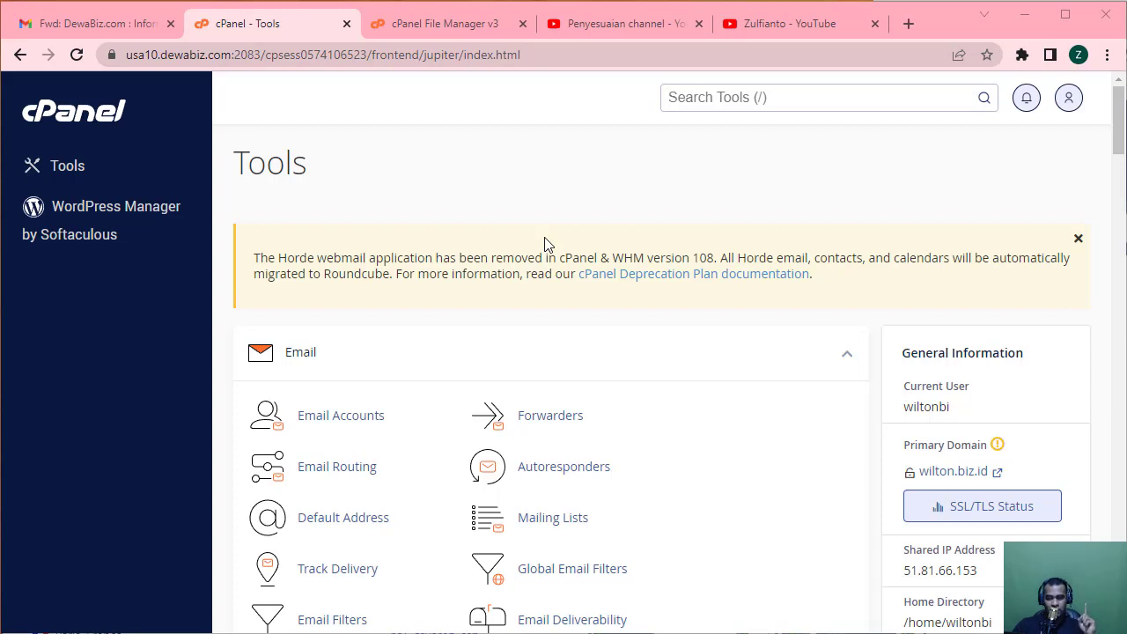
Scroll the Tools page past JetBackup, Billing & Support, Files and Databases to reach Domains.
scroll(544, 244, "down", 5)
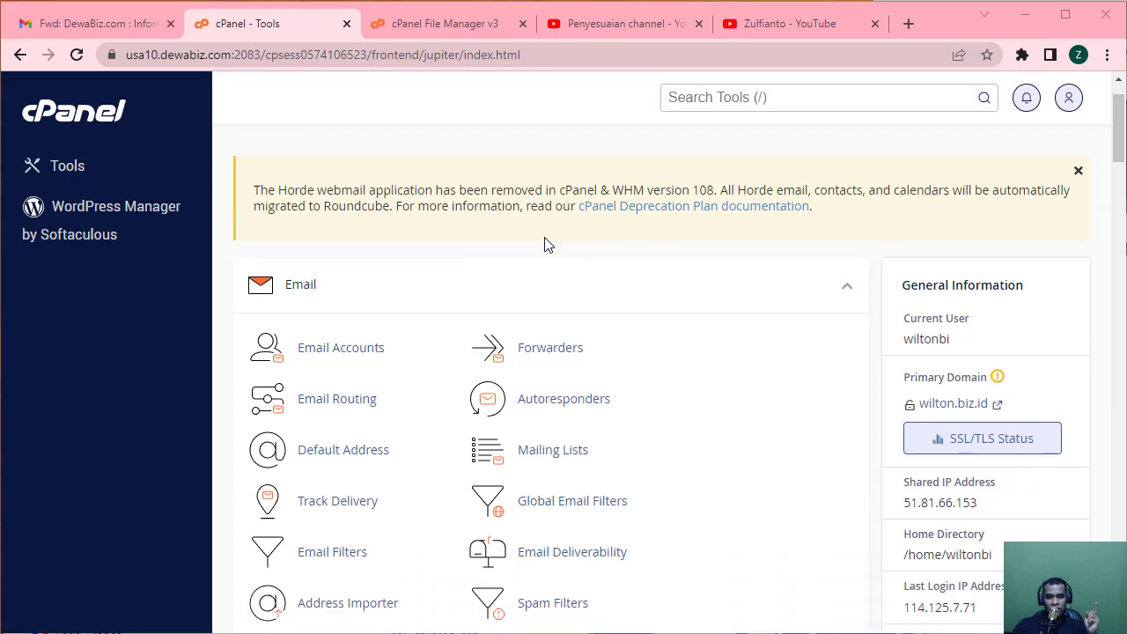
scroll(544, 243, "down", 2)
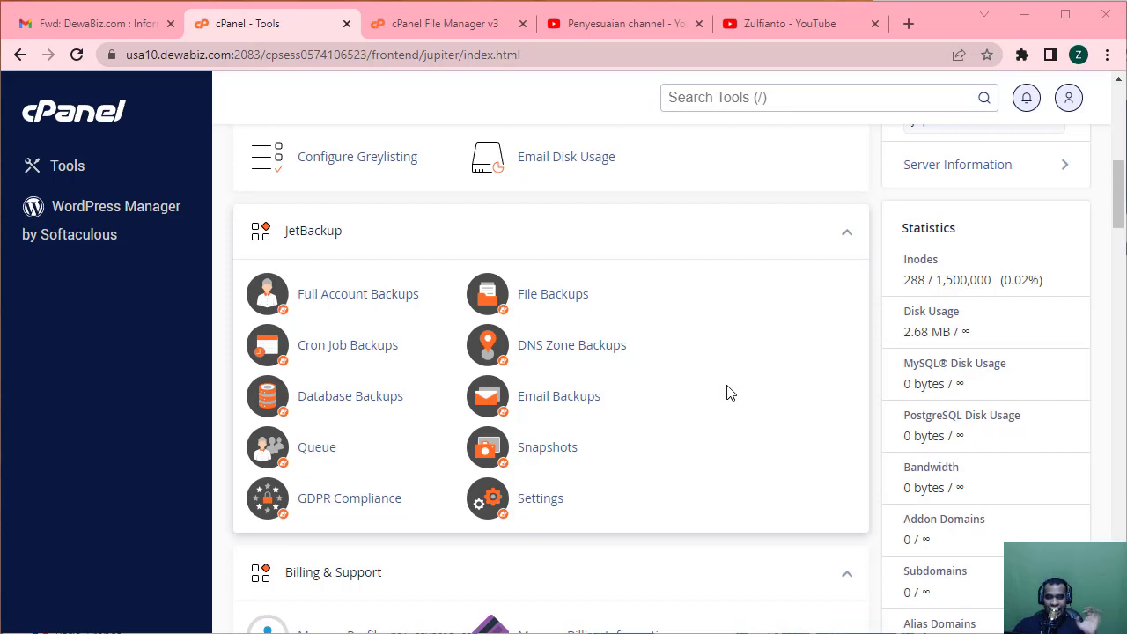
scroll(727, 392, "down", 2)
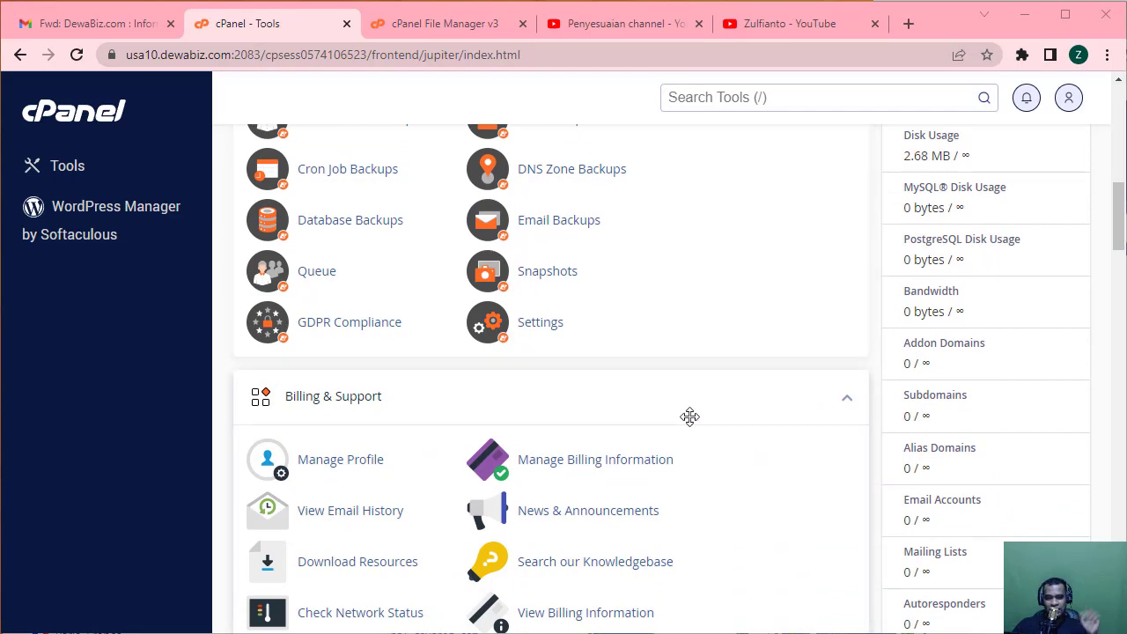
scroll(689, 417, "down", 7)
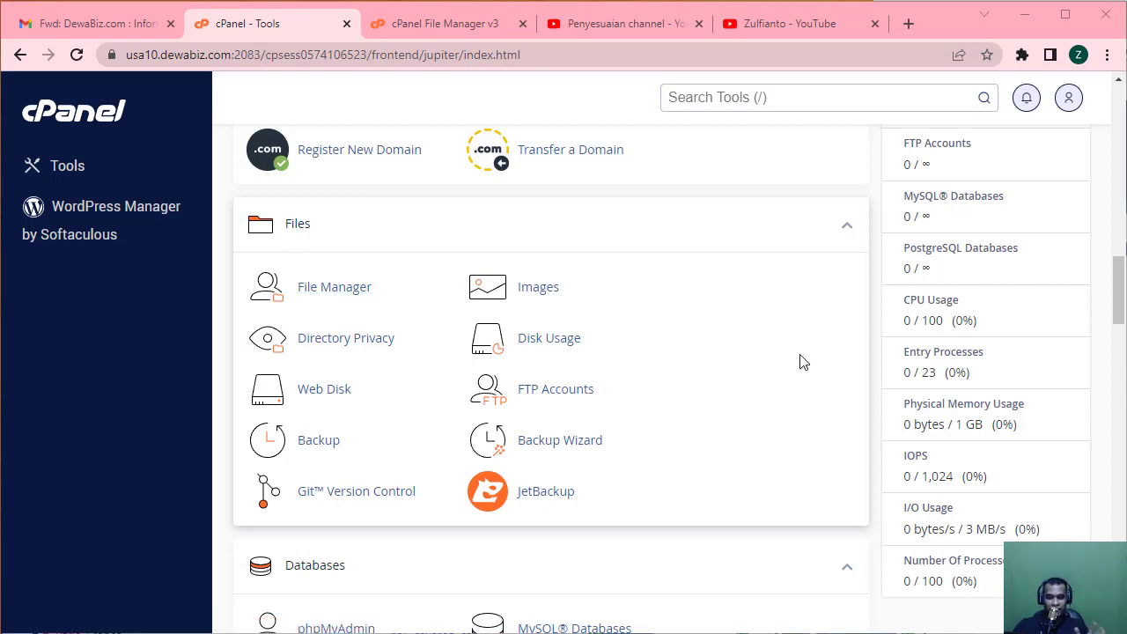
scroll(801, 360, "down", 2)
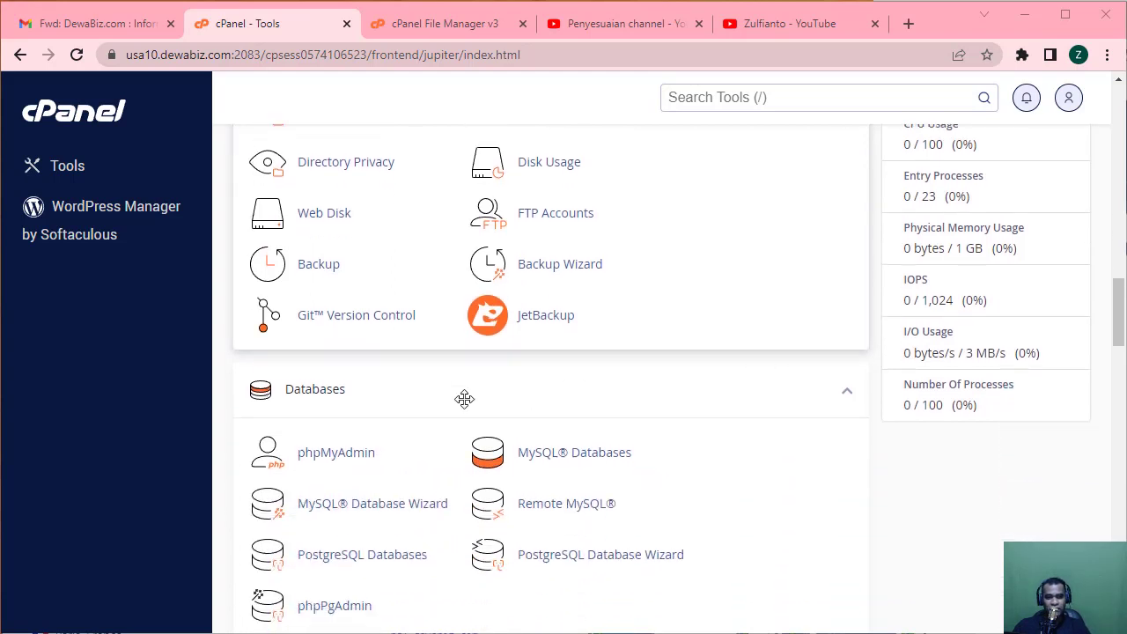
scroll(395, 481, "down", 3)
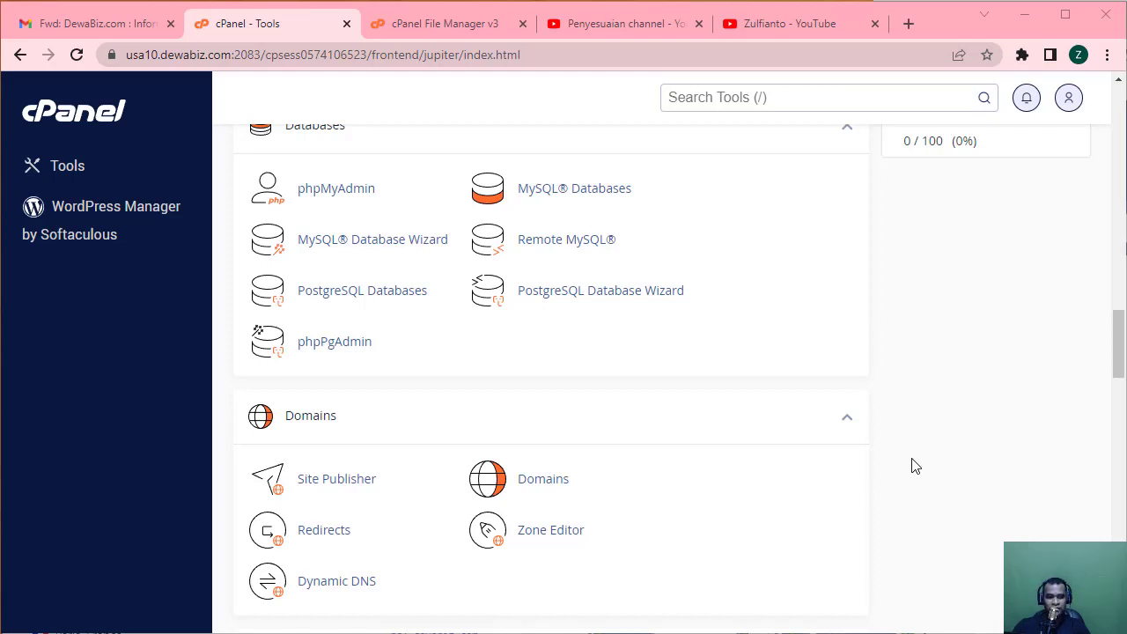
scroll(916, 466, "down", 2)
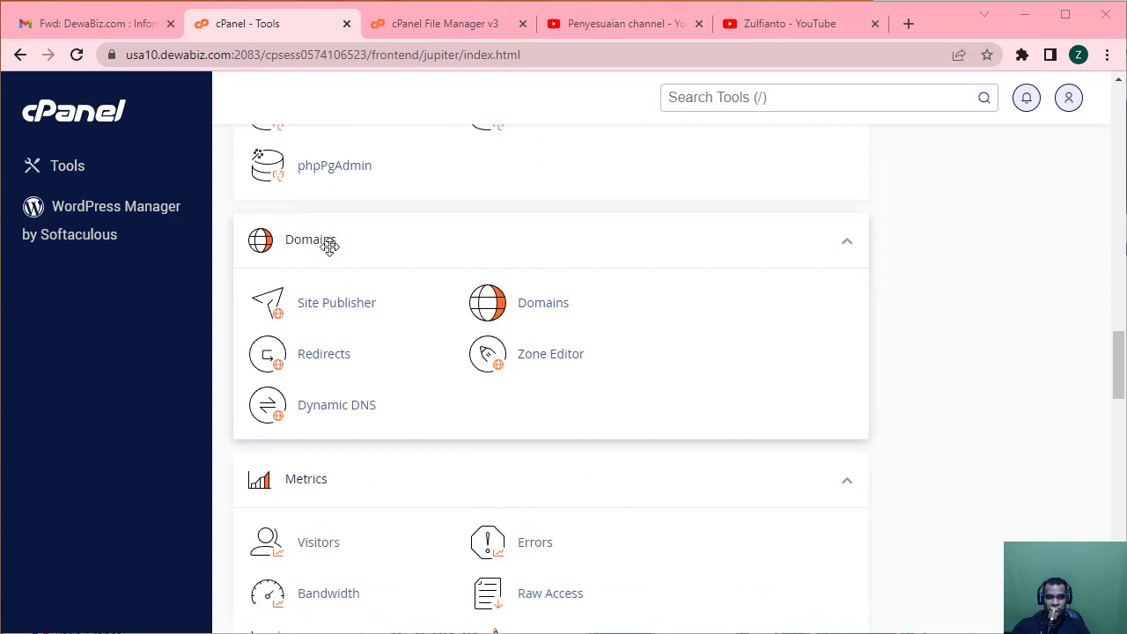
Scroll through Metrics, Security, Software, Advanced, Preferences and Softaculous to the footer, then back up.
scroll(519, 387, "down", 2)
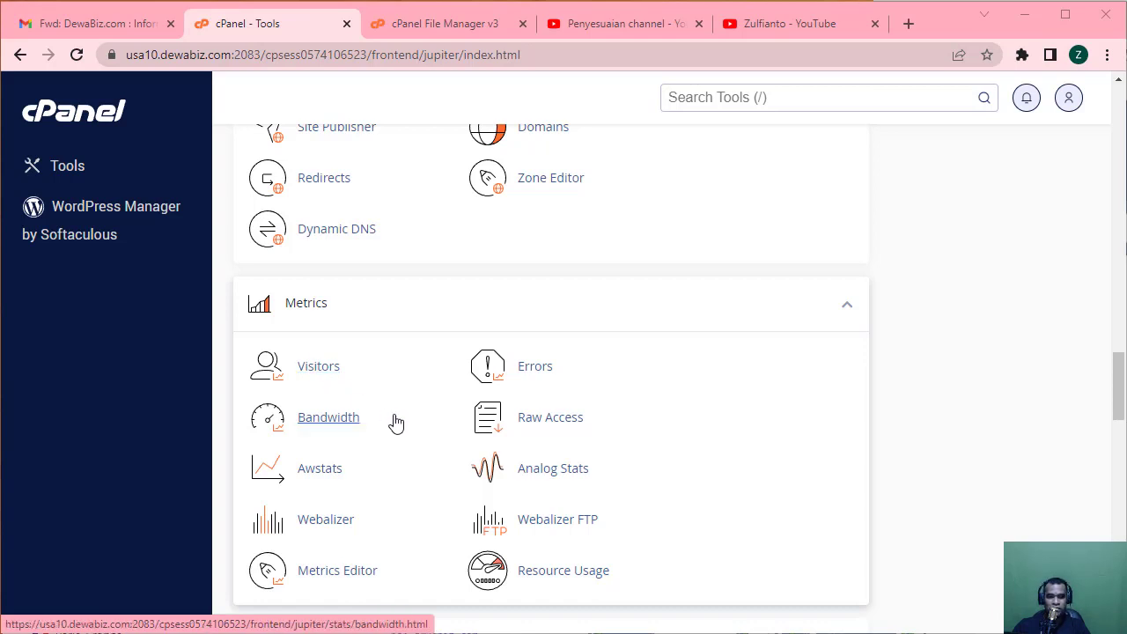
scroll(396, 423, "down", 2)
scroll(396, 422, "down", 2)
scroll(396, 422, "down", 2)
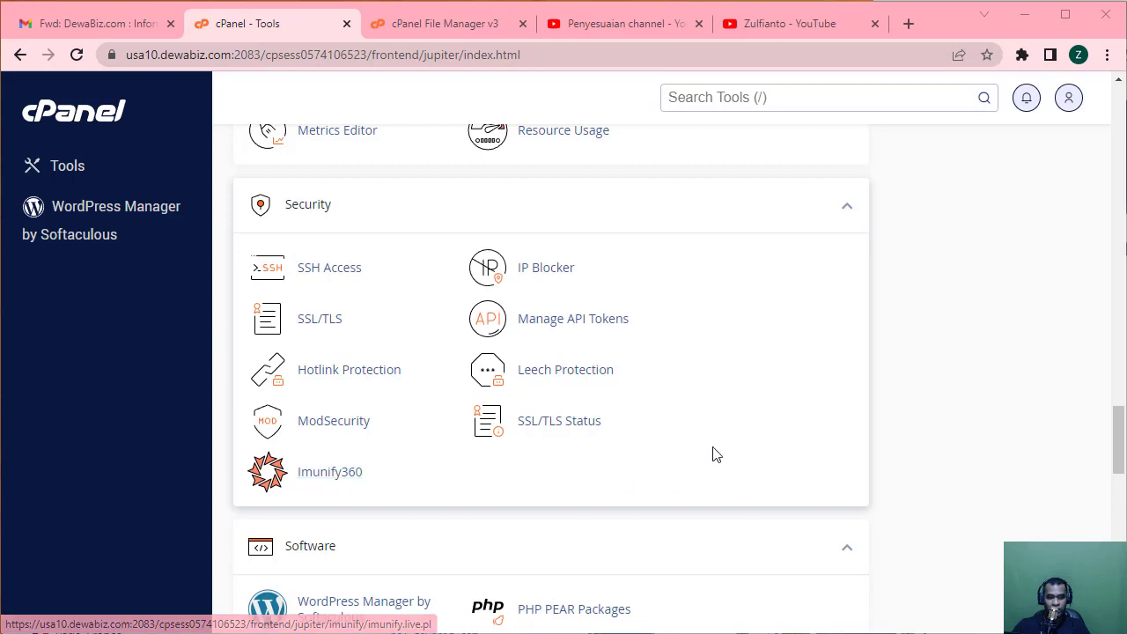
scroll(880, 456, "down", 3)
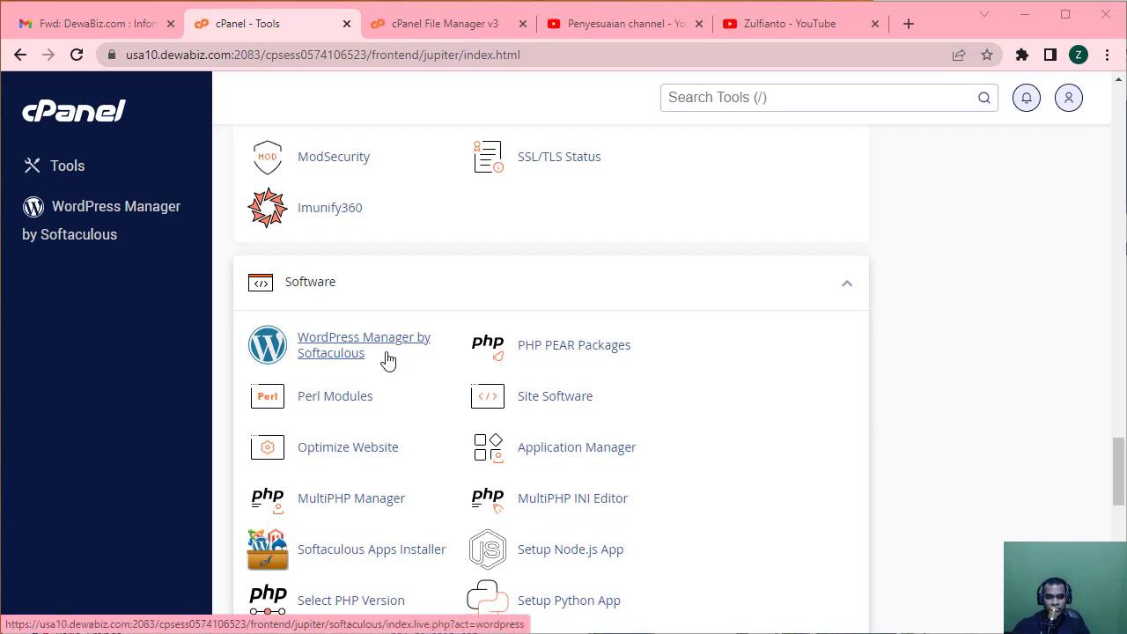
scroll(389, 360, "down", 2)
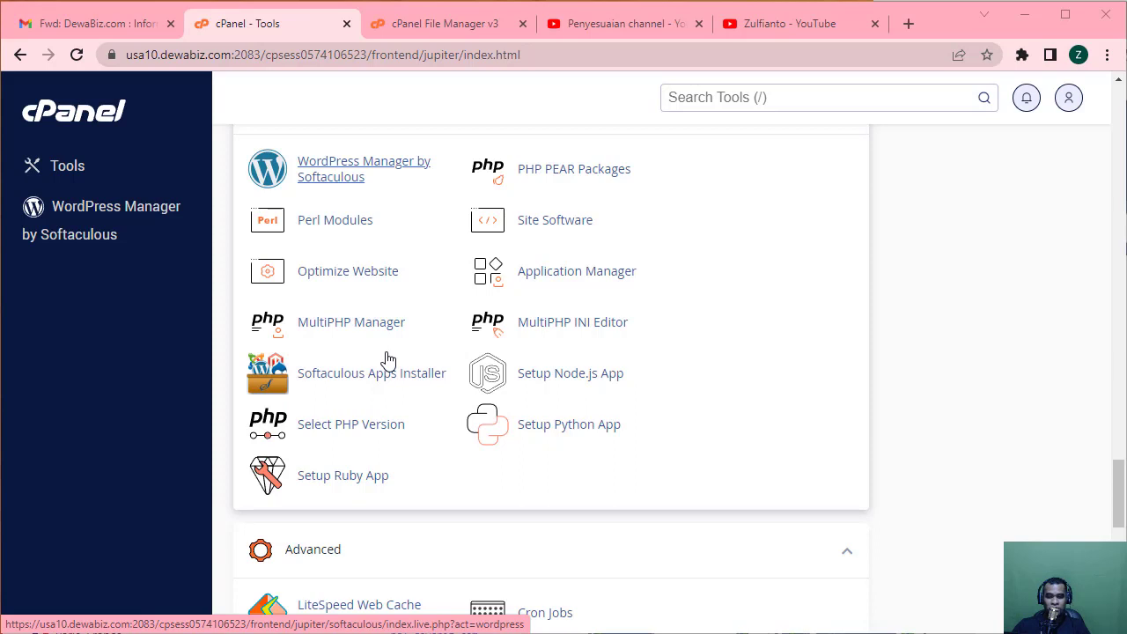
scroll(388, 375, "down", 1)
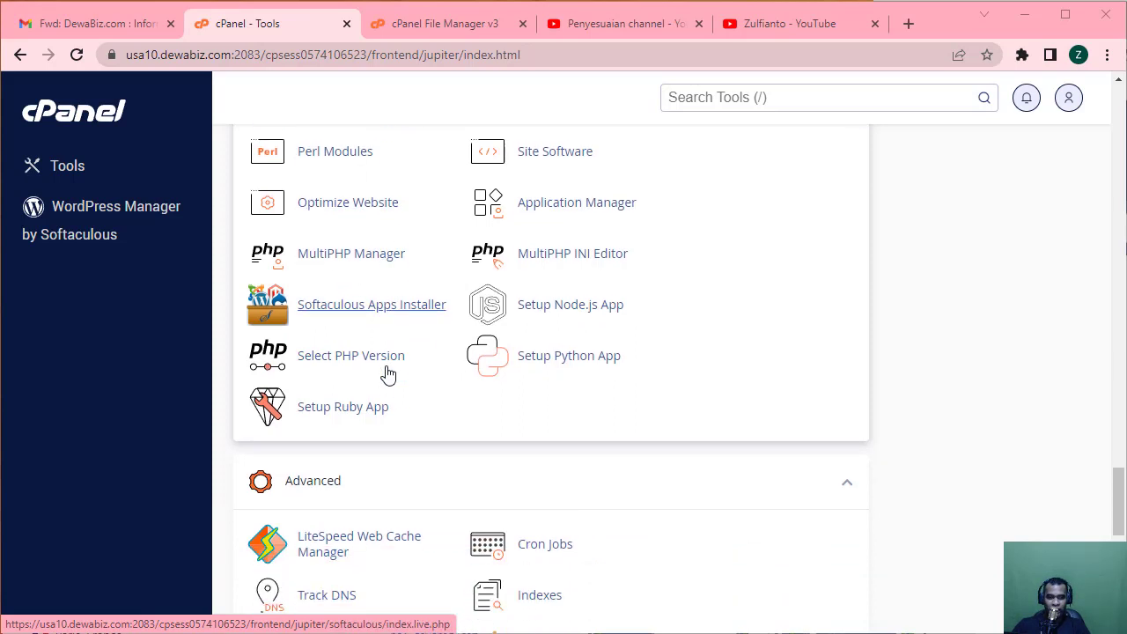
scroll(388, 375, "down", 1)
scroll(649, 444, "down", 1)
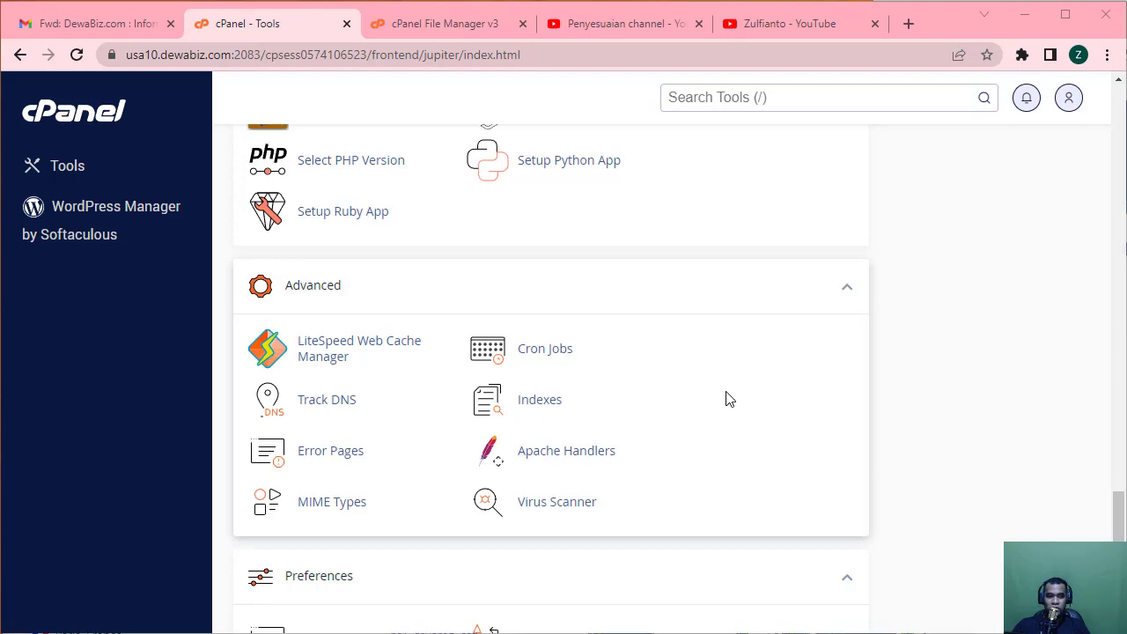
scroll(729, 398, "down", 2)
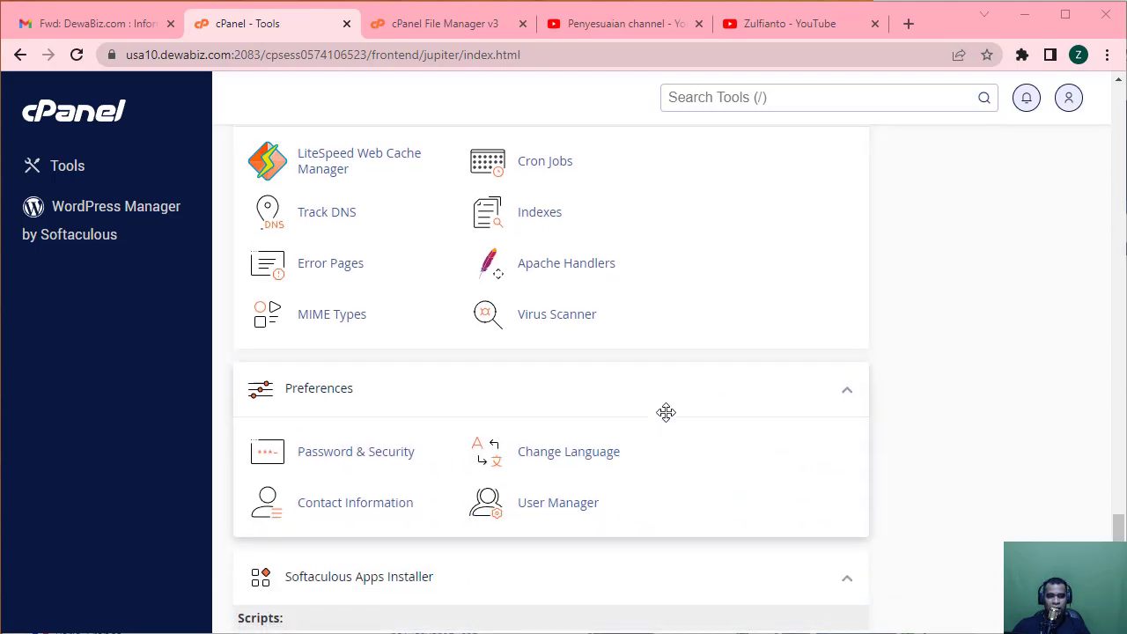
scroll(666, 410, "down", 2)
scroll(665, 412, "down", 2)
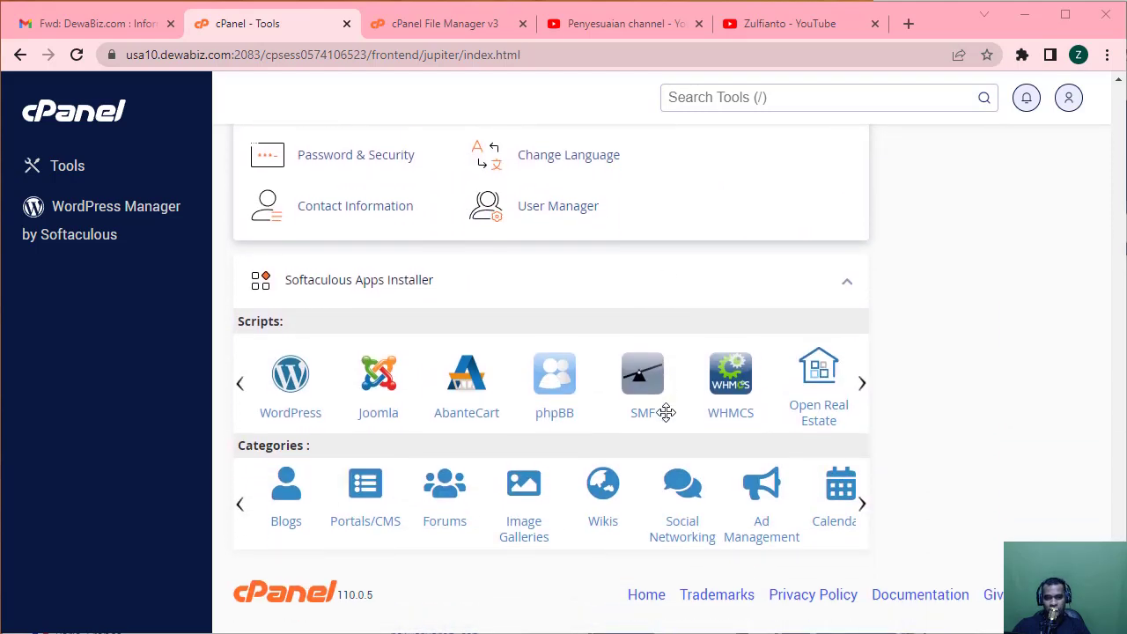
scroll(665, 412, "up", 20)
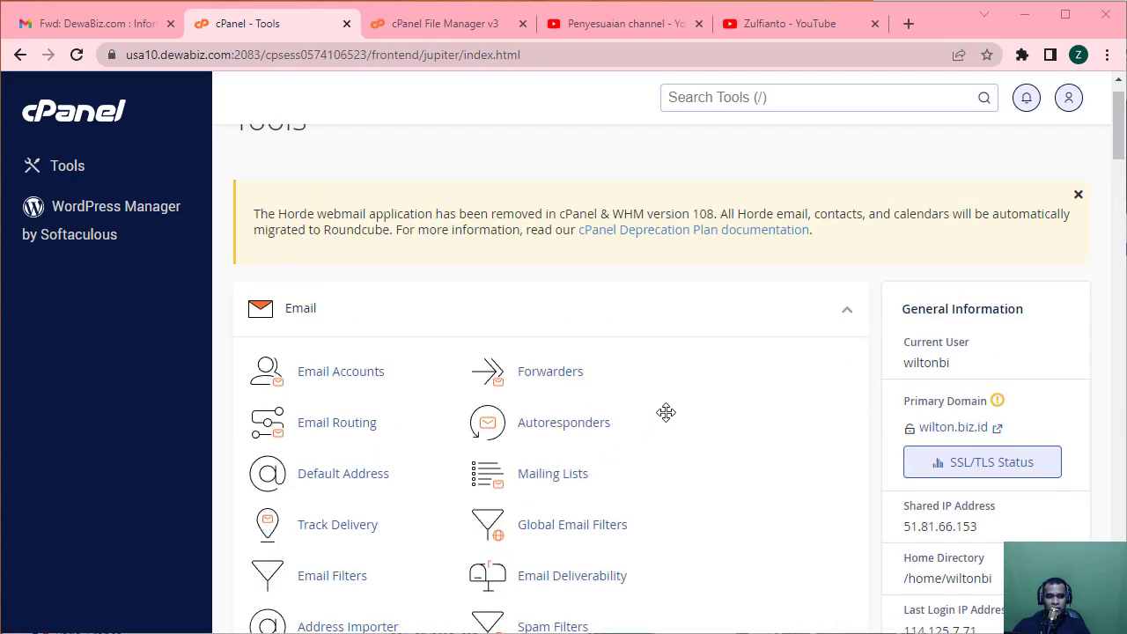
scroll(666, 412, "up", 1)
scroll(666, 412, "down", 1)
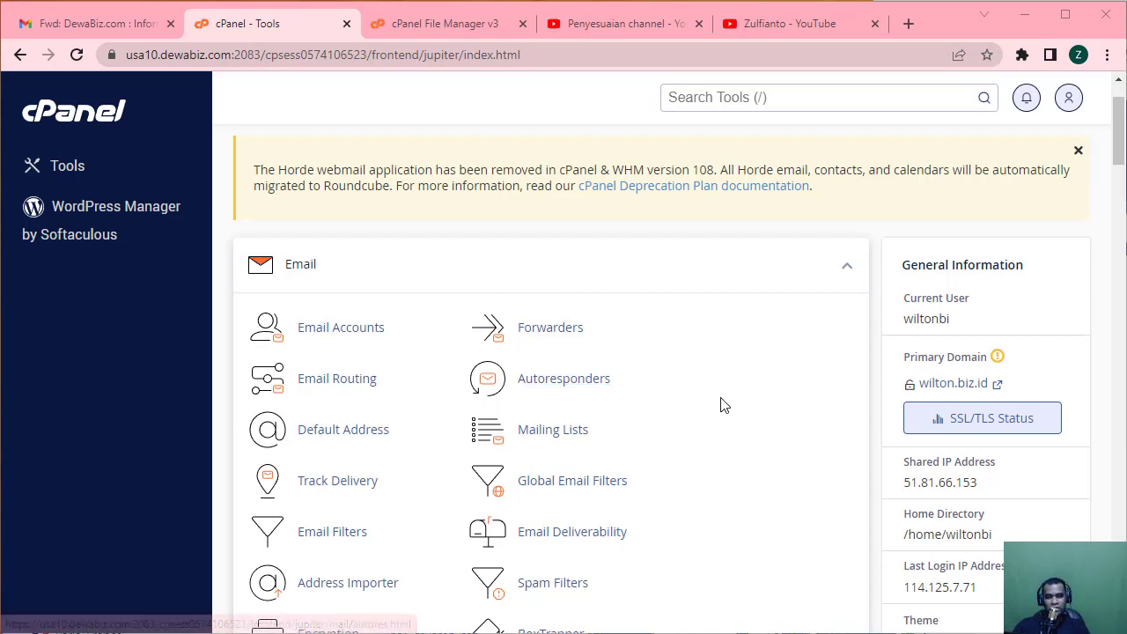
scroll(720, 403, "down", 1)
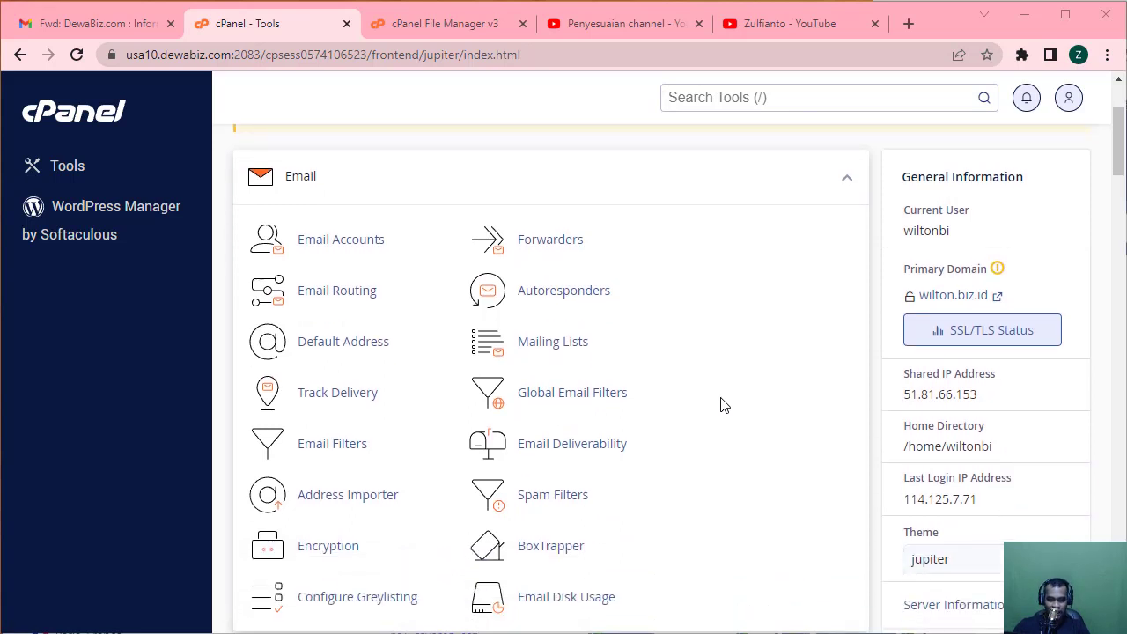
scroll(722, 404, "down", 1)
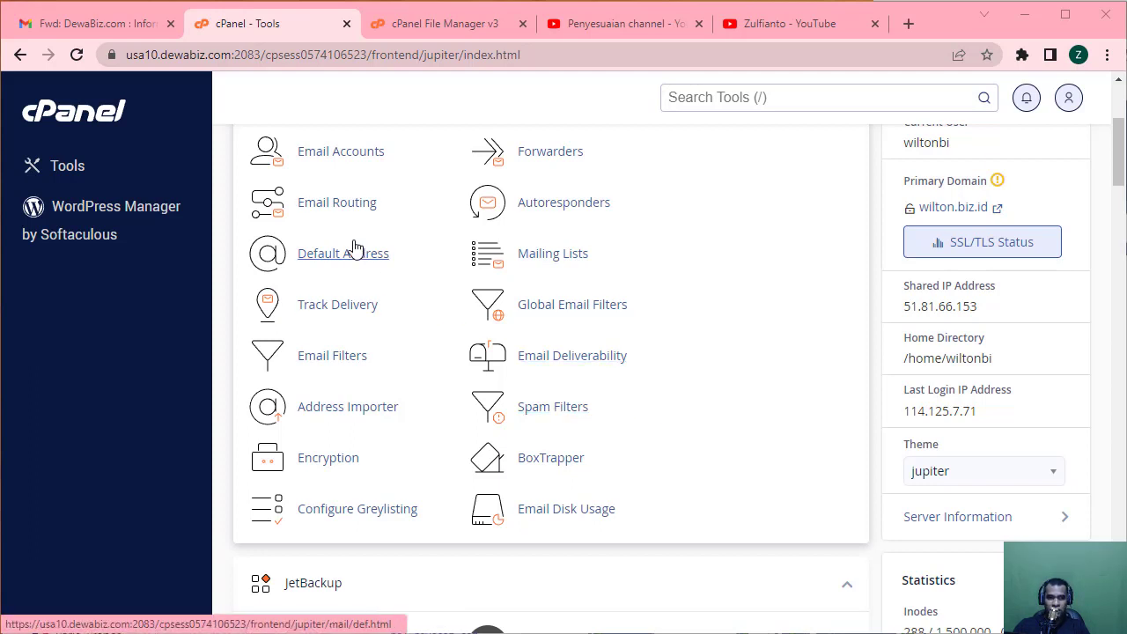
scroll(352, 249, "up", 1)
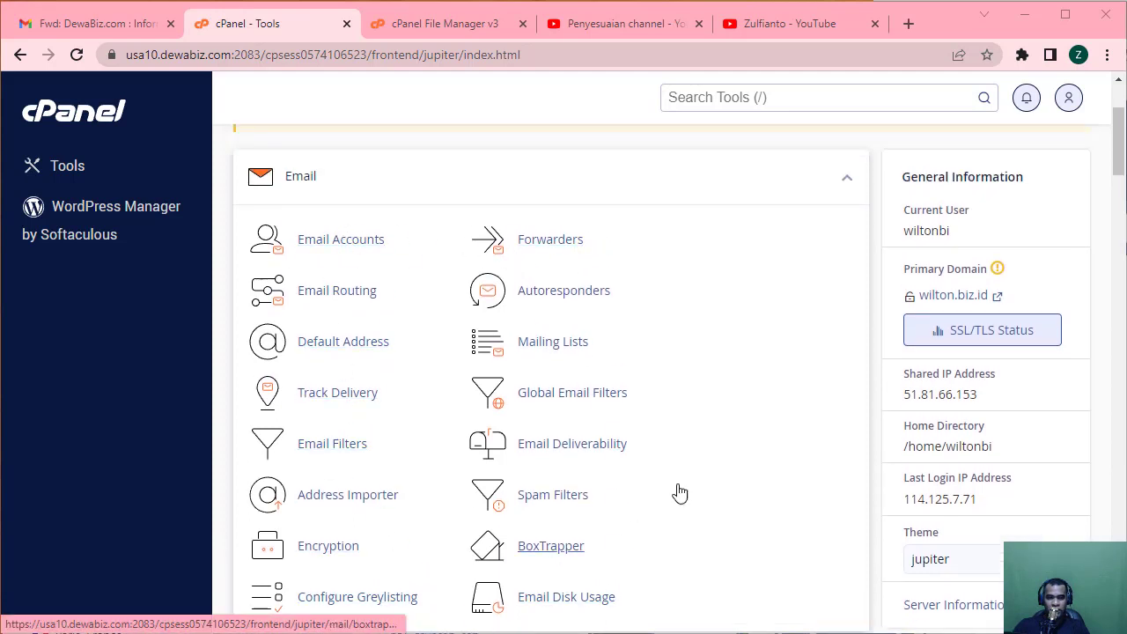
scroll(696, 458, "down", 1)
scroll(655, 393, "up", 2)
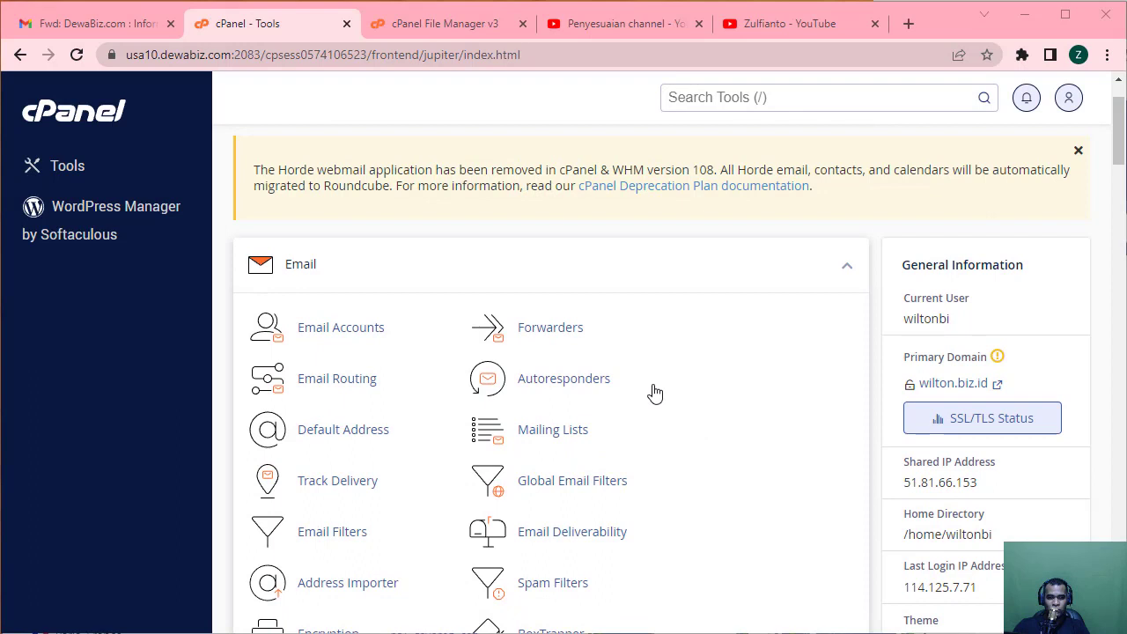
left_click(335, 339)
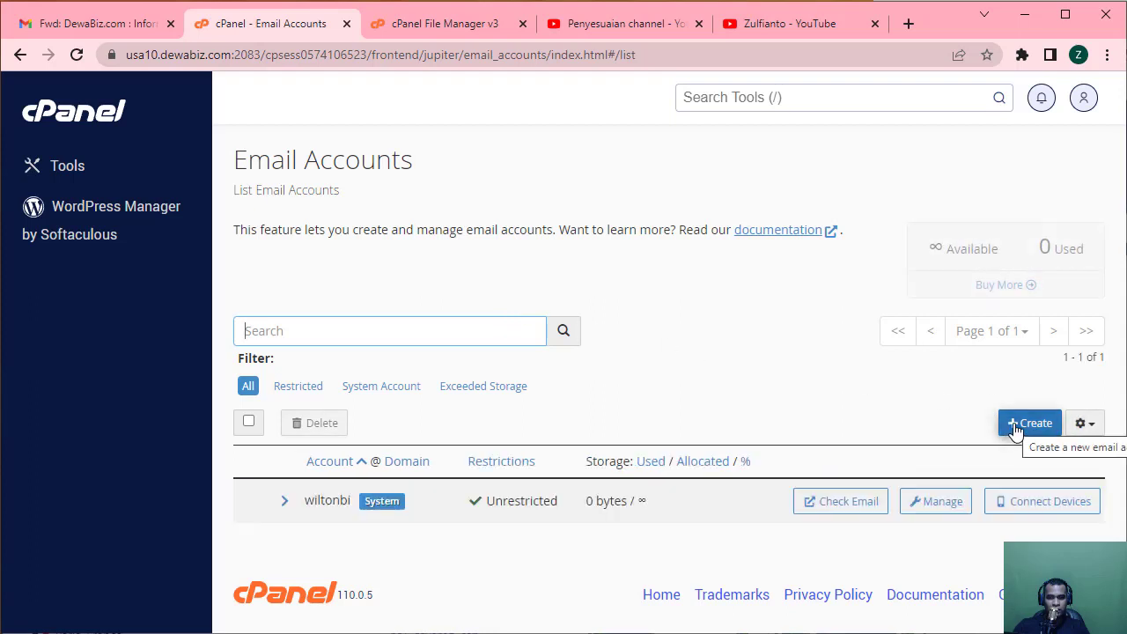
left_click(1030, 423)
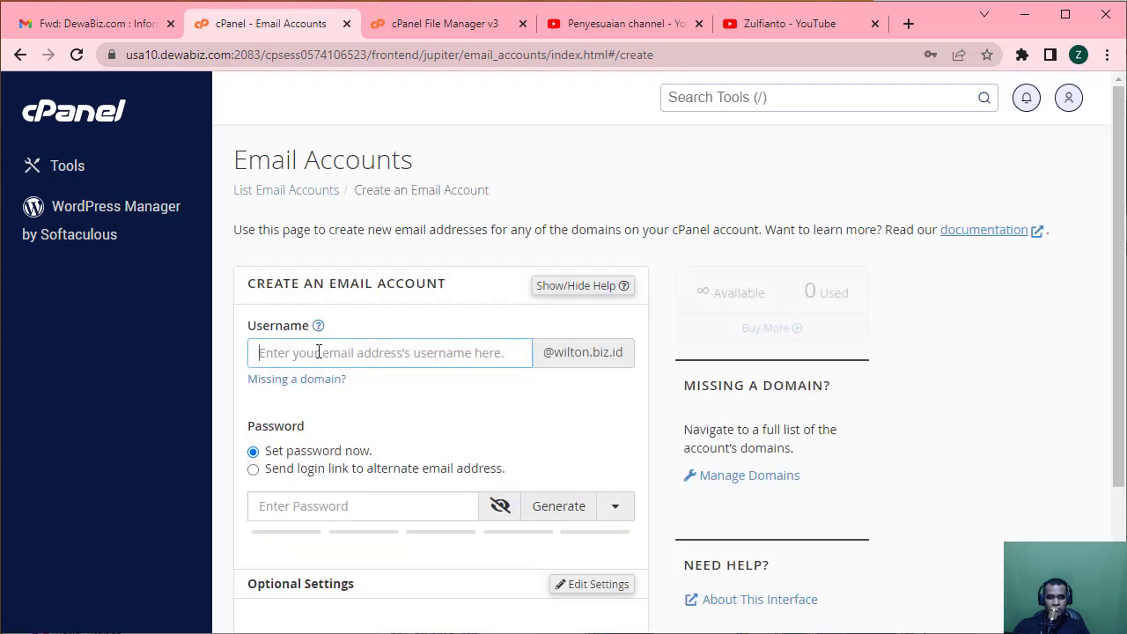
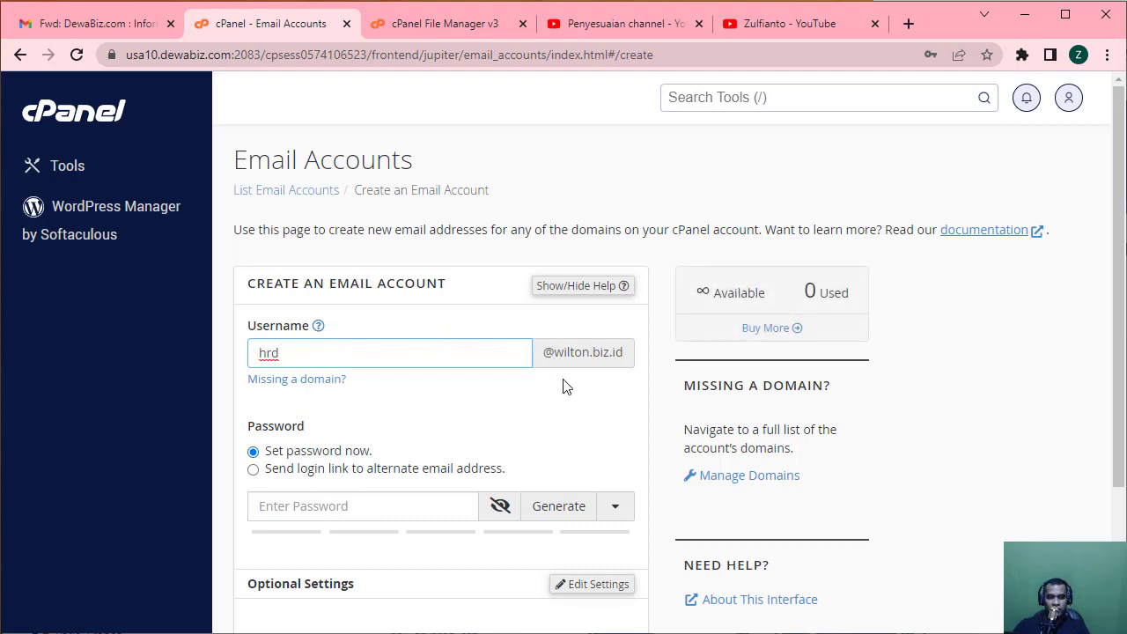
left_click(574, 352)
scroll(602, 420, "down", 1)
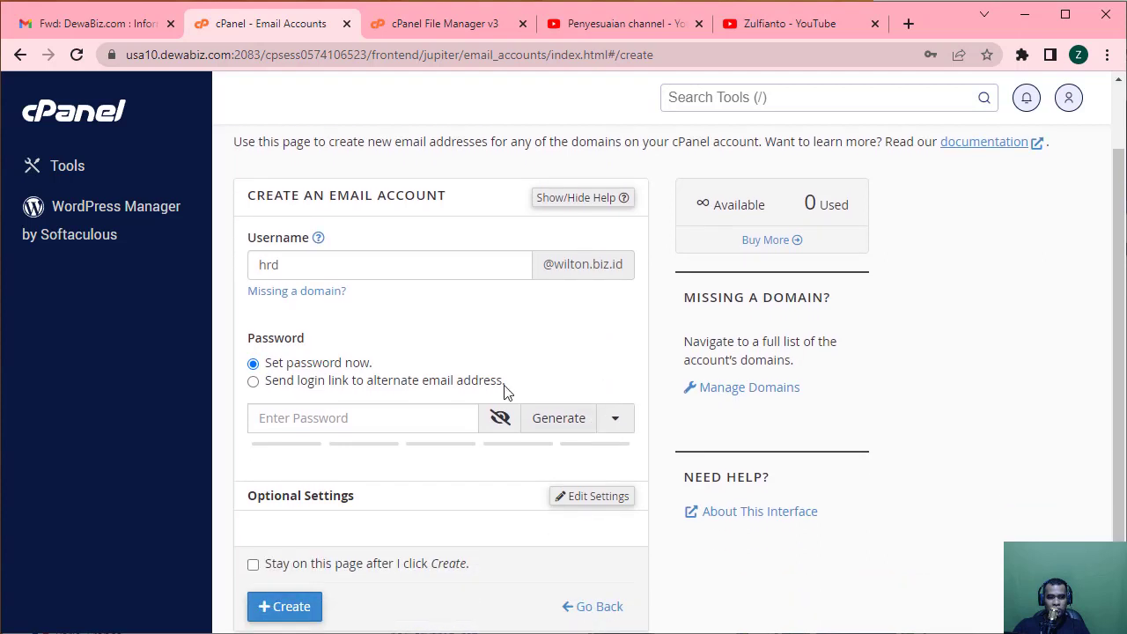
left_click(269, 412)
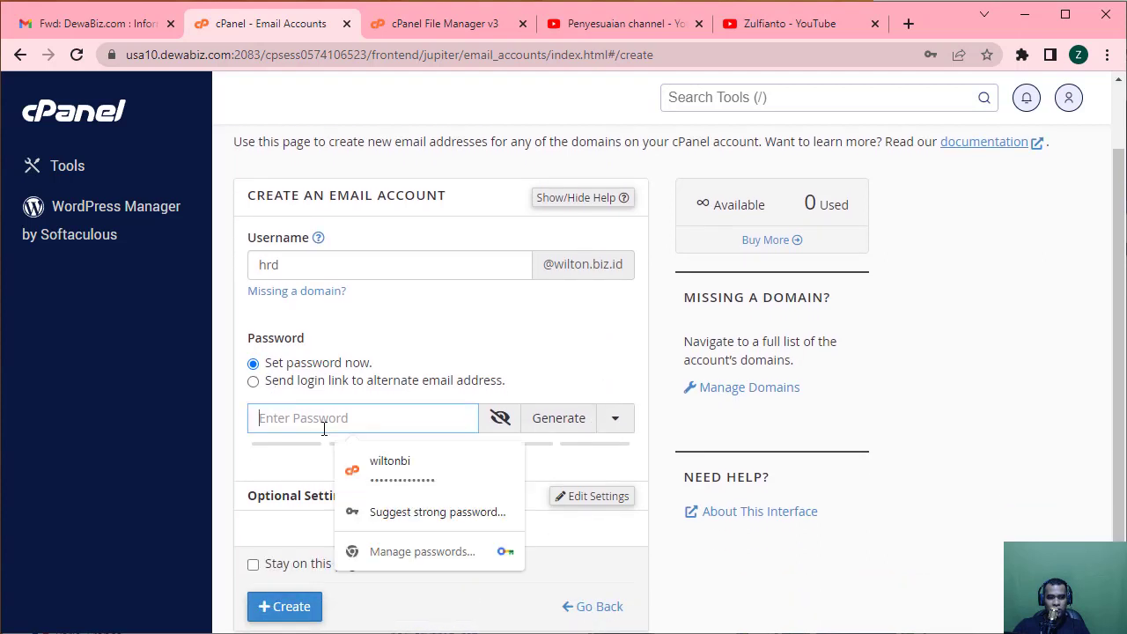
scroll(444, 497, "down", 1)
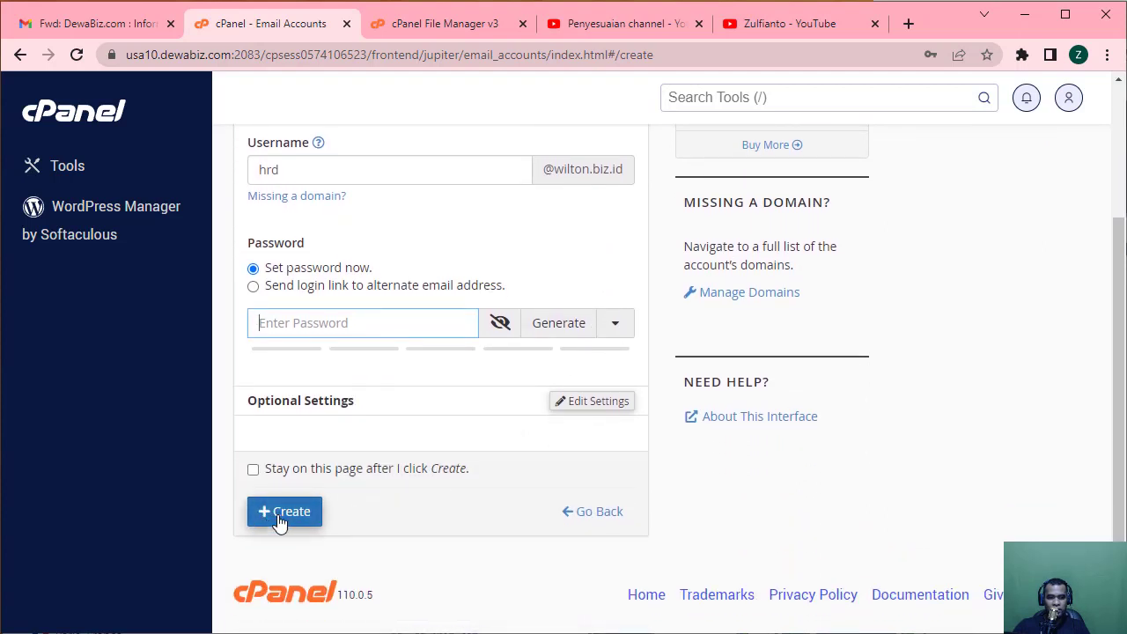
left_click(924, 533)
scroll(923, 533, "up", 3)
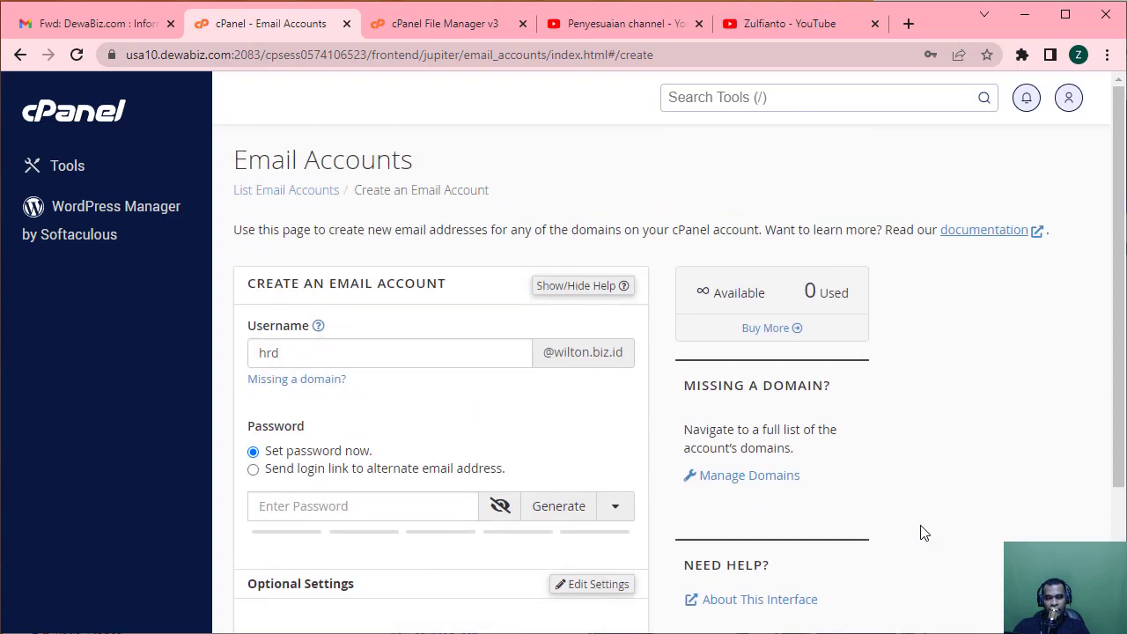
Return to the Tools page and scroll down to the JetBackup tools.
left_click(110, 122)
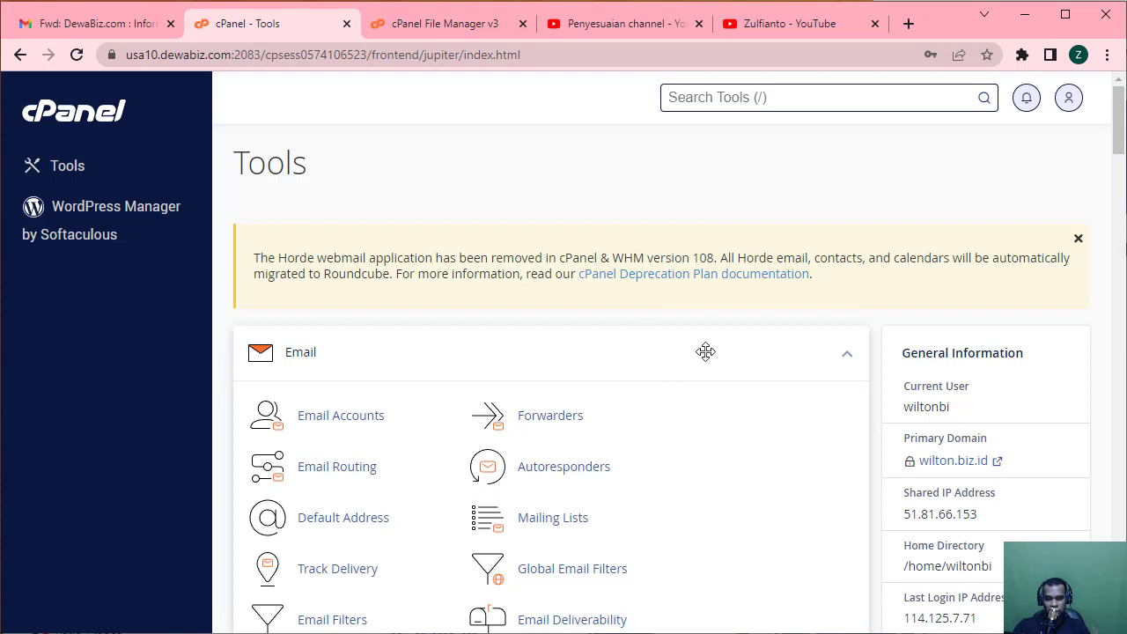
scroll(705, 351, "down", 3)
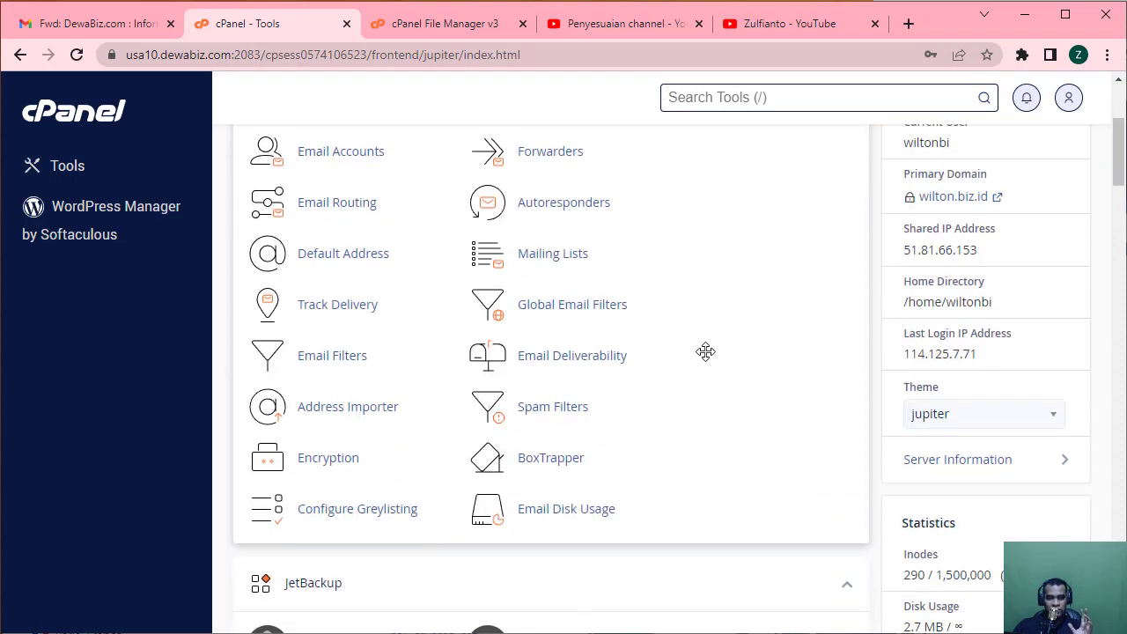
scroll(705, 351, "down", 3)
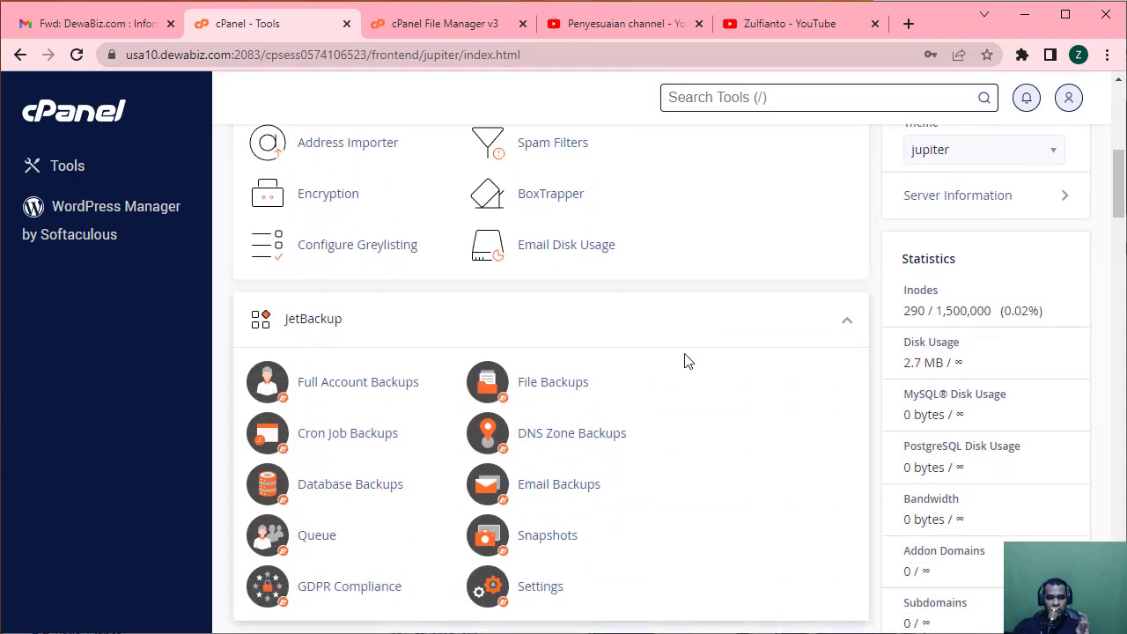
scroll(616, 339, "down", 1)
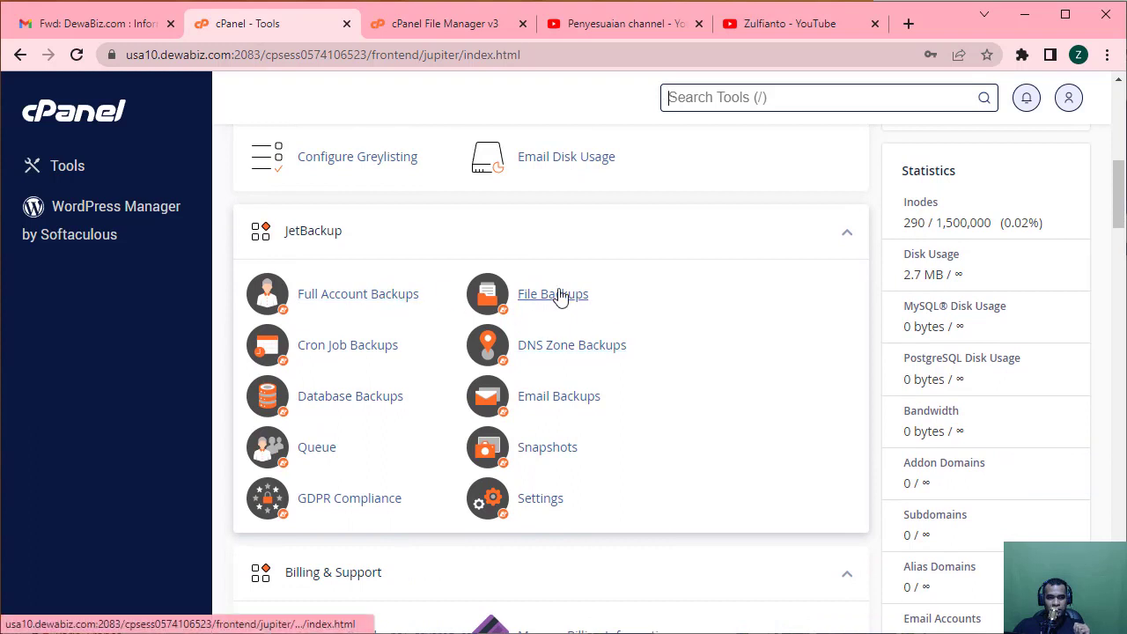
Check JetBackup's Full Account Backups, File Backups and Settings, returning to the overview each time.
left_click(346, 295)
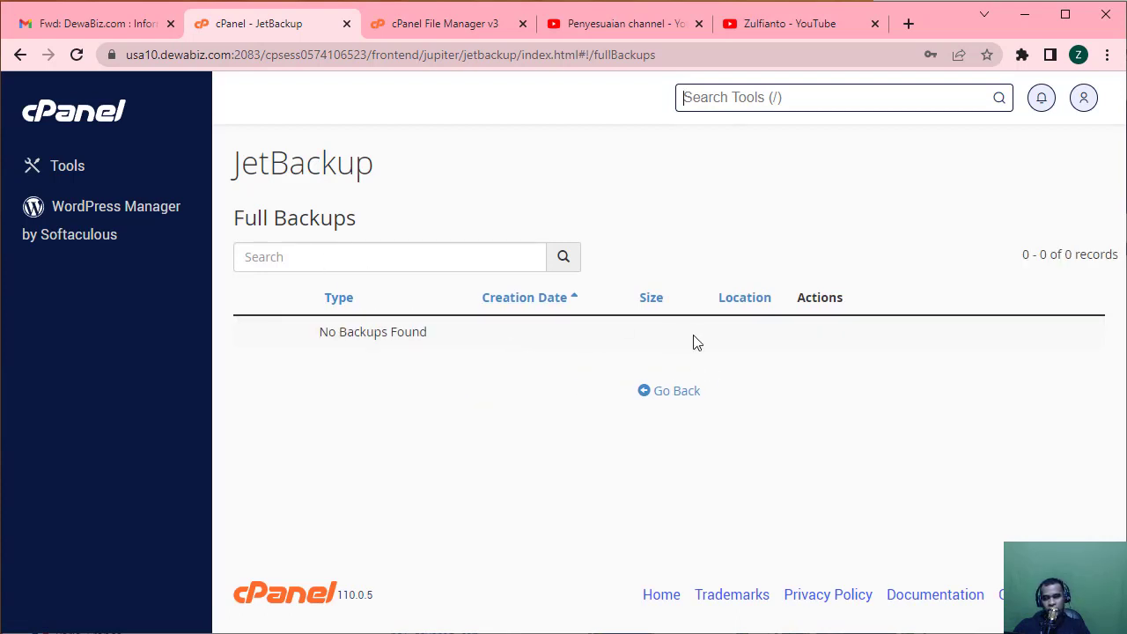
left_click(675, 394)
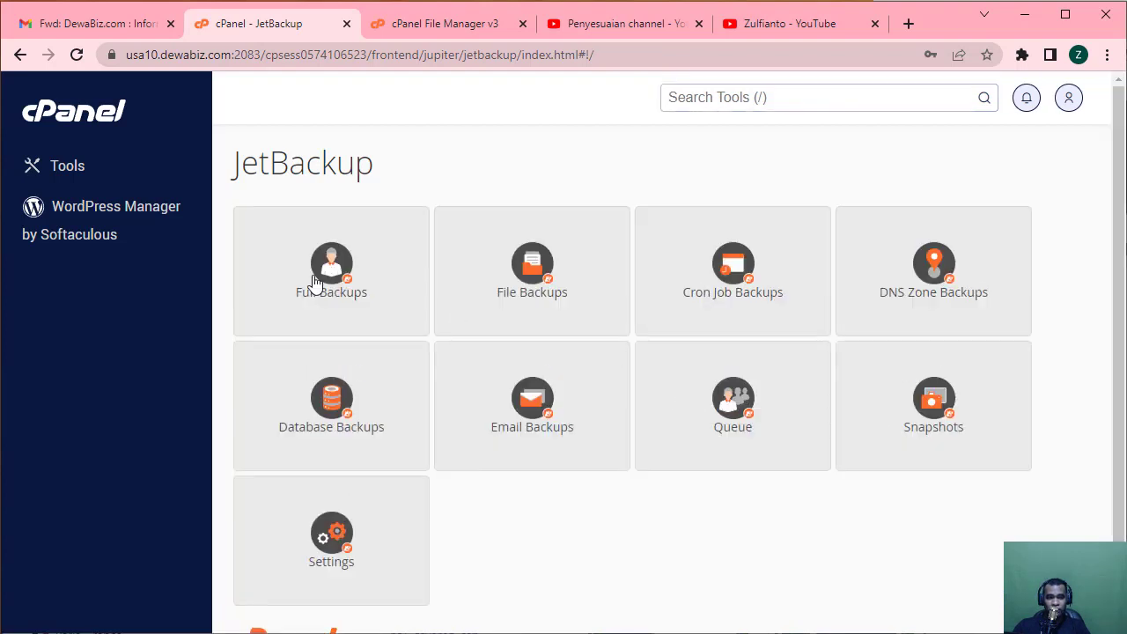
left_click(537, 287)
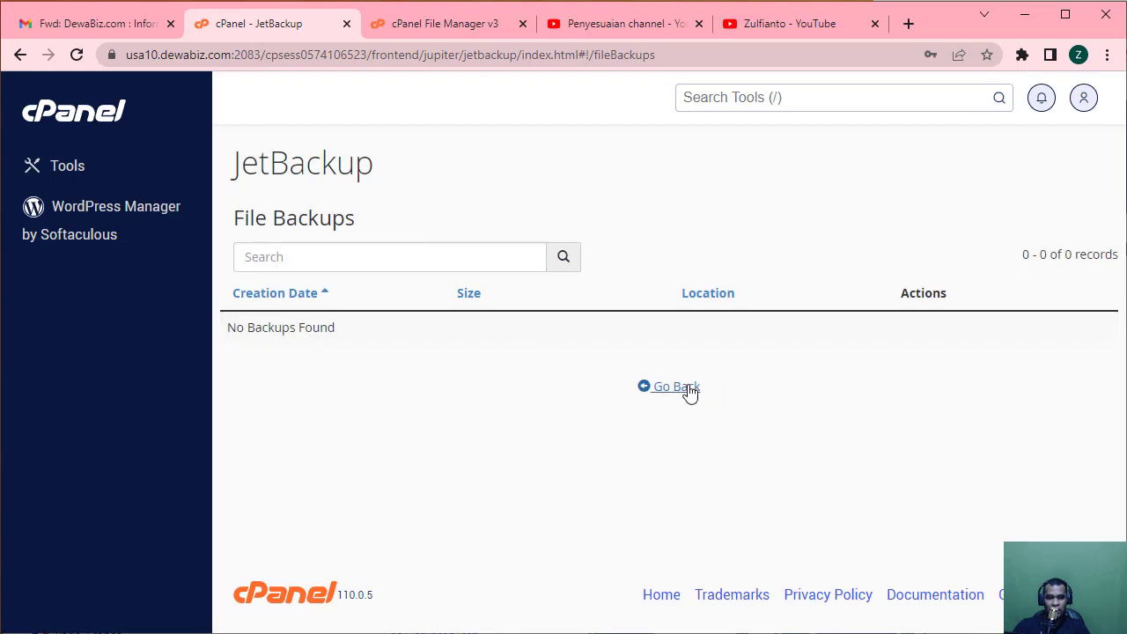
left_click(688, 392)
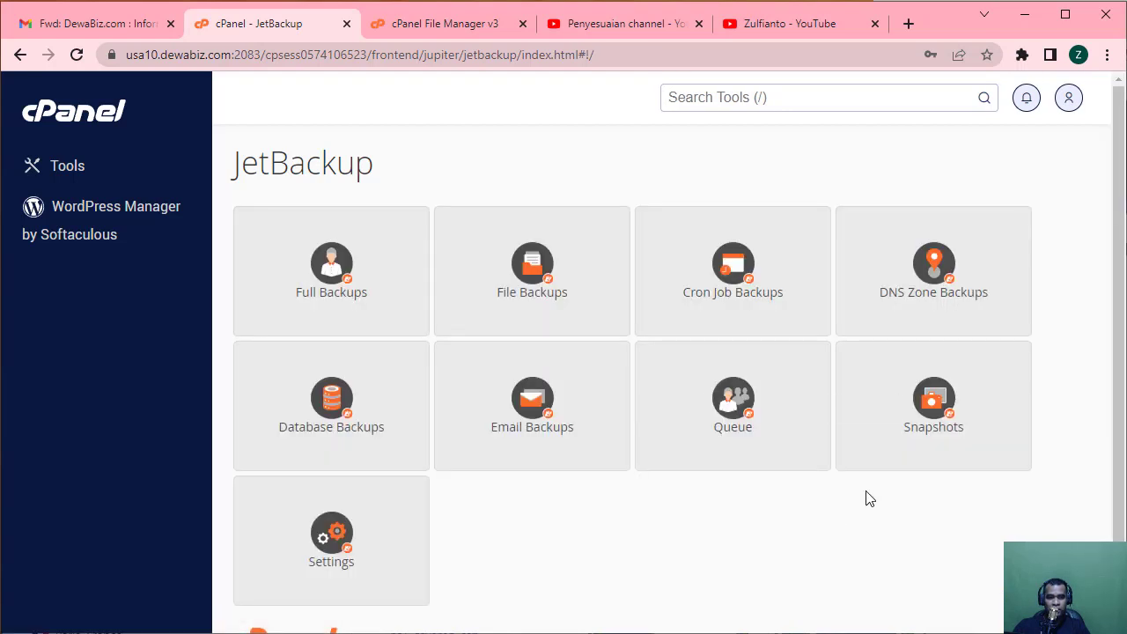
scroll(868, 498, "down", 1)
left_click(334, 504)
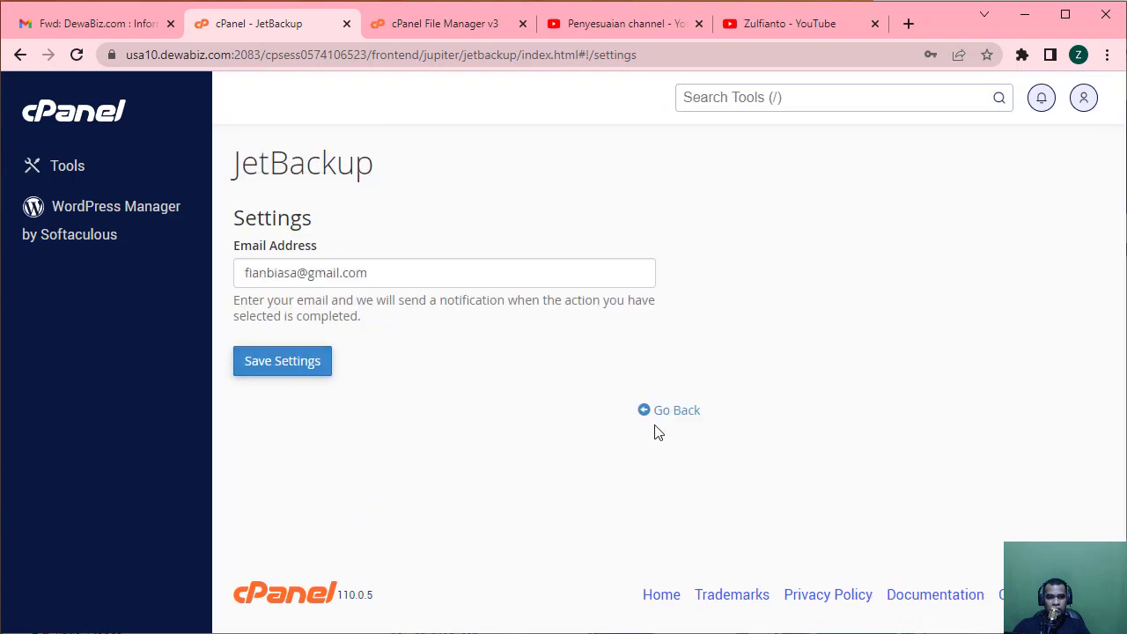
left_click(667, 411)
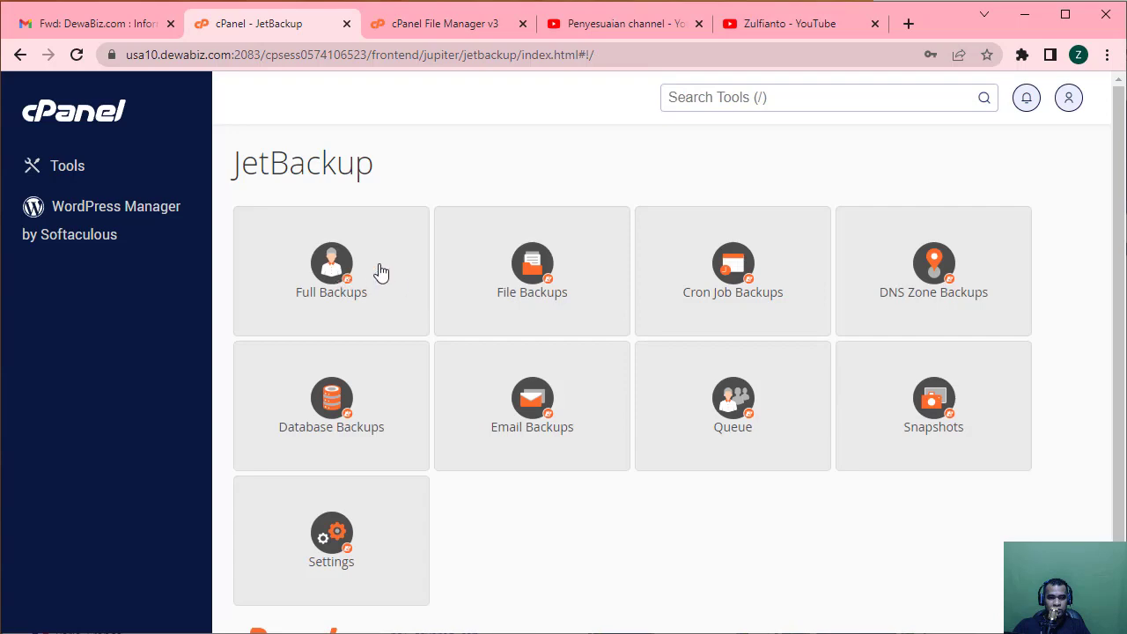
left_click(20, 56)
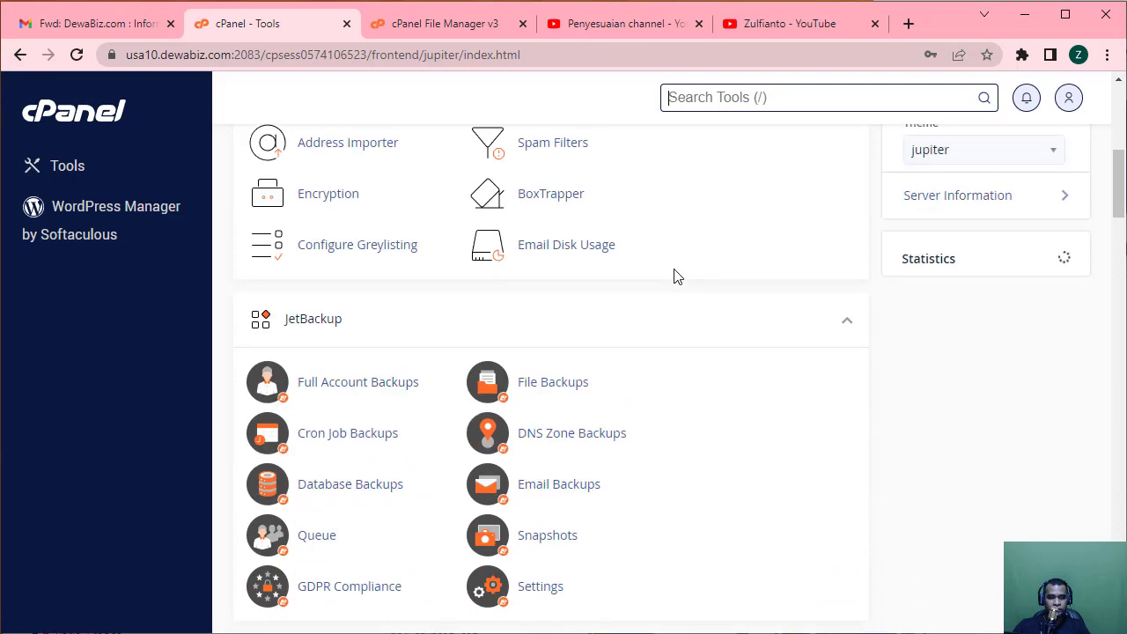
Scroll down to the Files tools and open the File Manager.
scroll(676, 276, "down", 6)
scroll(676, 276, "down", 5)
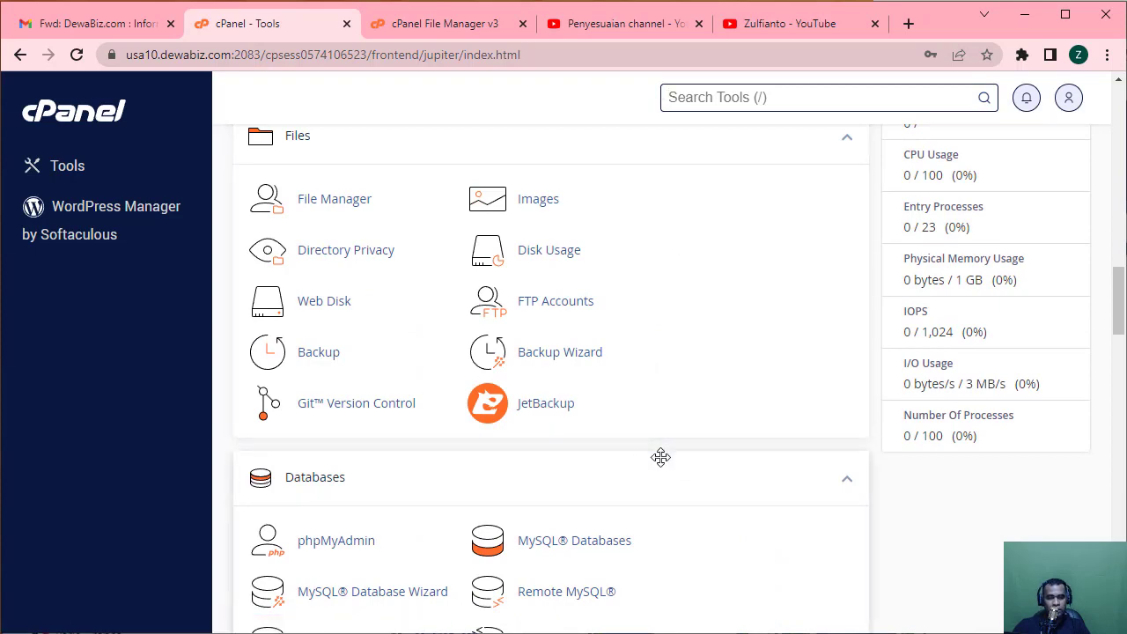
scroll(660, 457, "up", 11)
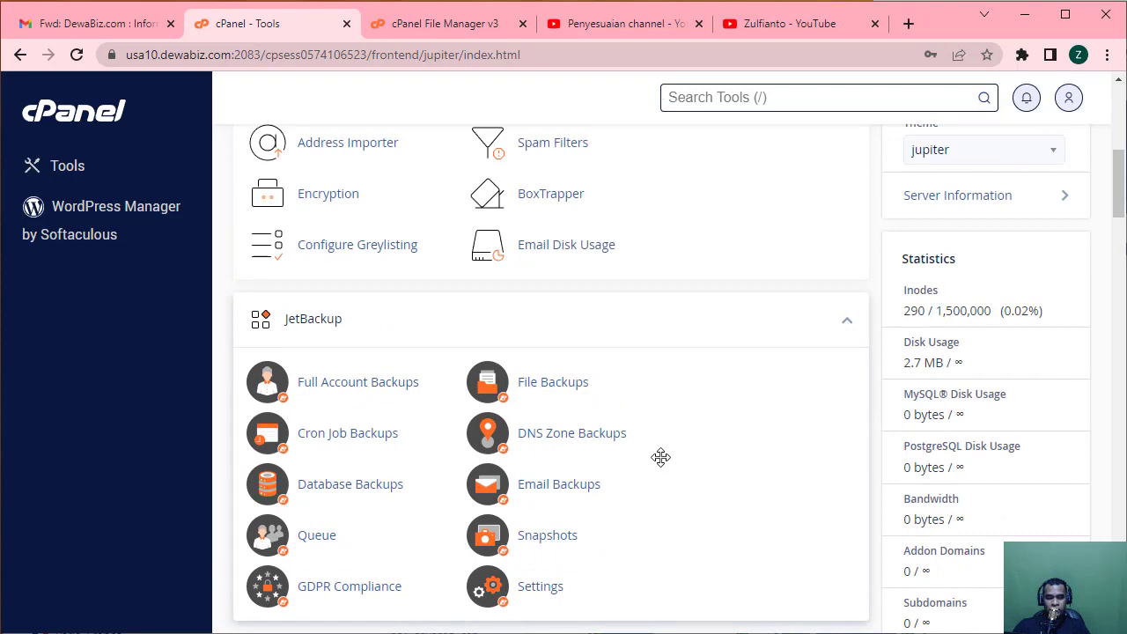
scroll(661, 457, "up", 4)
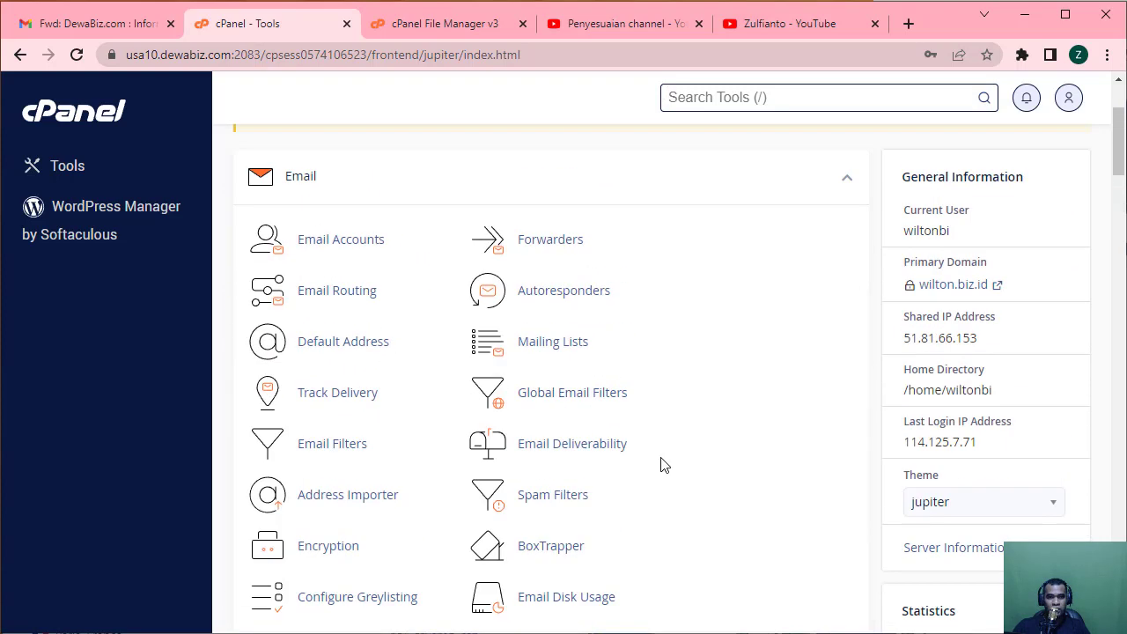
scroll(661, 463, "down", 3)
scroll(663, 466, "down", 2)
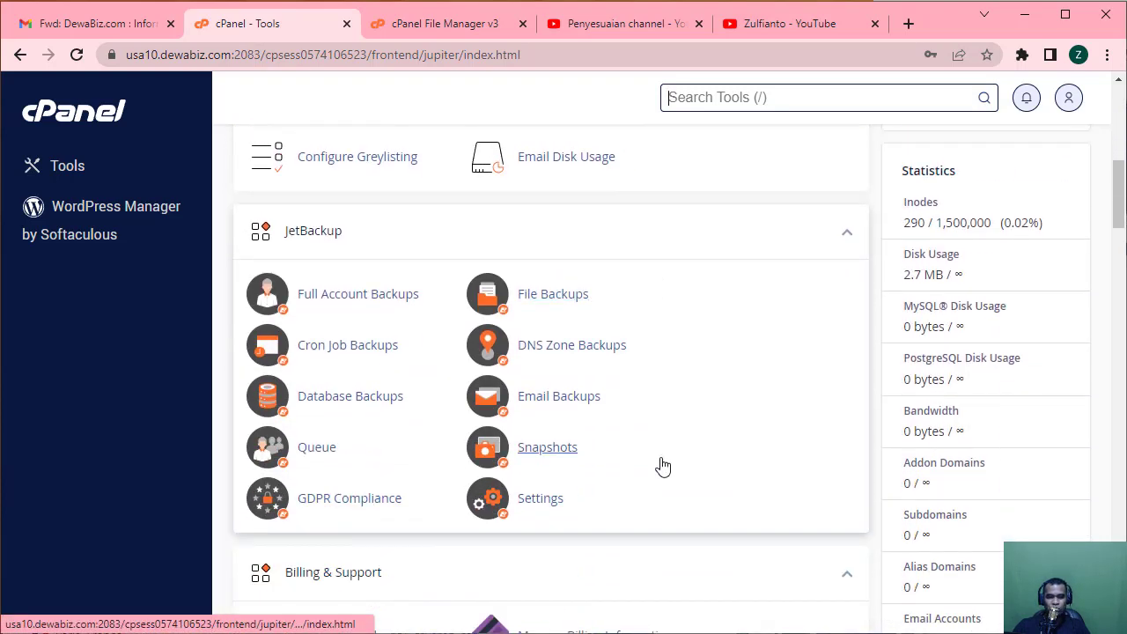
scroll(662, 467, "down", 7)
scroll(662, 465, "down", 2)
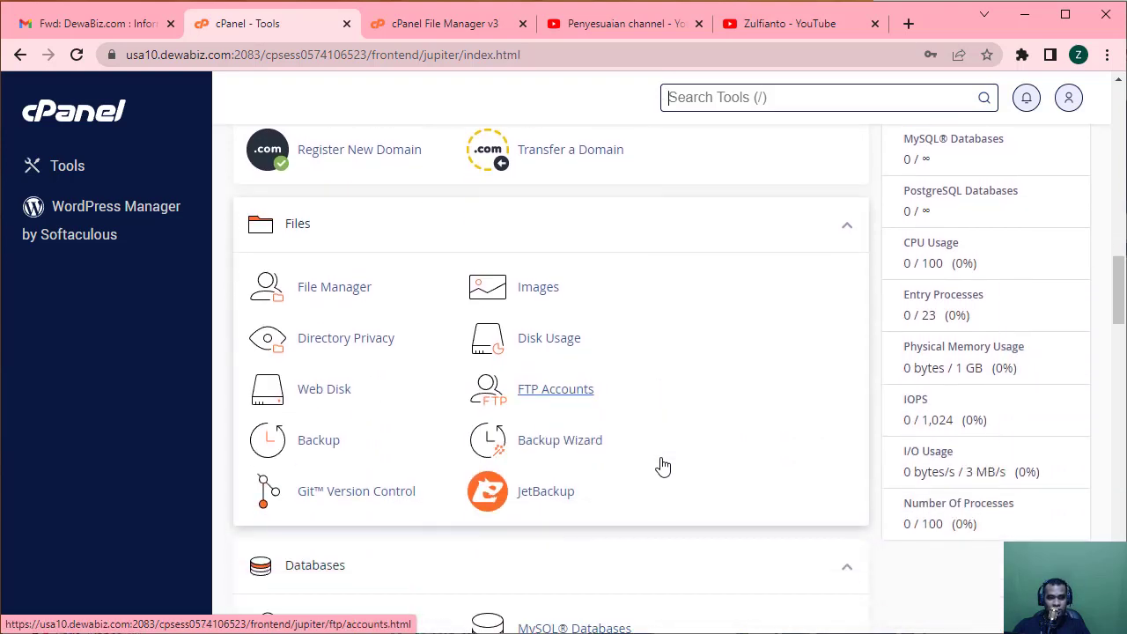
left_click(377, 292)
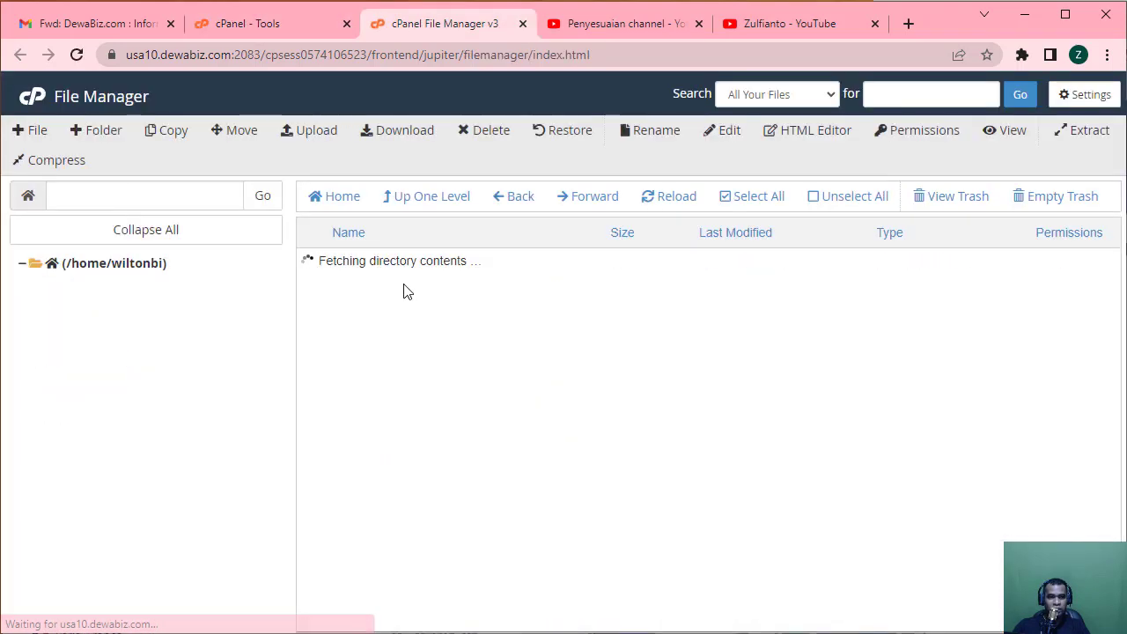
Browse public_html and its empty cgi-bin folder, then go back to the cPanel Tools tab.
left_click(100, 360)
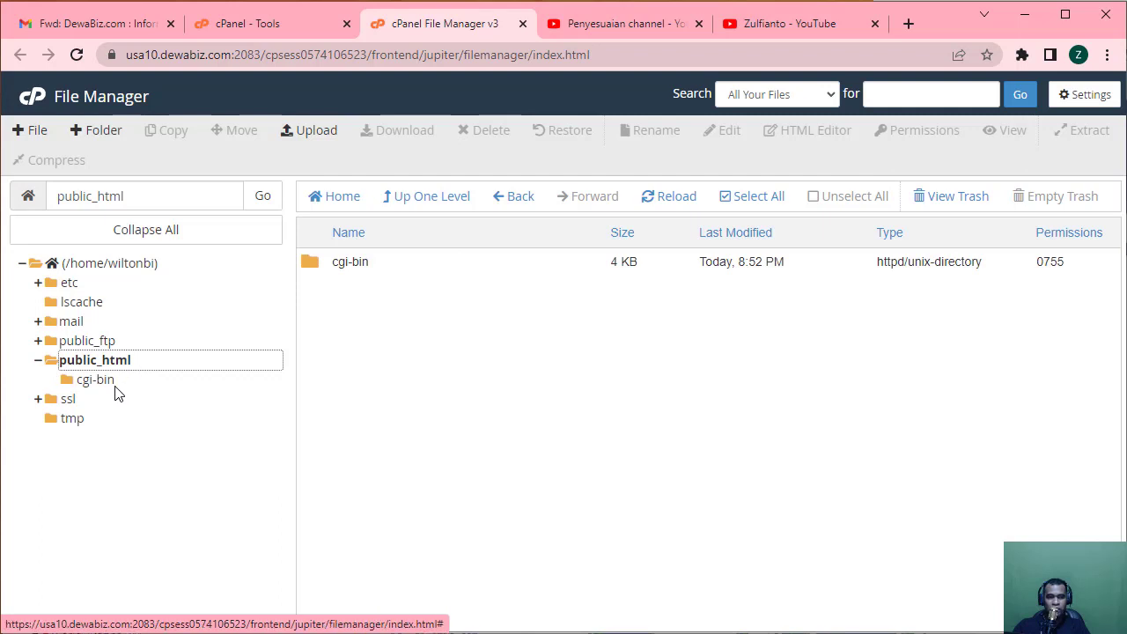
left_click(111, 384)
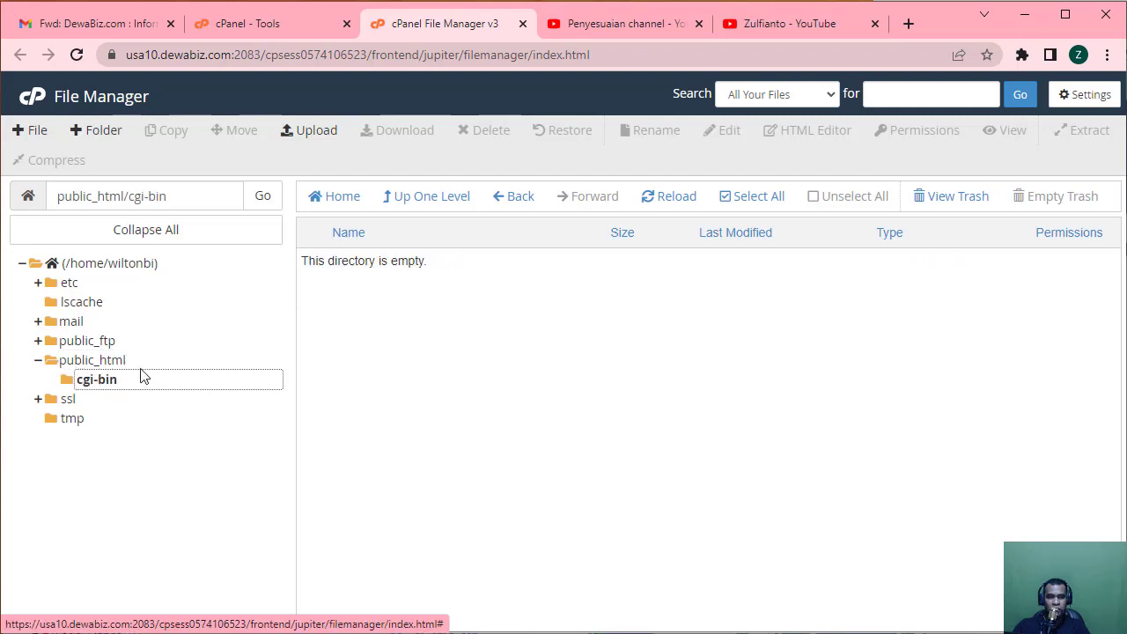
left_click(134, 364)
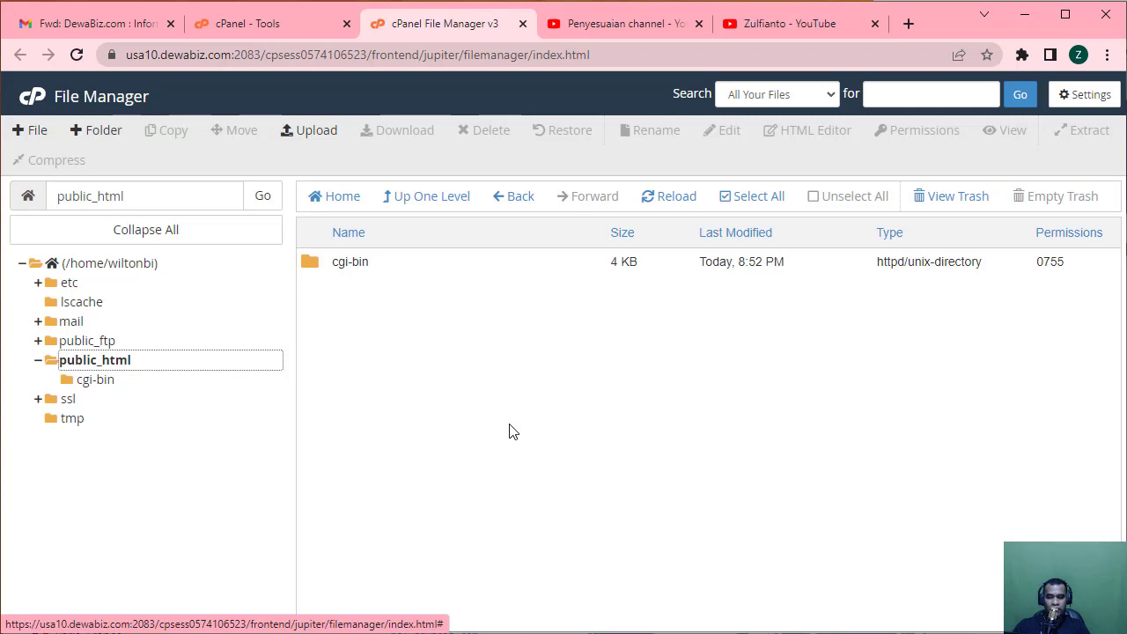
left_click(512, 432)
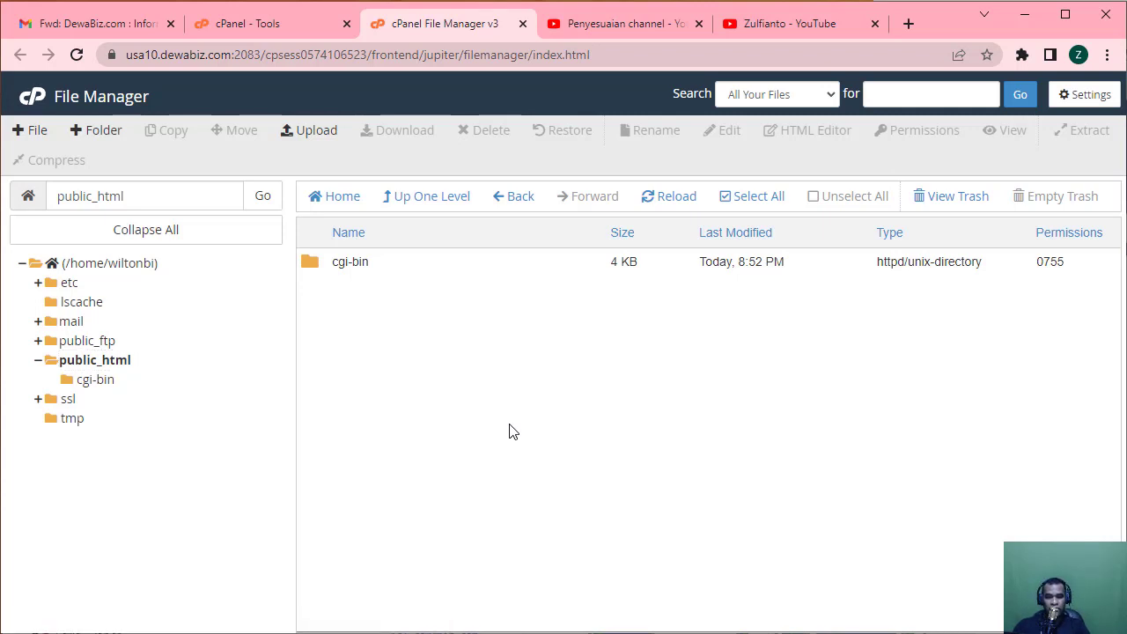
left_click(240, 29)
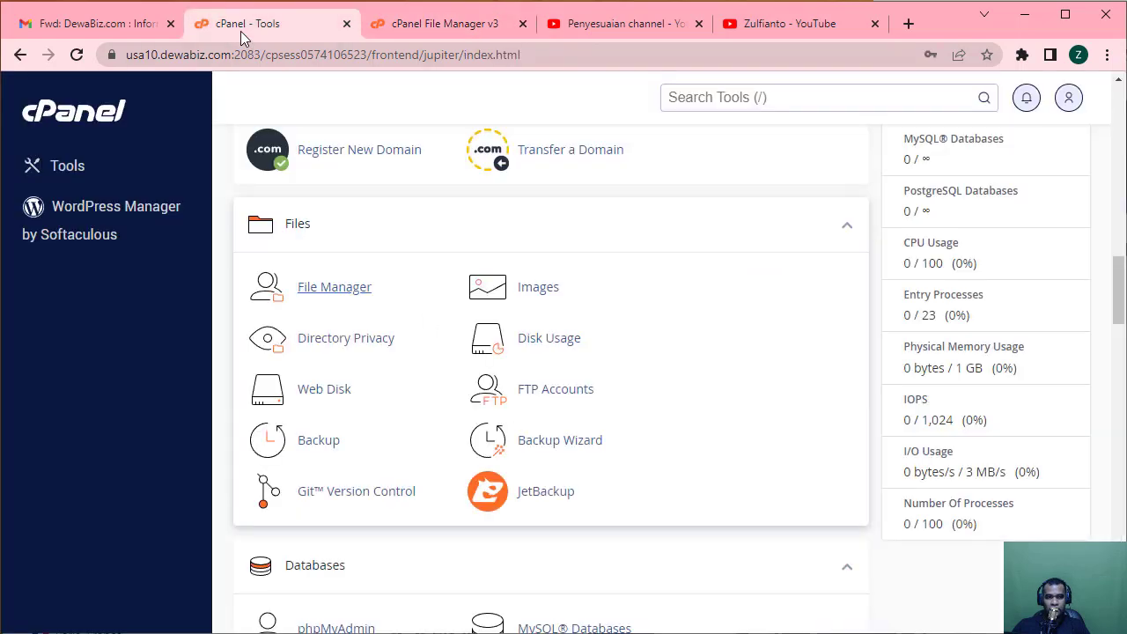
left_click(406, 29)
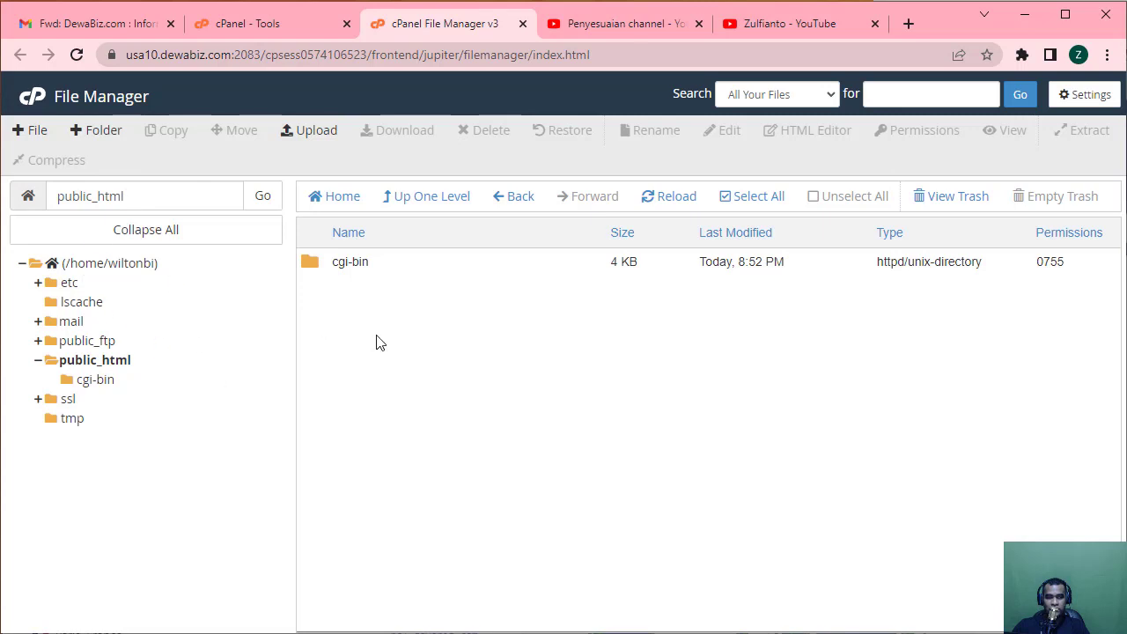
left_click(262, 24)
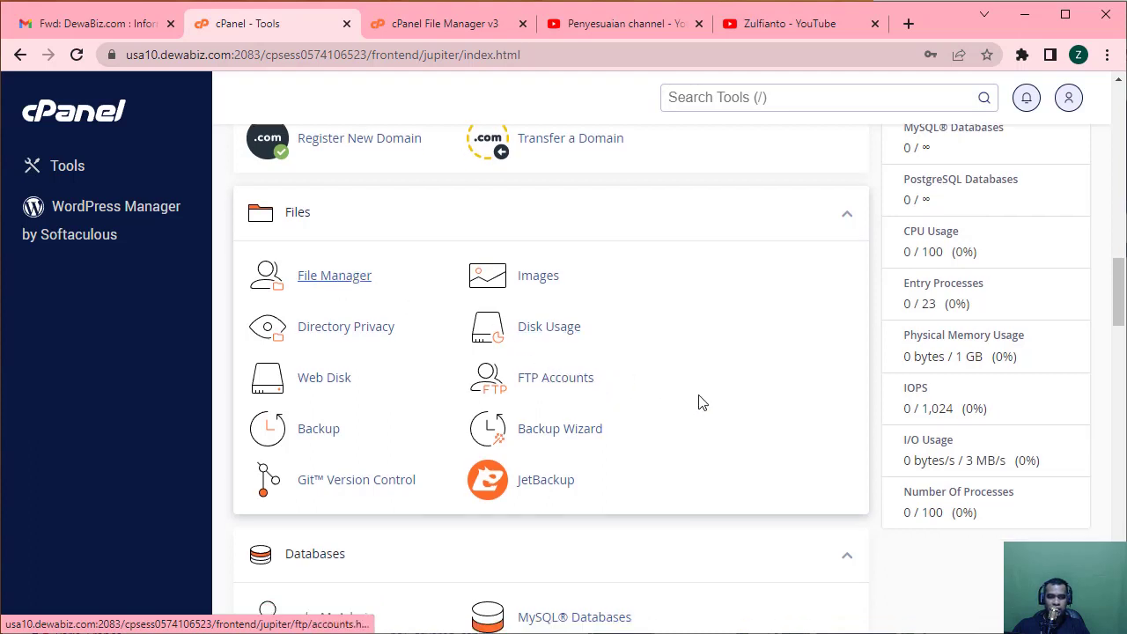
scroll(702, 403, "down", 3)
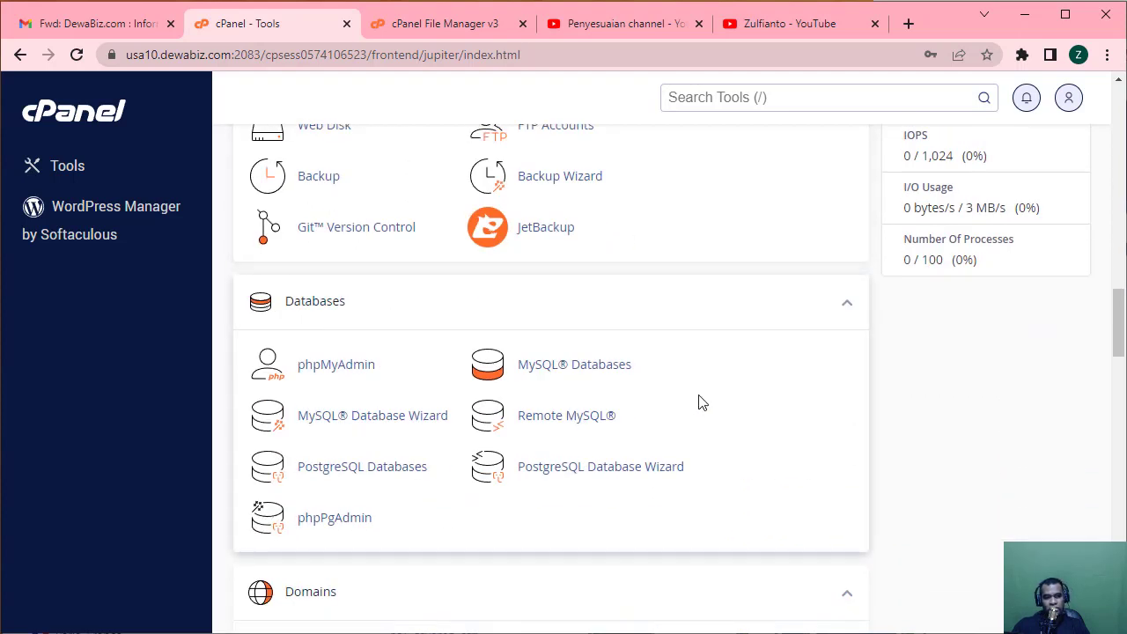
Open phpMyAdmin in a new tab, move that tab after File Manager, and return to cPanel Tools.
left_click(332, 370)
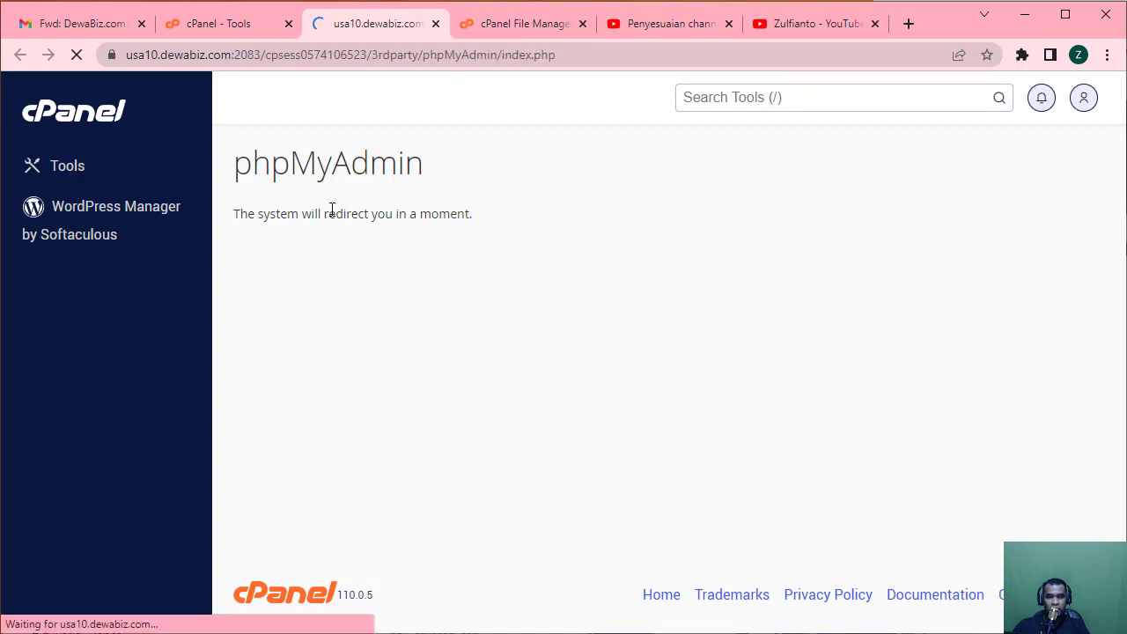
left_click_drag(337, 28, 460, 29)
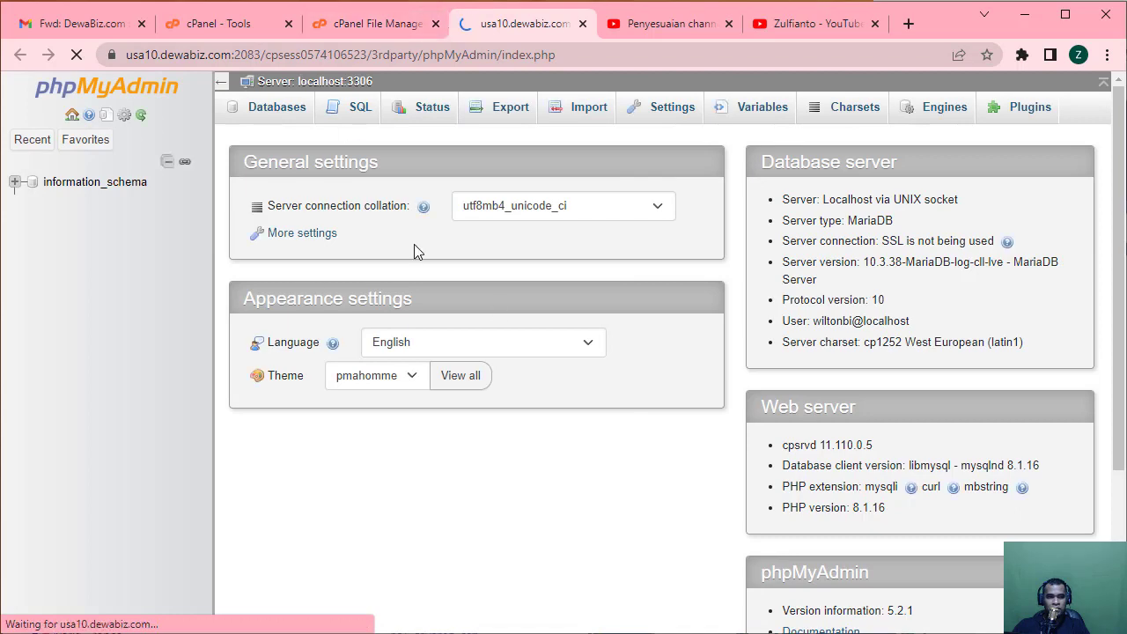
left_click(234, 28)
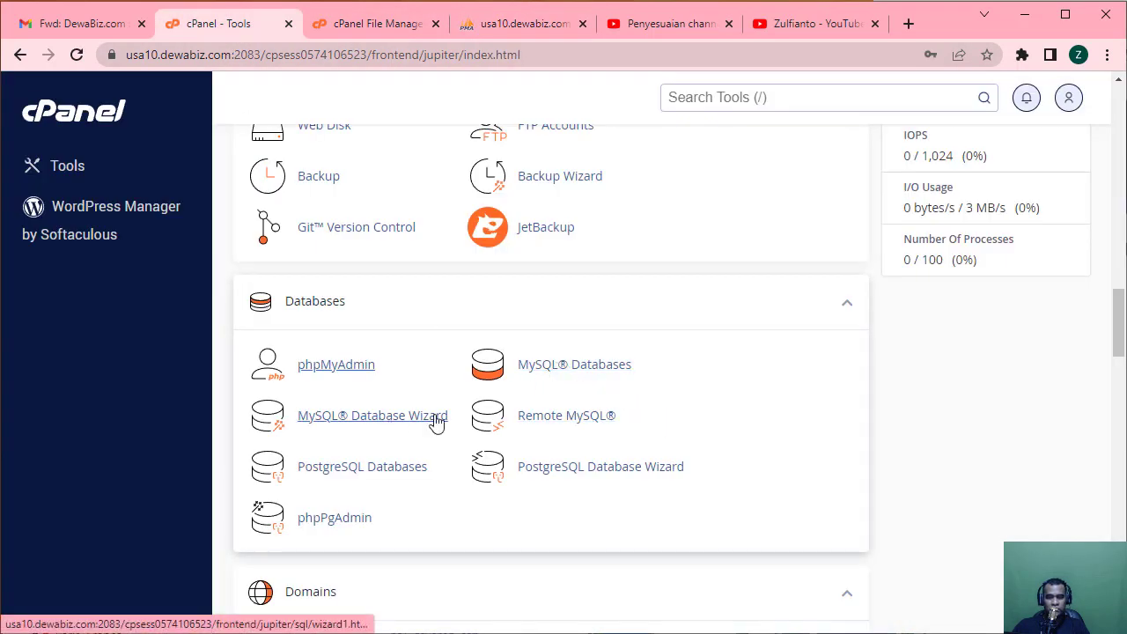
Open MySQL Databases and inspect the new database and Add New User fields without submitting.
left_click(573, 368)
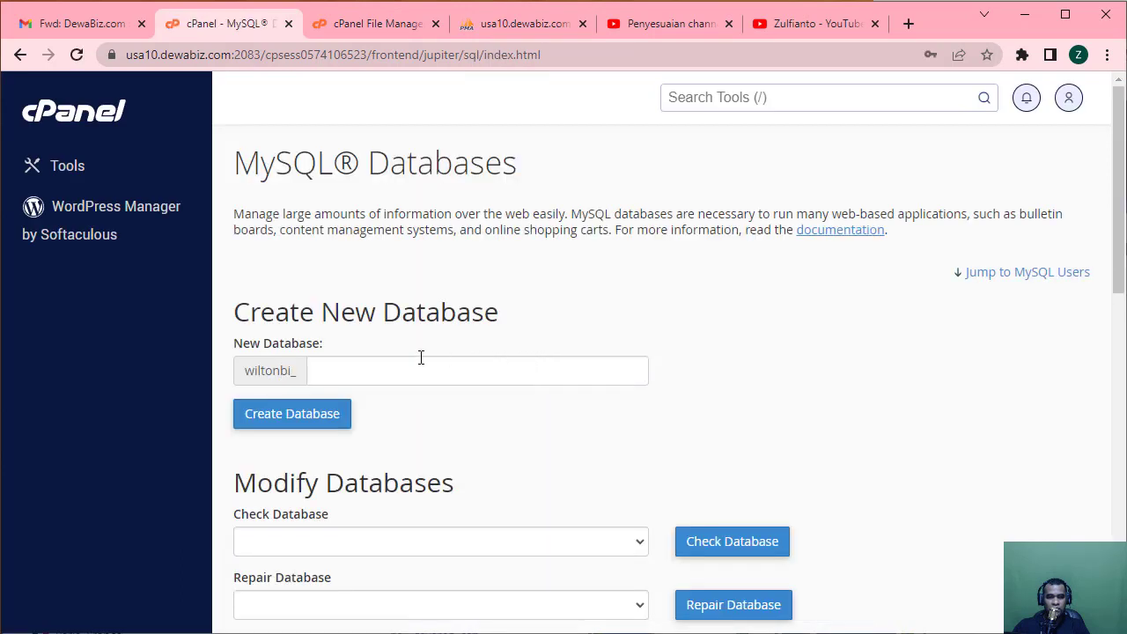
left_click(411, 363)
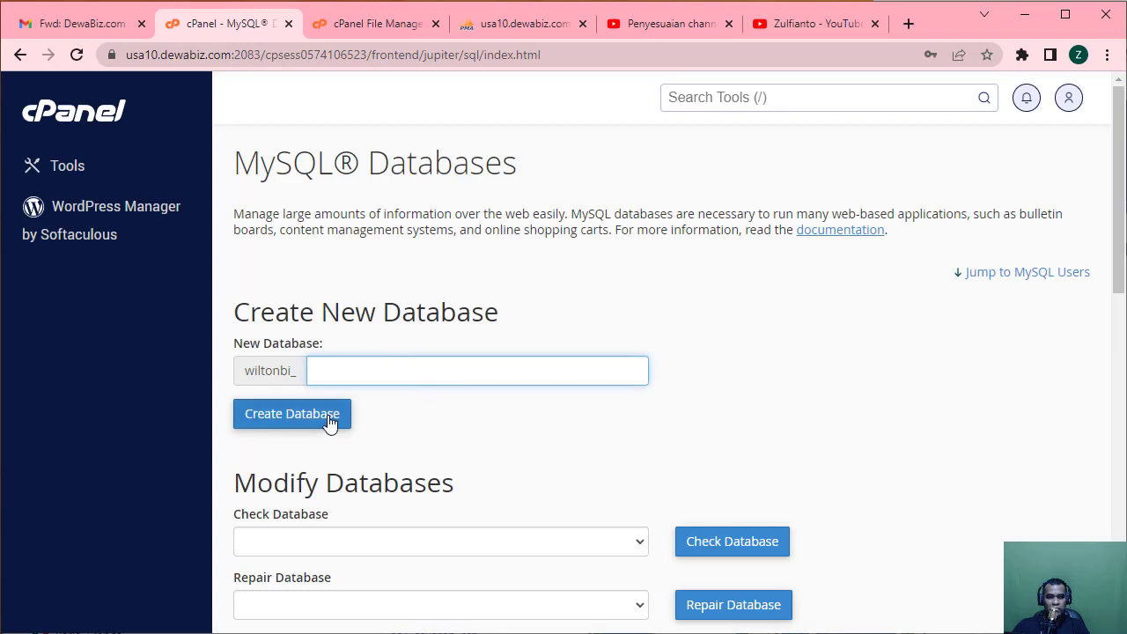
scroll(495, 443, "down", 5)
scroll(496, 443, "down", 3)
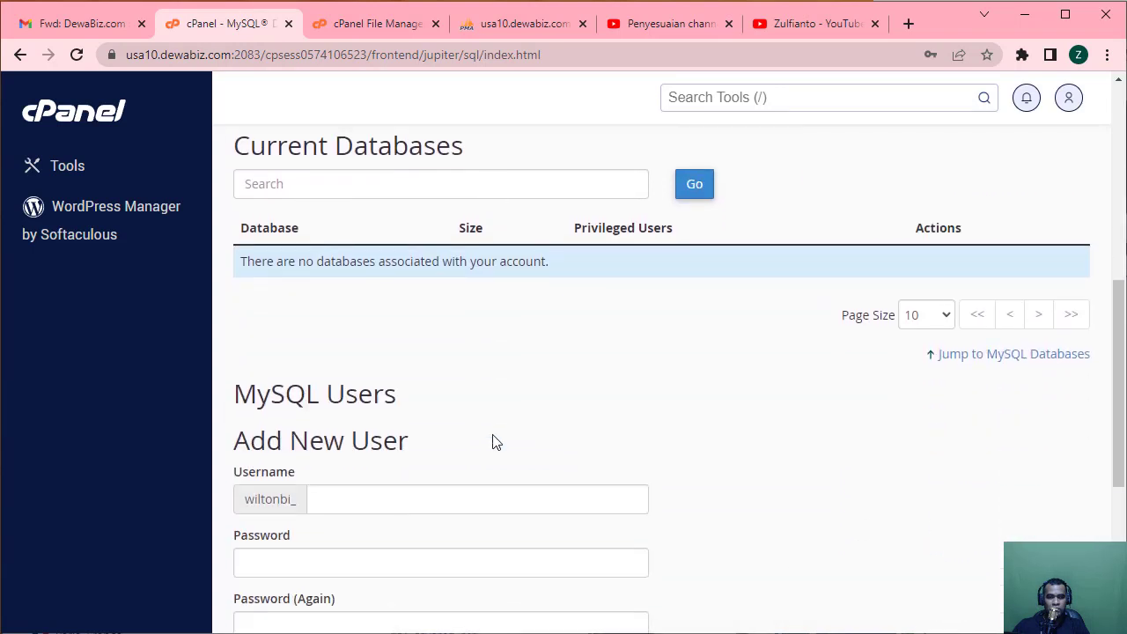
left_click(365, 322)
left_click(327, 391)
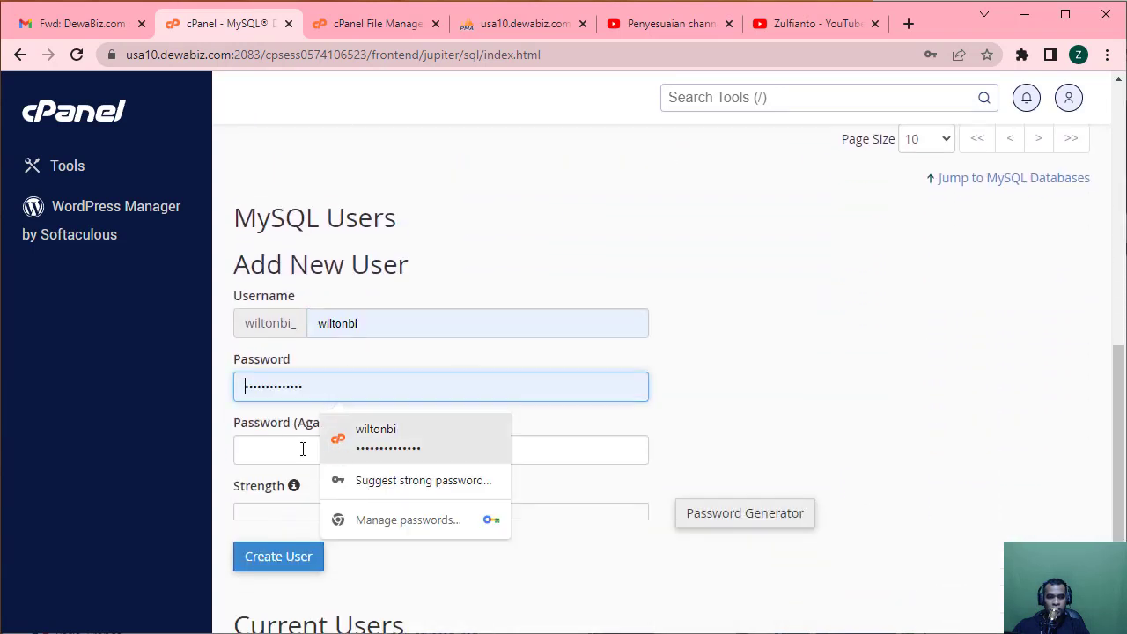
left_click(295, 450)
scroll(888, 450, "down", 2)
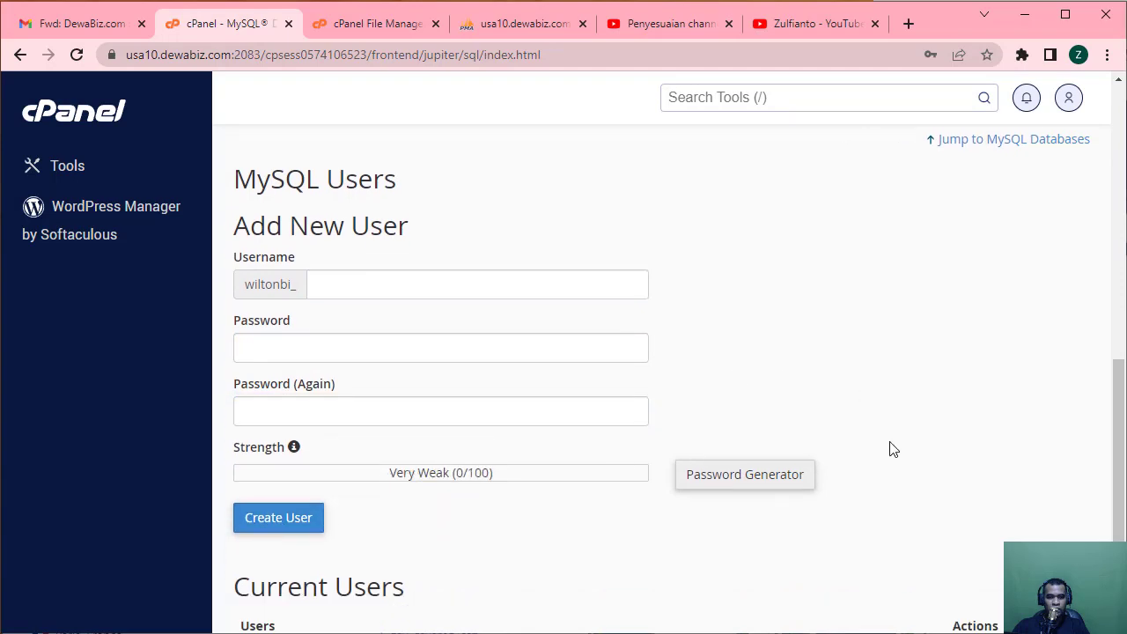
scroll(551, 516, "up", 6)
scroll(551, 516, "up", 4)
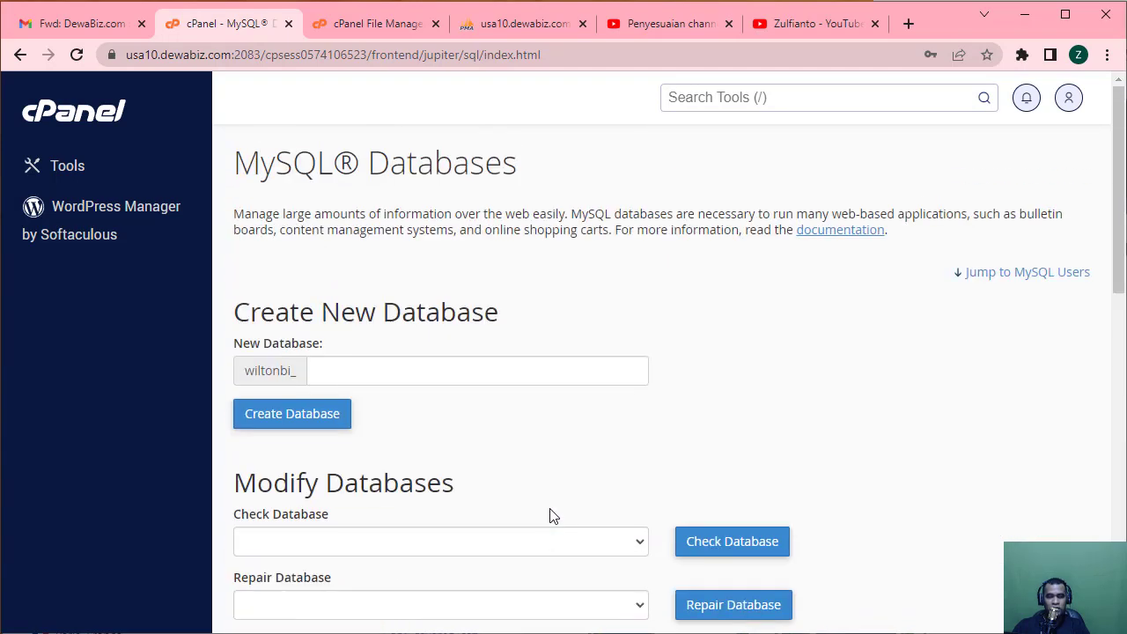
left_click(97, 118)
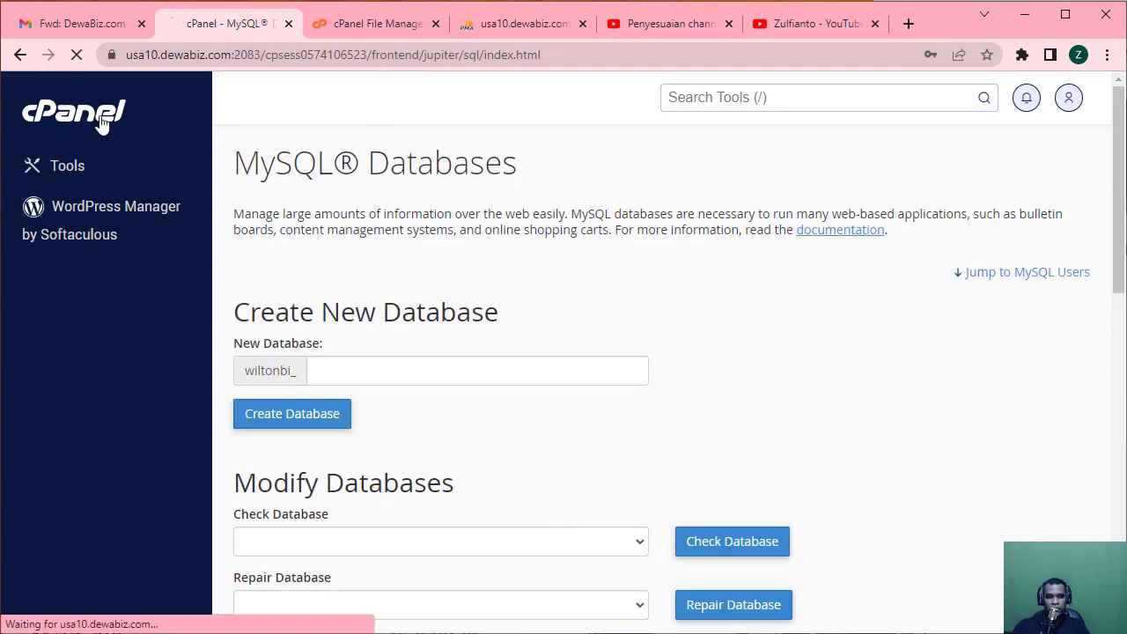
Create the database wiltonbi_gfdgfd with the MySQL Database Wizard.
scroll(787, 402, "down", 10)
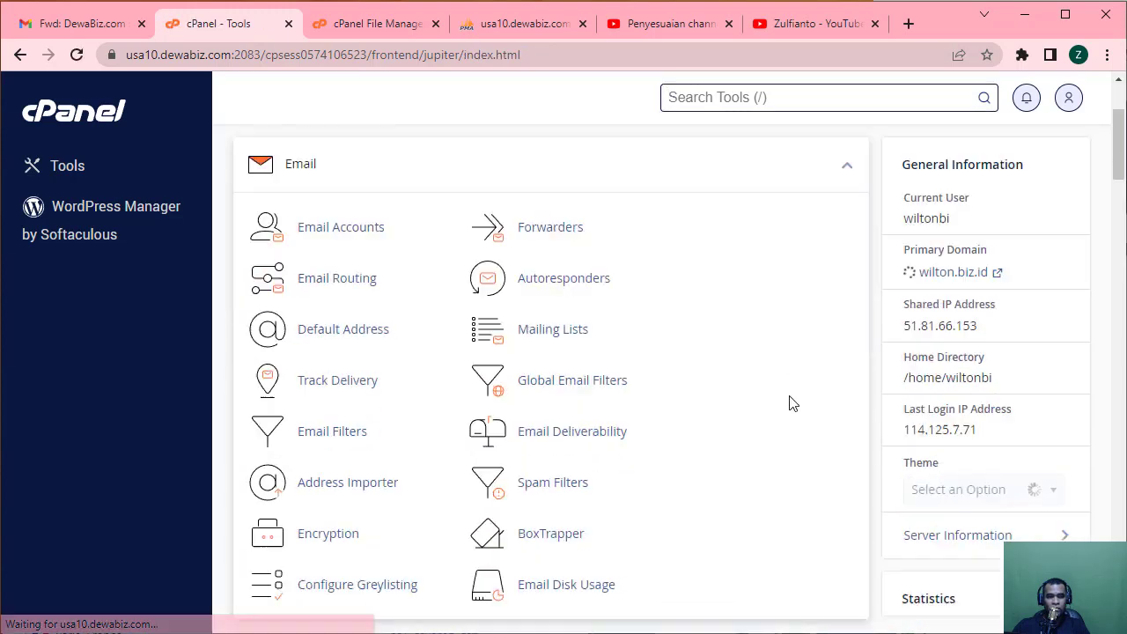
scroll(788, 403, "down", 4)
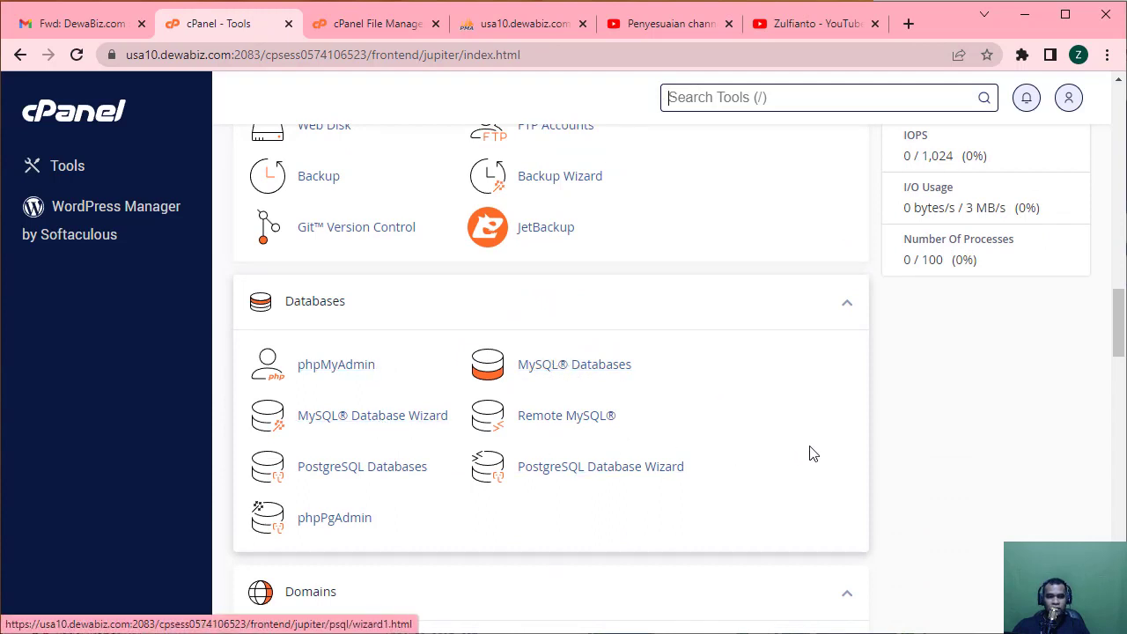
scroll(835, 450, "down", 1)
scroll(834, 450, "down", 1)
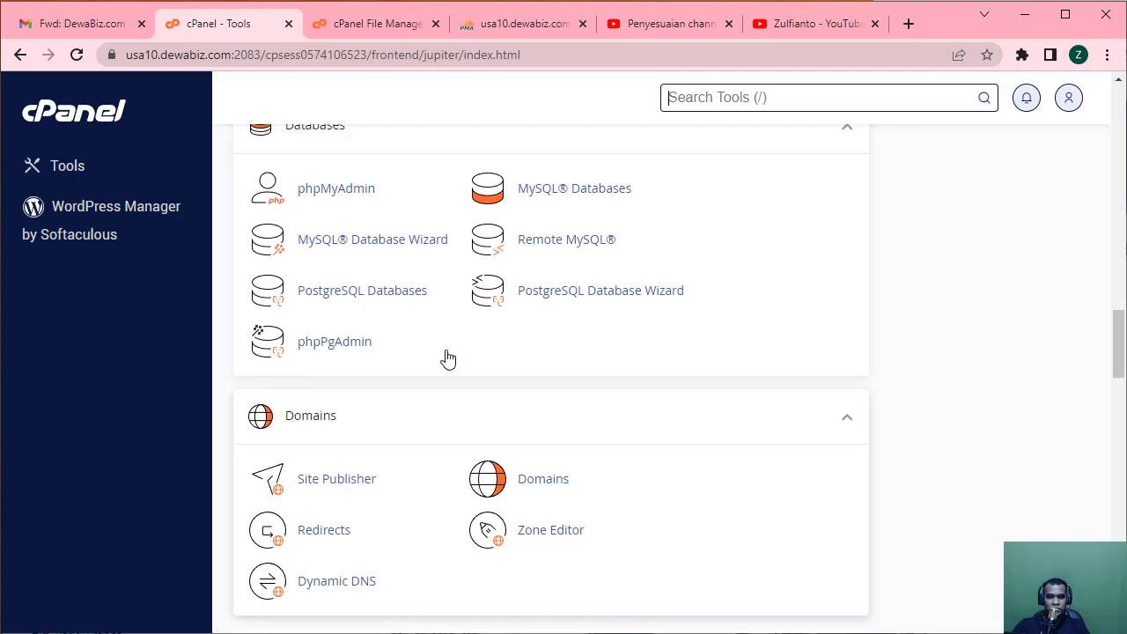
left_click(373, 250)
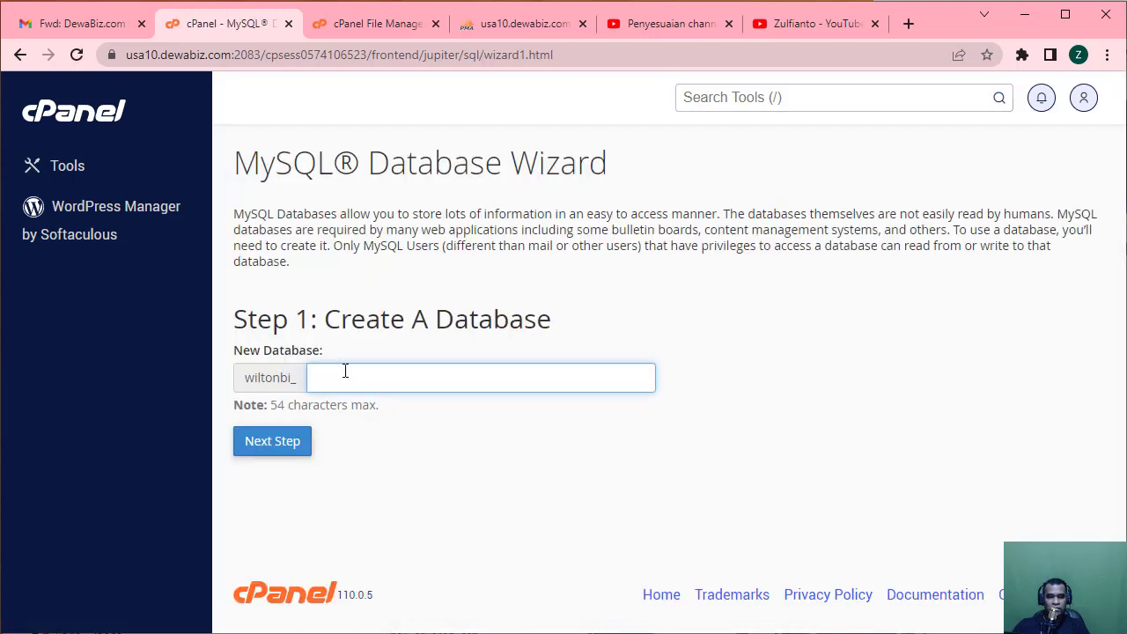
type("gfdgfd")
left_click(304, 449)
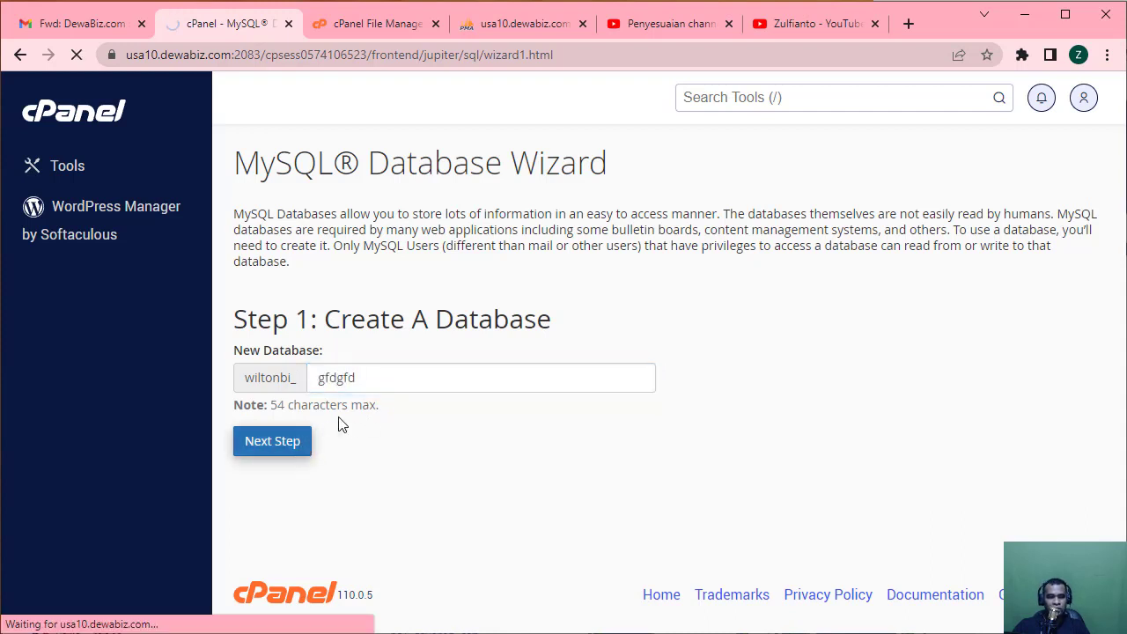
Begin database user dadsad in Step 2 without finishing, and return to the Tools home.
type("dadsad")
left_click(340, 418)
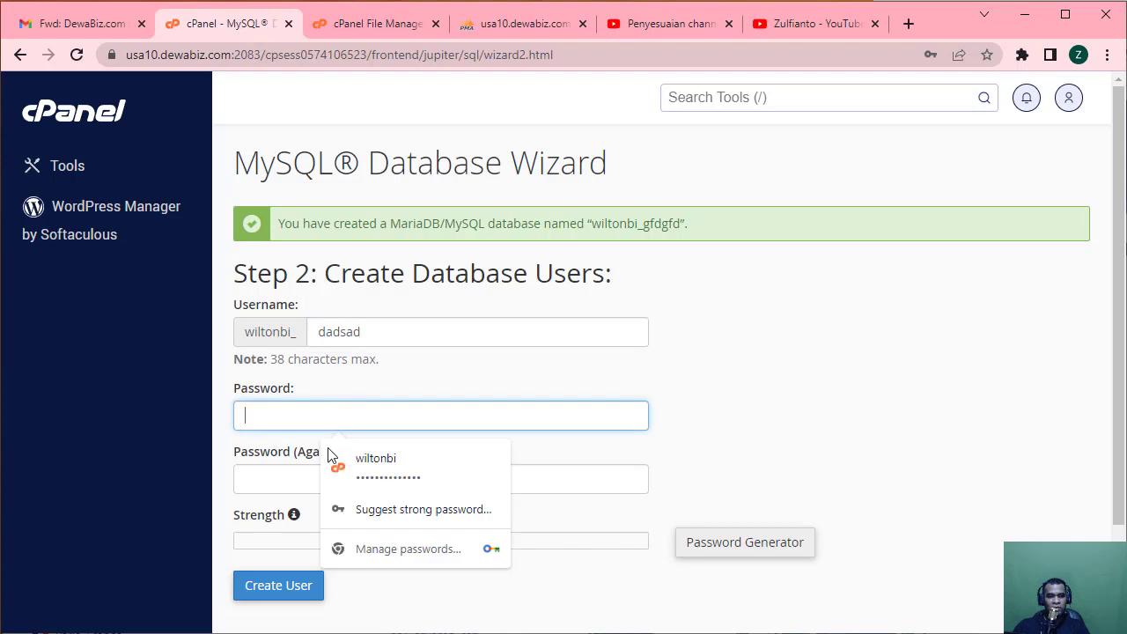
left_click(274, 507)
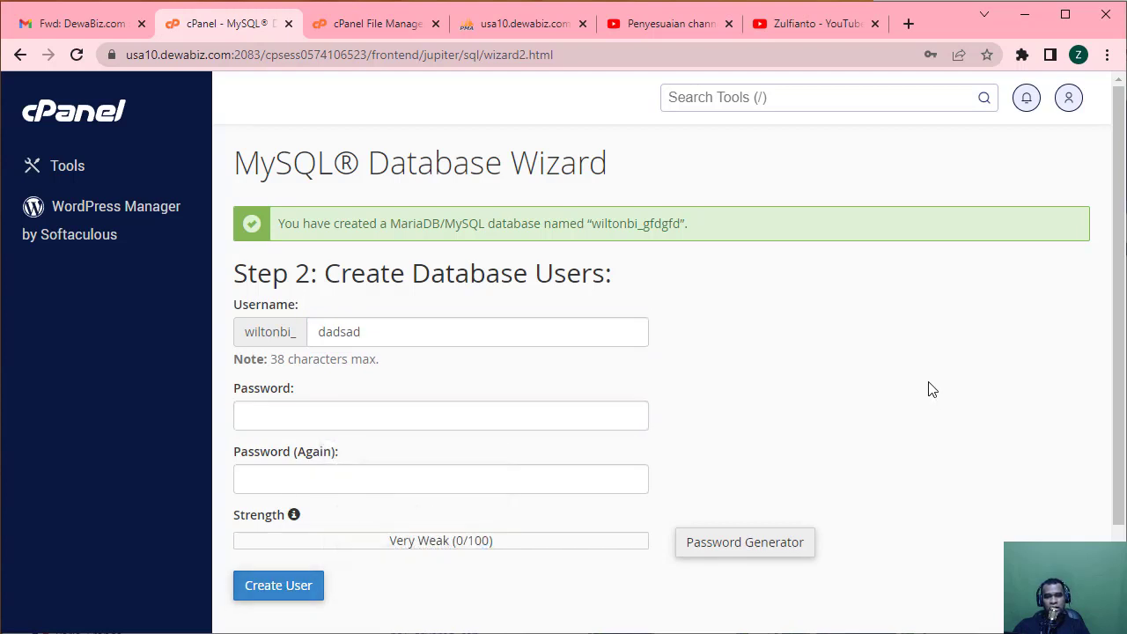
left_click(105, 116)
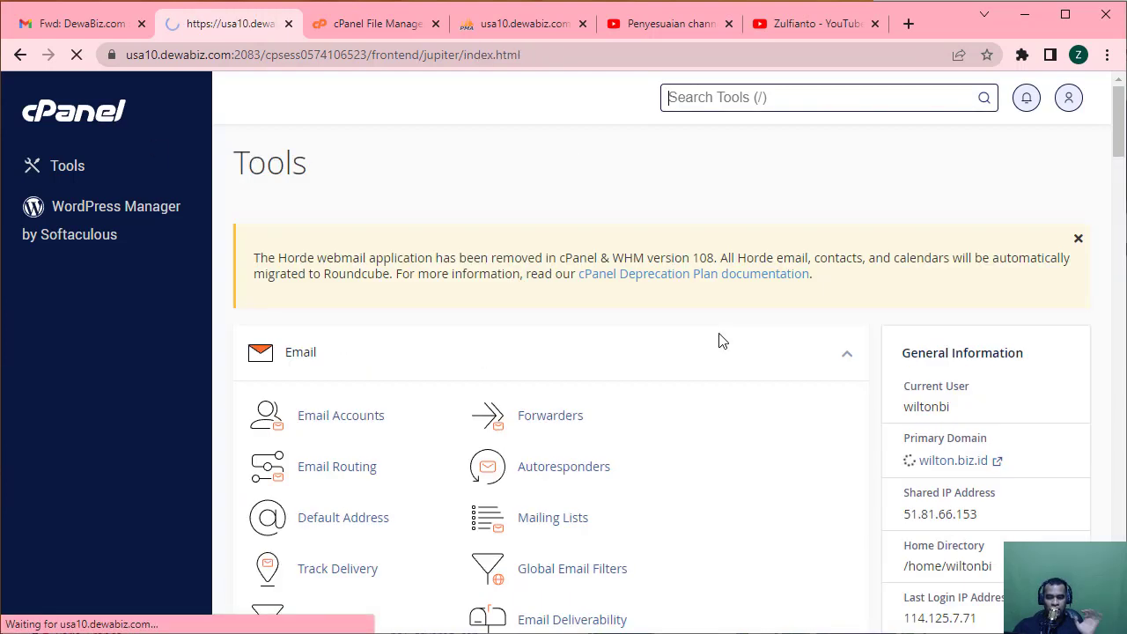
scroll(718, 340, "down", 5)
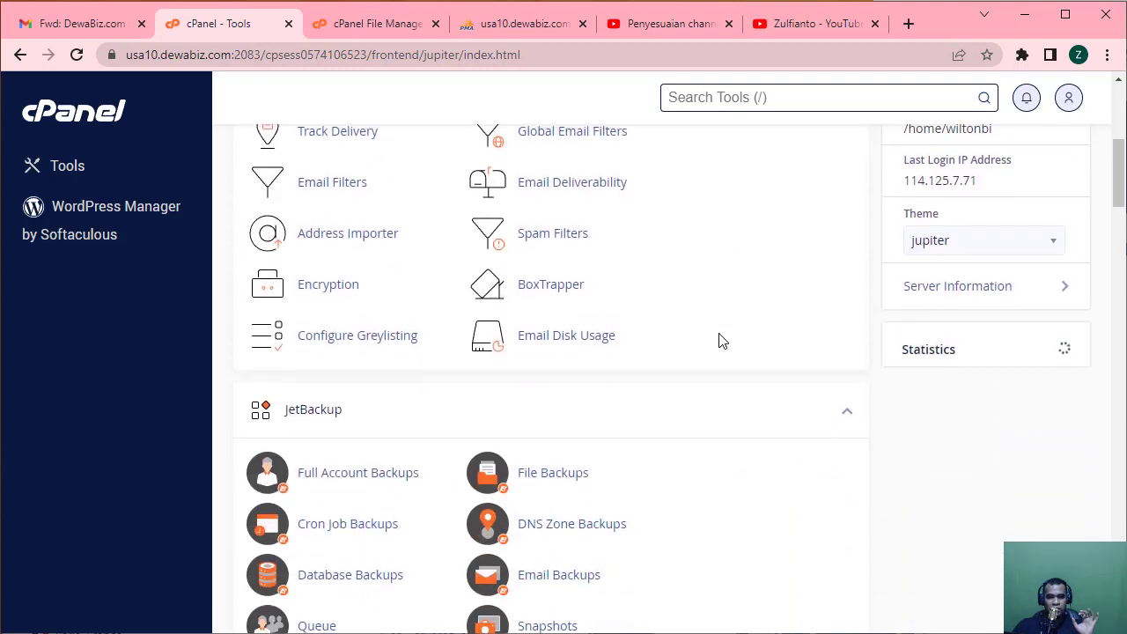
scroll(718, 341, "down", 6)
scroll(719, 341, "down", 8)
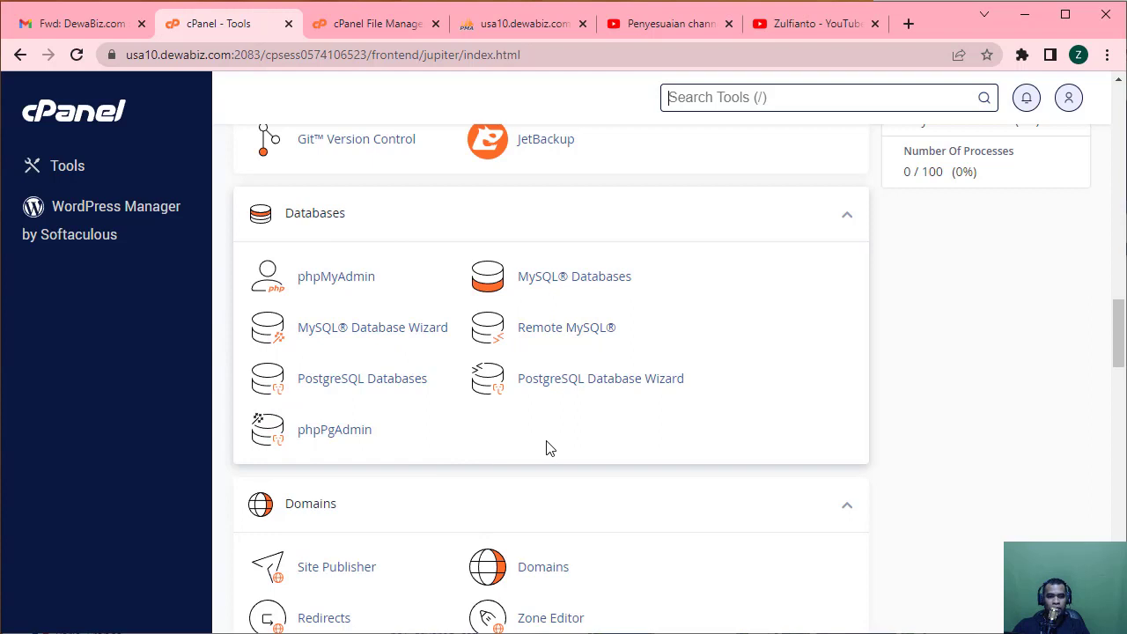
scroll(652, 470, "down", 3)
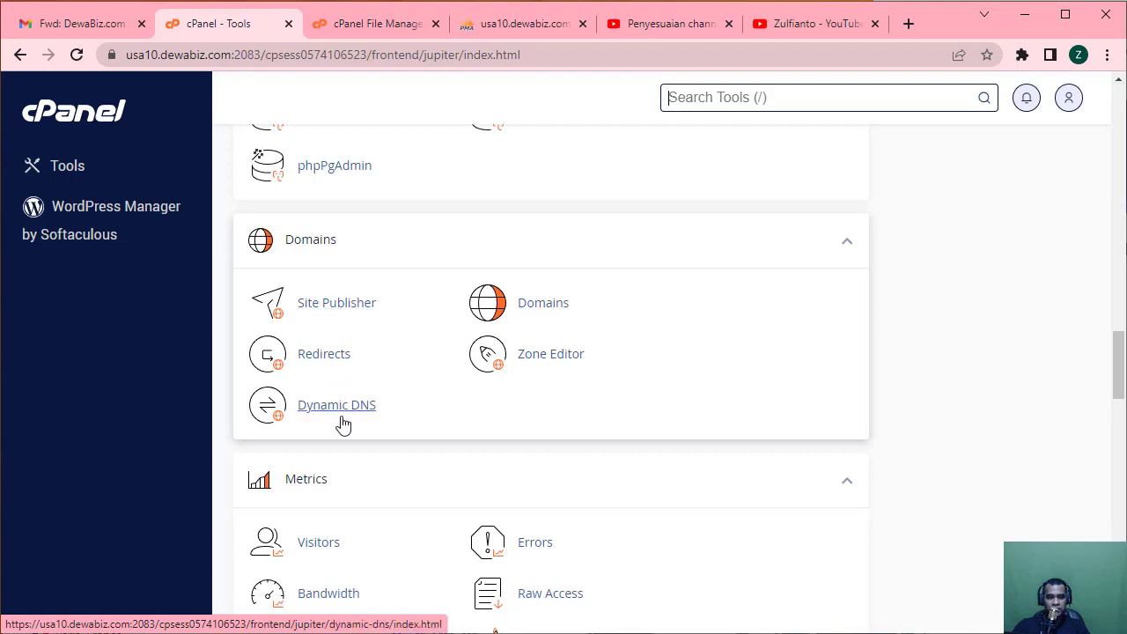
Review the Domains list showing only wilton.biz.id and view the Create A New Domain form.
left_click(548, 315)
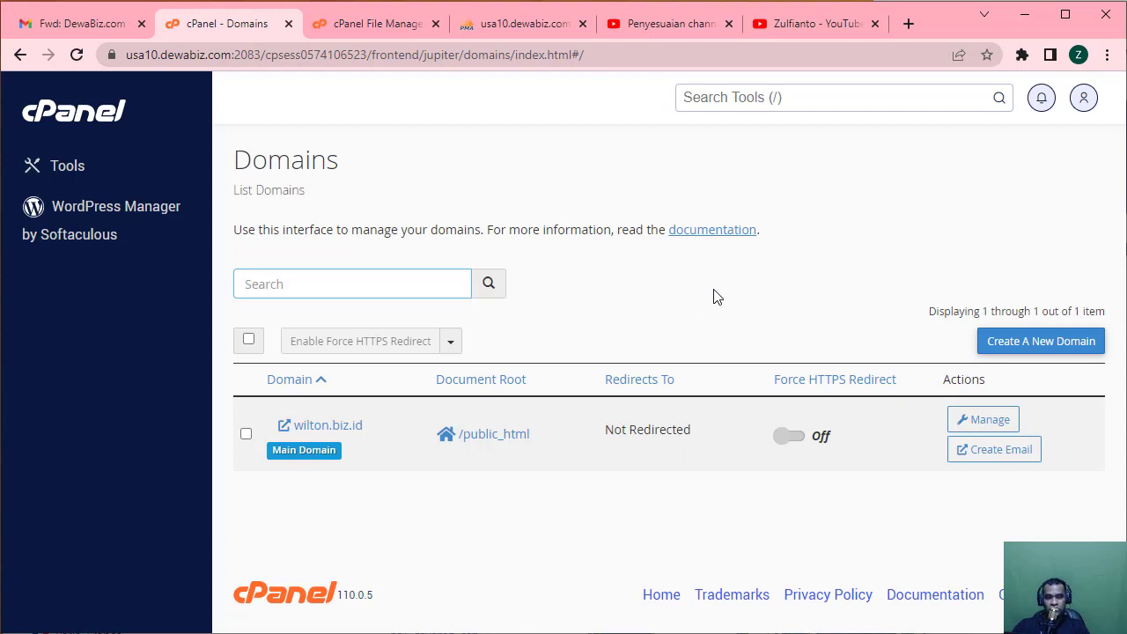
left_click(1040, 344)
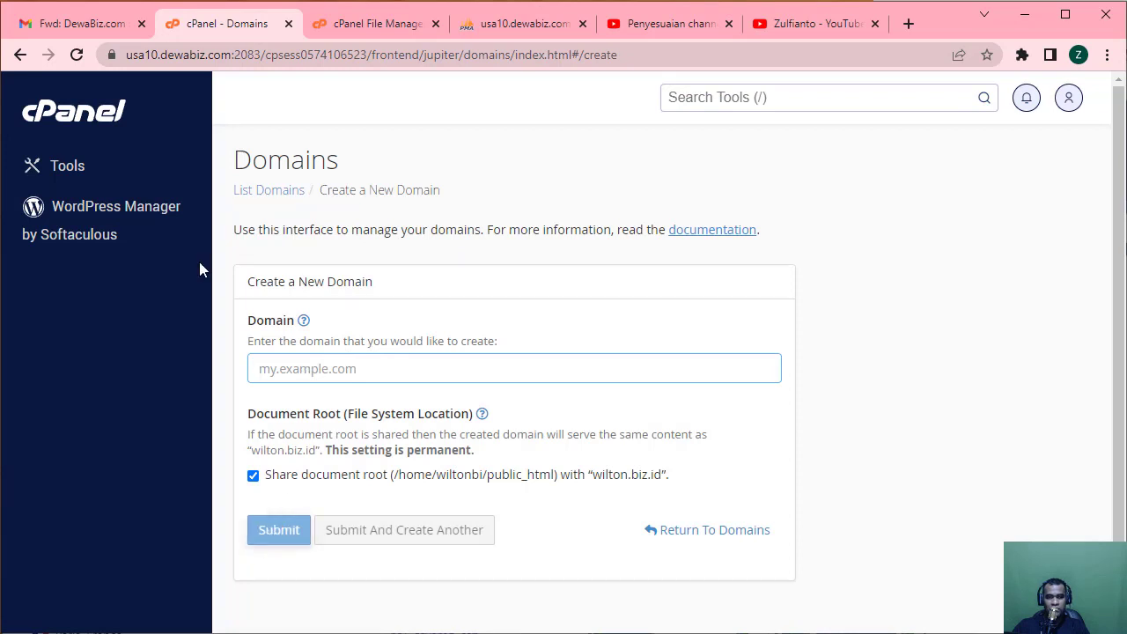
left_click(95, 115)
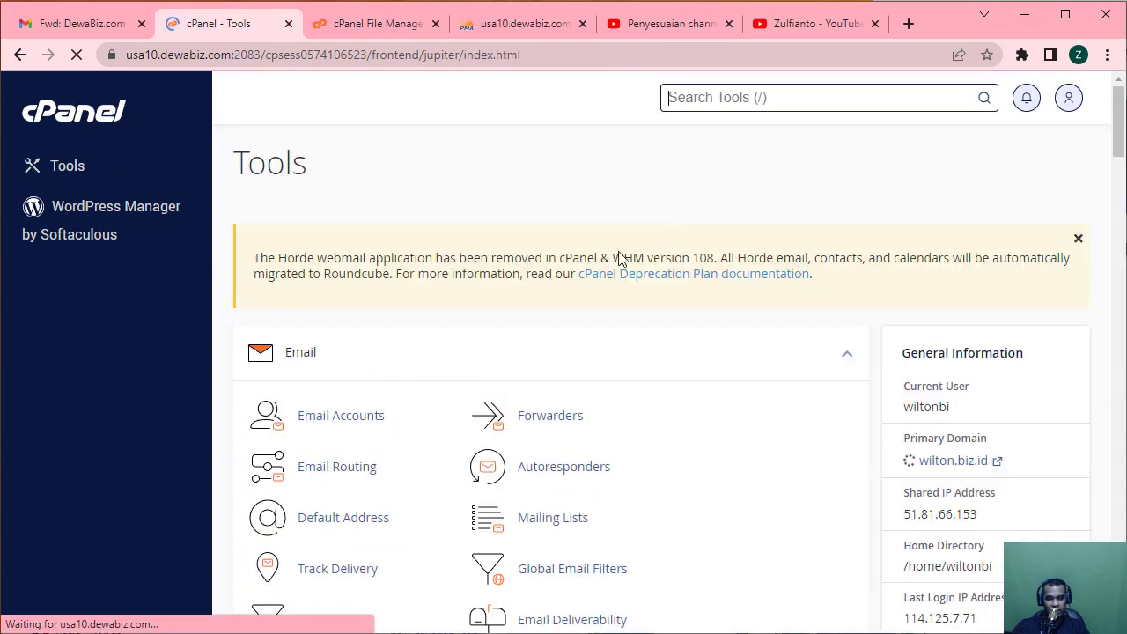
Scroll down to the Domains section and open the Zone Editor.
scroll(747, 297, "down", 15)
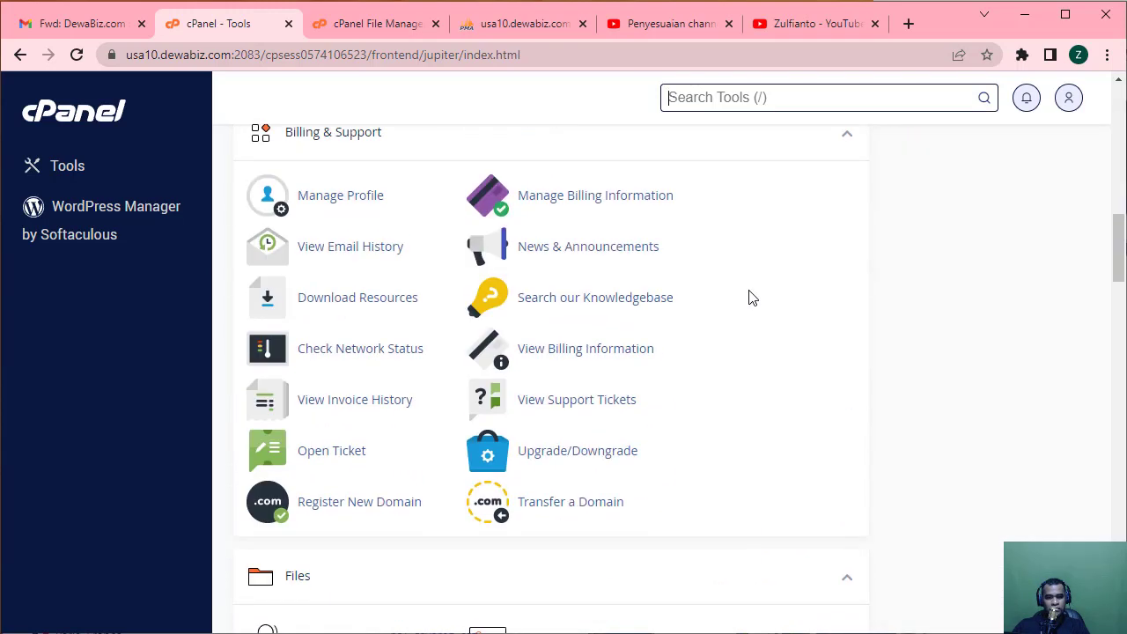
scroll(749, 297, "down", 6)
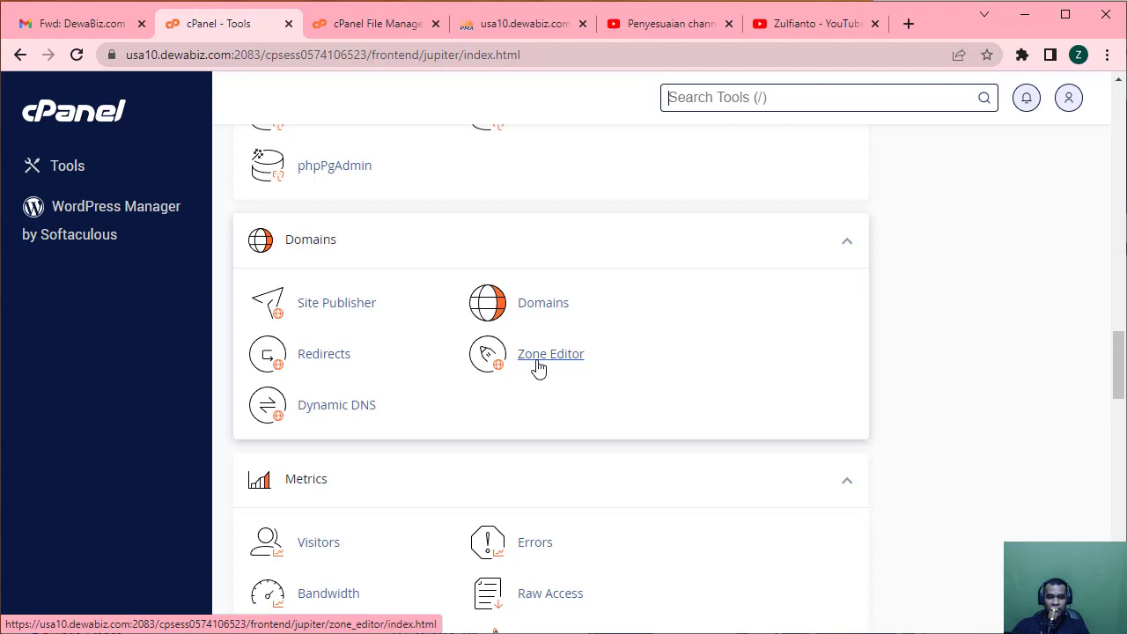
left_click(538, 368)
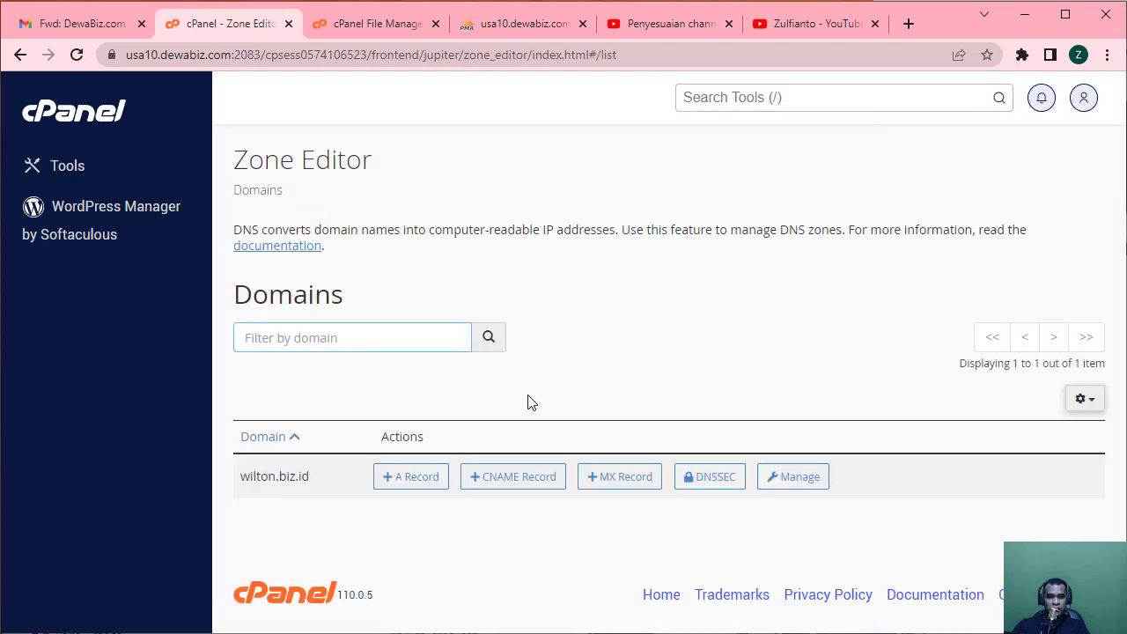
Manage wilton.biz.id and scroll through its 13 A, MX, CNAME and DKIM TXT records.
left_click(816, 480)
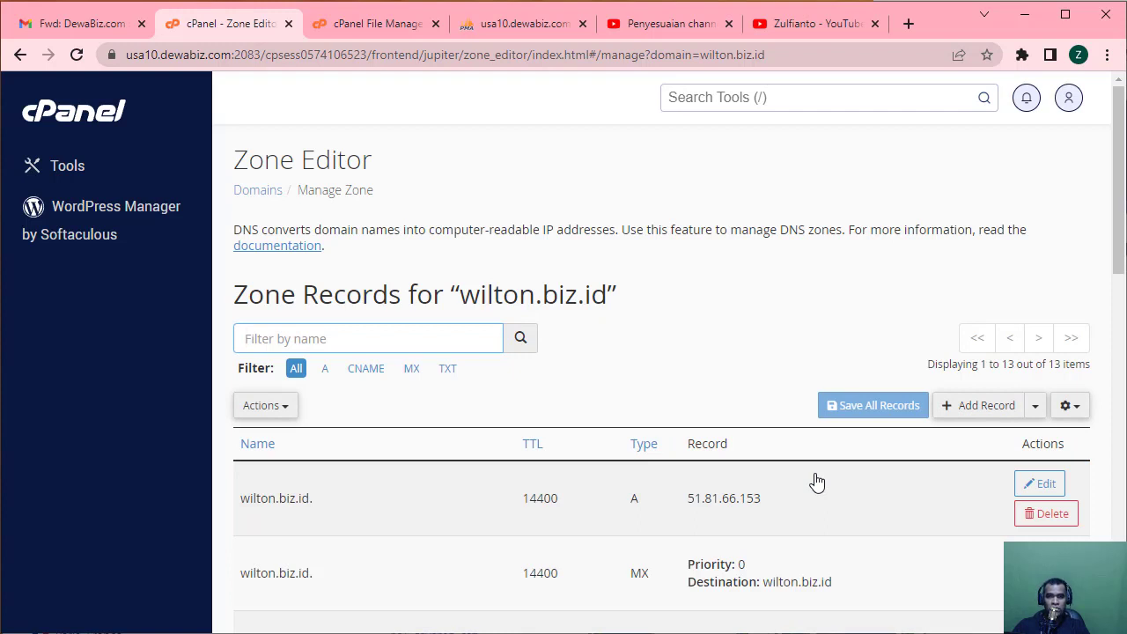
scroll(817, 481, "down", 10)
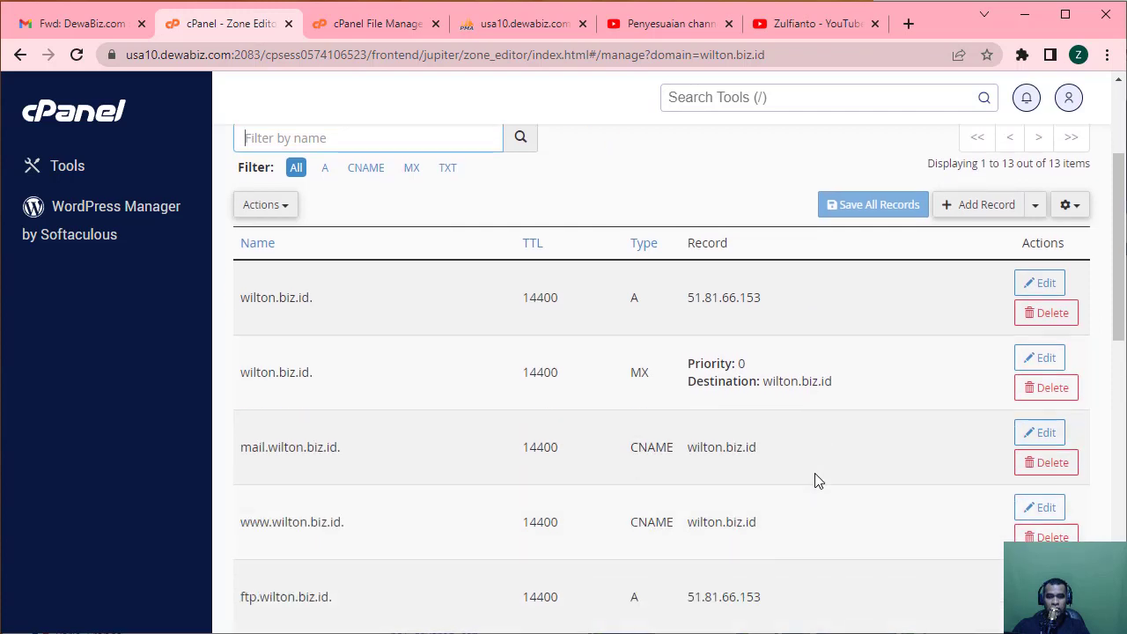
scroll(817, 482, "down", 2)
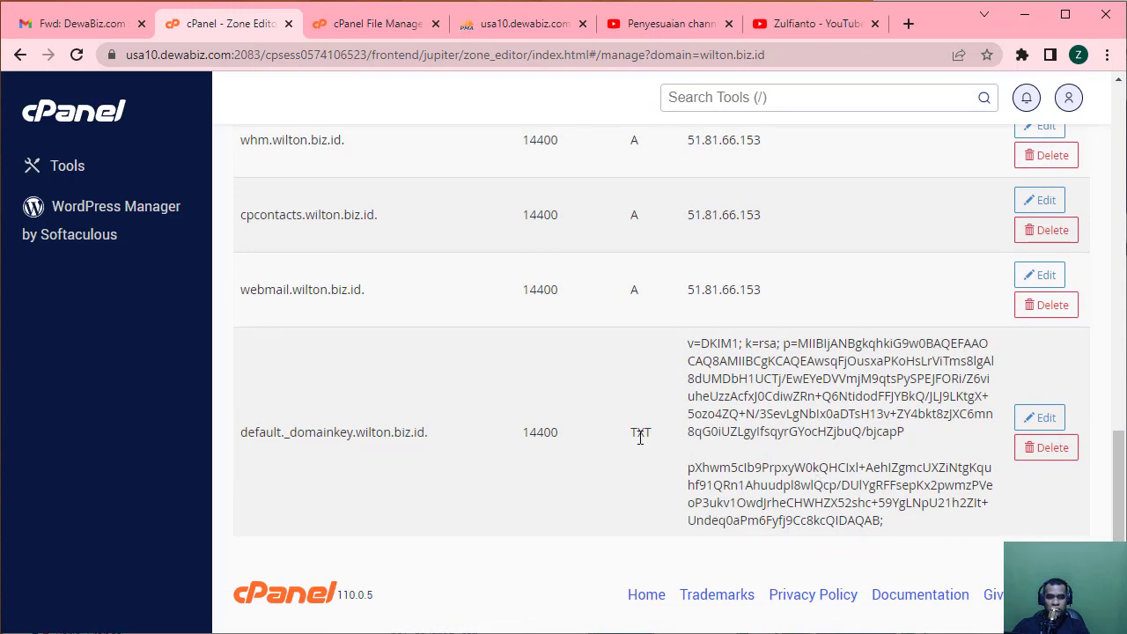
scroll(656, 437, "up", 12)
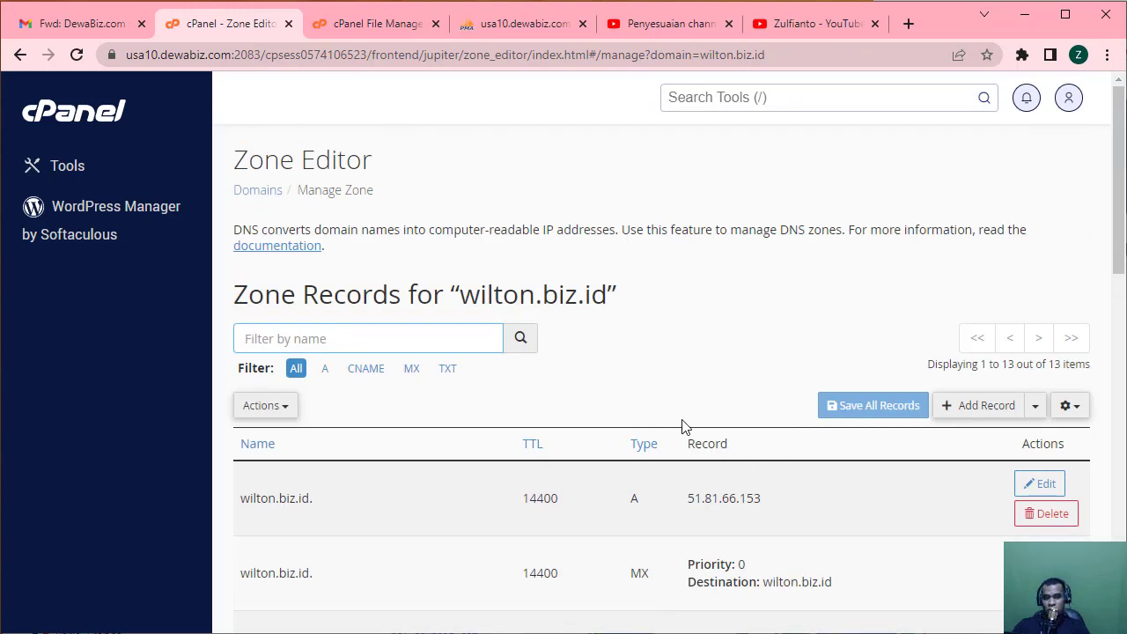
Add a blank DNS record, review the available types keeping A, then return to Tools unsaved.
left_click(966, 405)
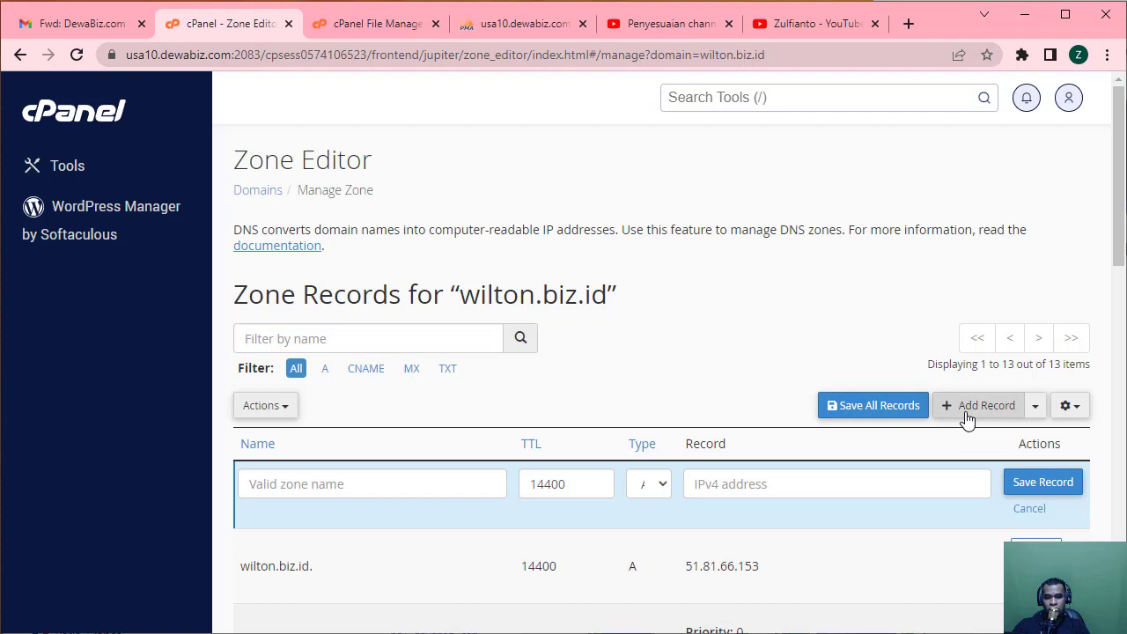
left_click(293, 479)
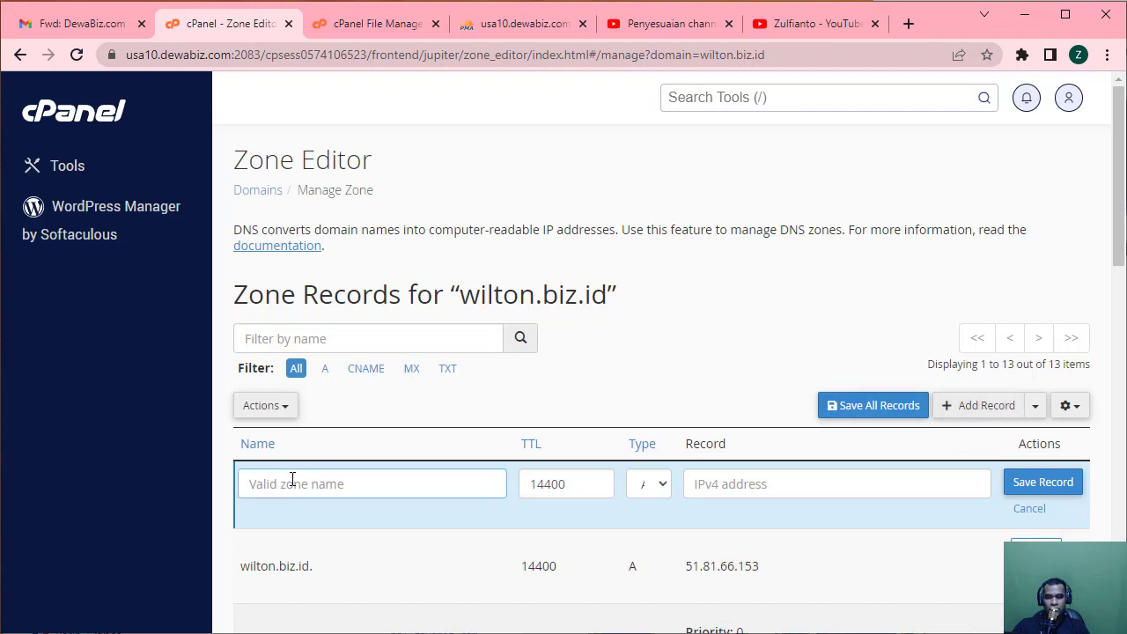
left_click(662, 490)
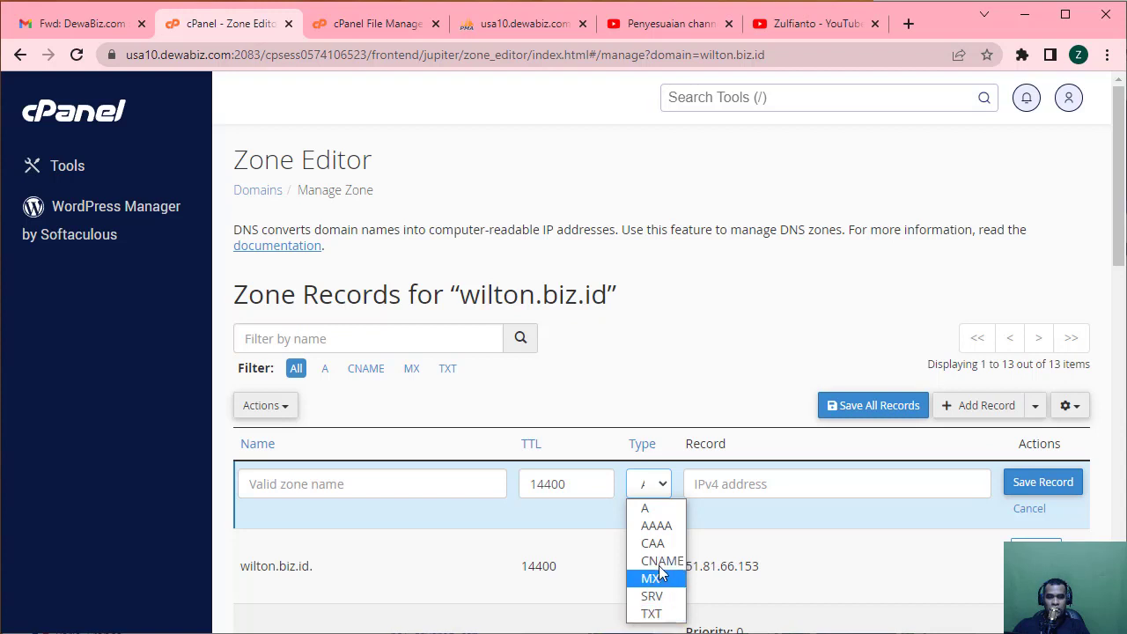
left_click(790, 537)
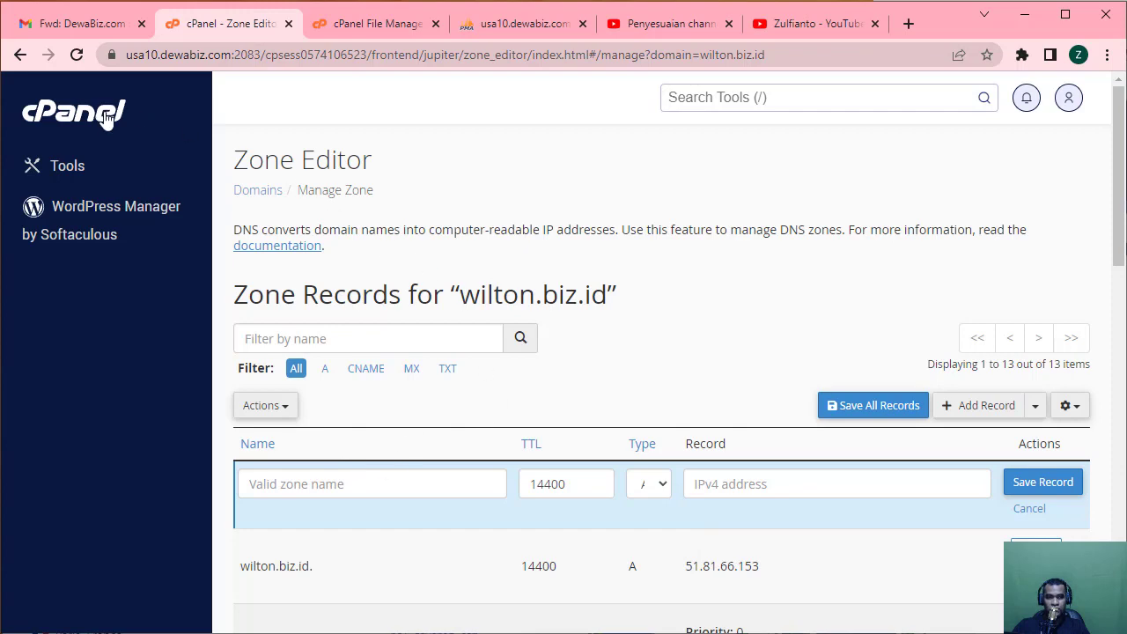
left_click(77, 55)
middle_click(668, 336)
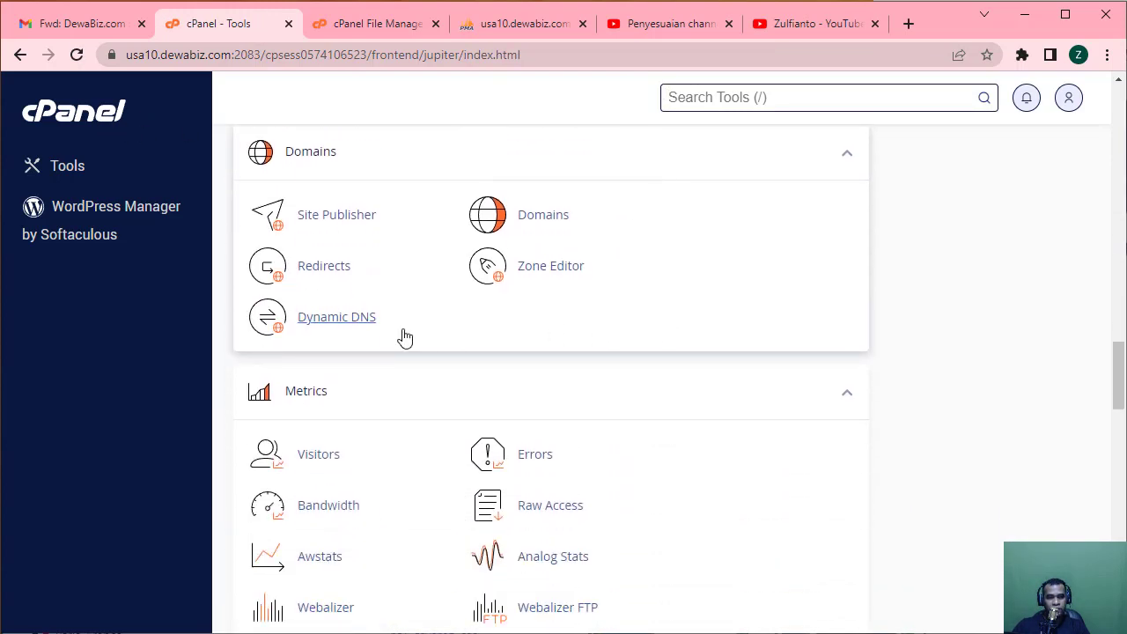
Start a new Dynamic DNS domain, leave the subdomain prefix empty, and go back to Tools.
left_click(342, 324)
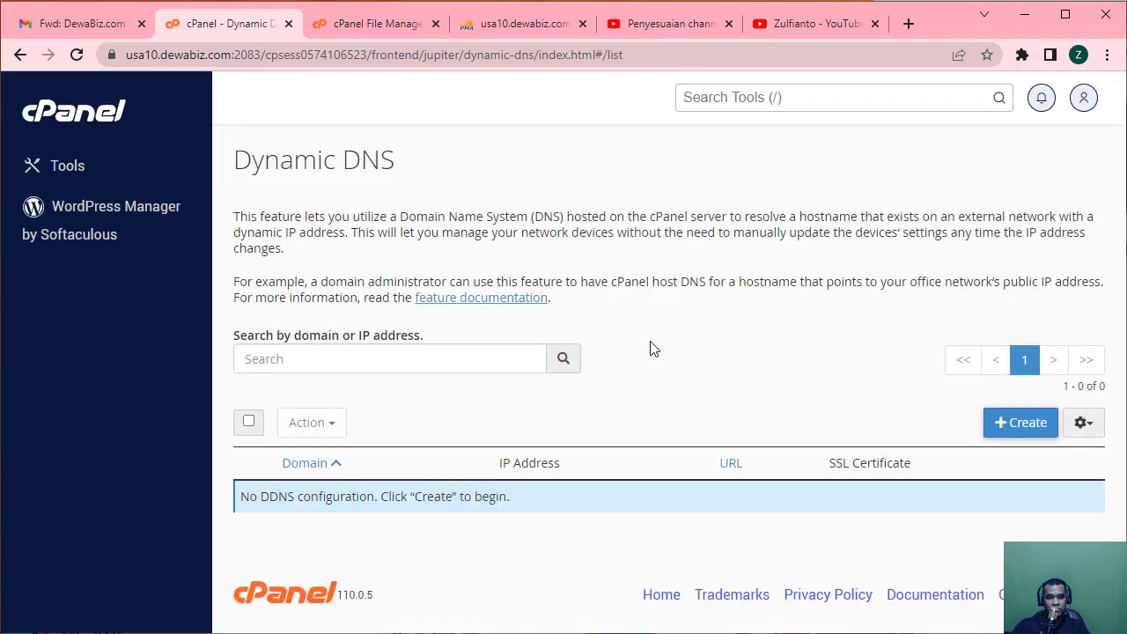
left_click(1012, 422)
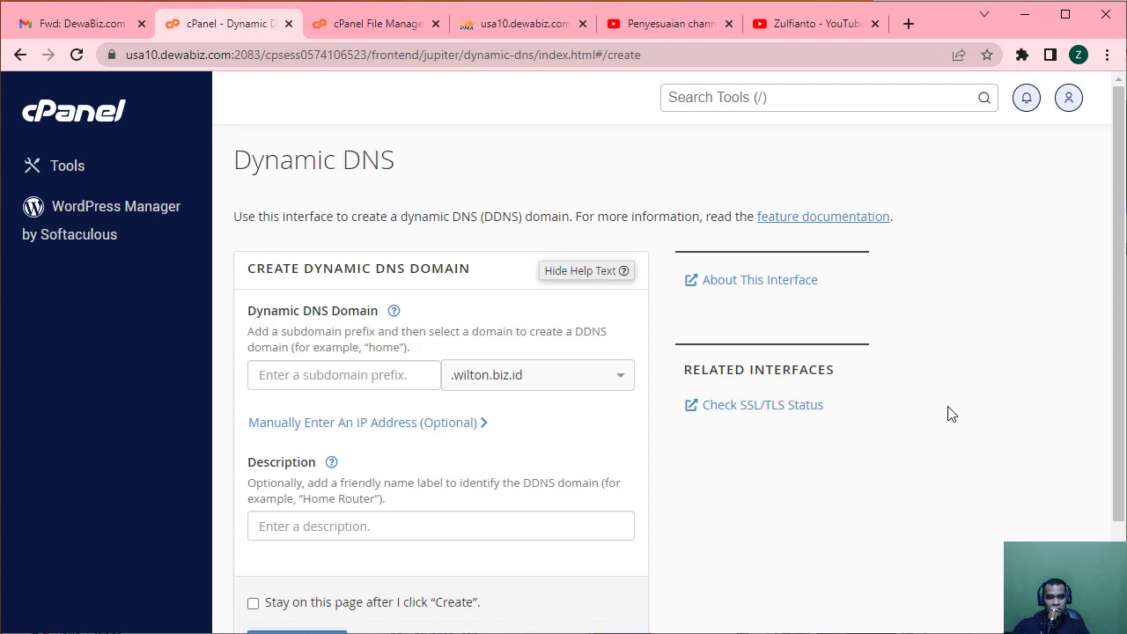
left_click(342, 381)
left_click(806, 492)
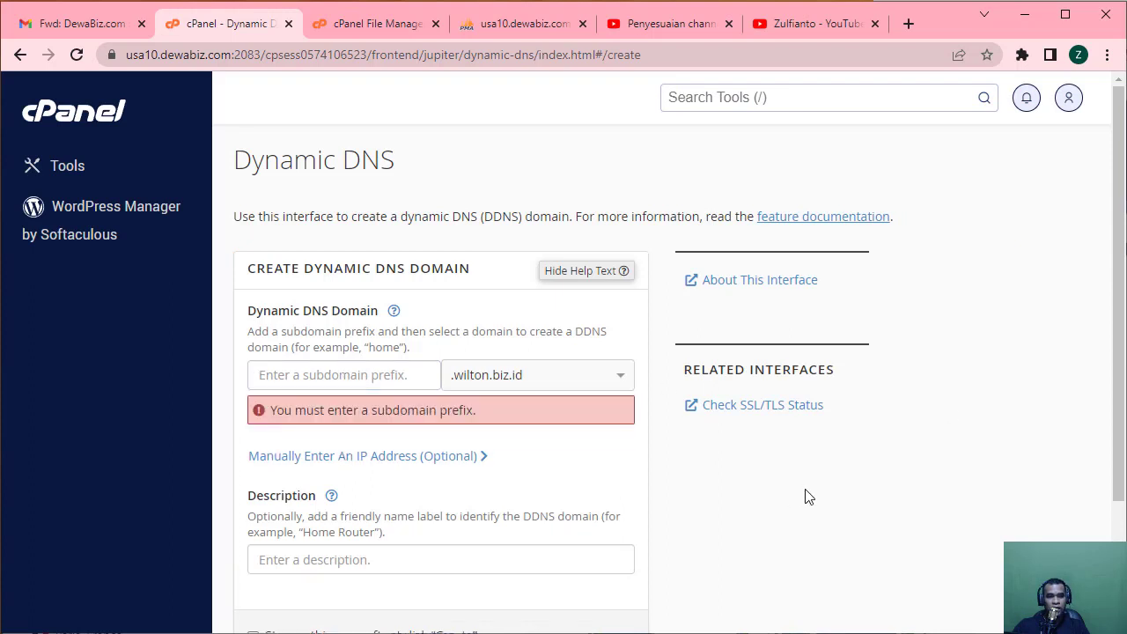
left_click(316, 381)
left_click(779, 478)
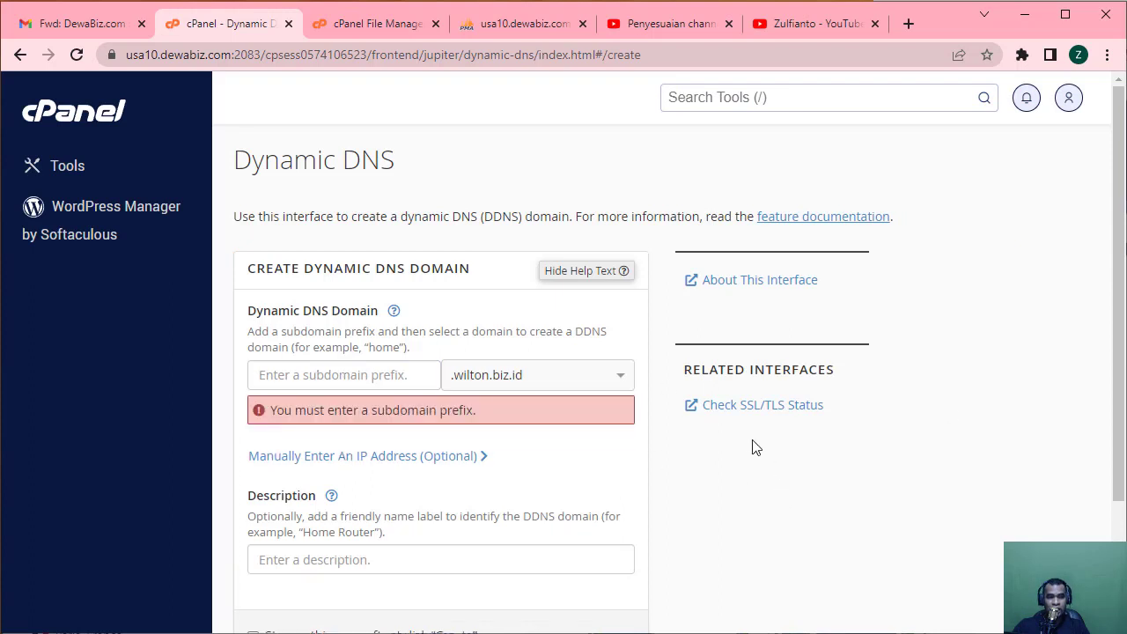
left_click(61, 115)
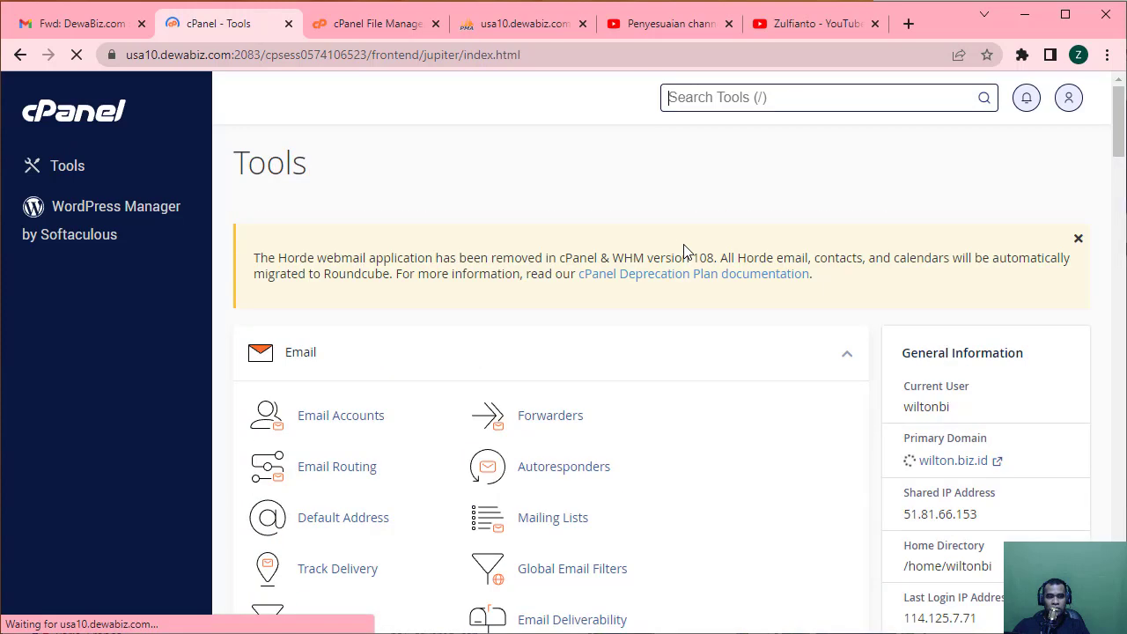
Scroll down to the Metrics section and open Resource Usage.
scroll(851, 410, "down", 11)
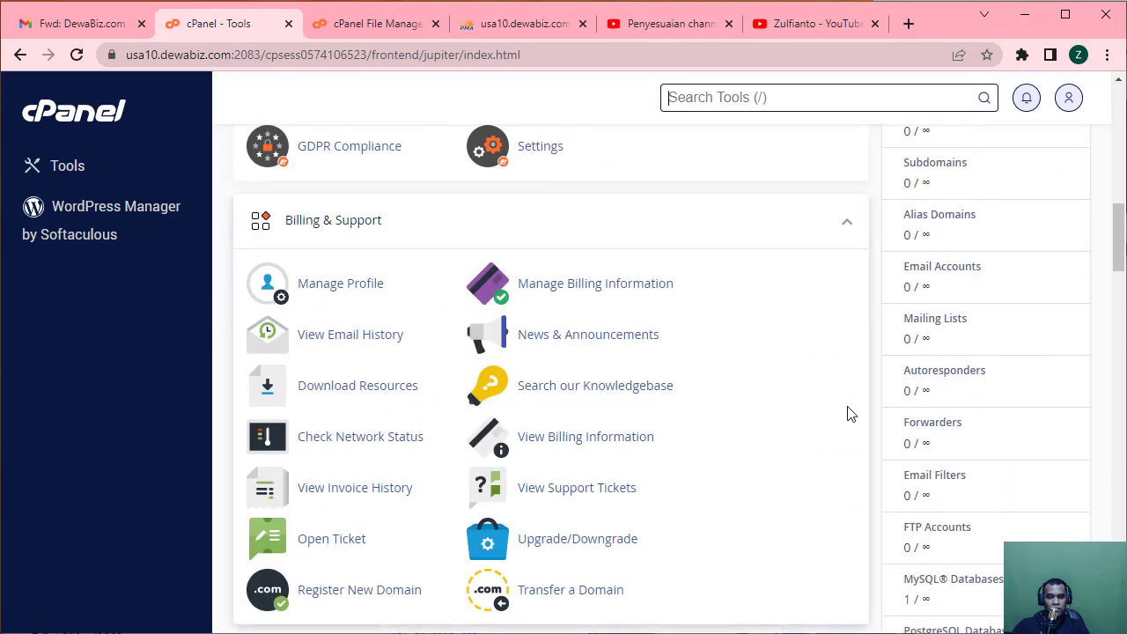
scroll(851, 414, "down", 10)
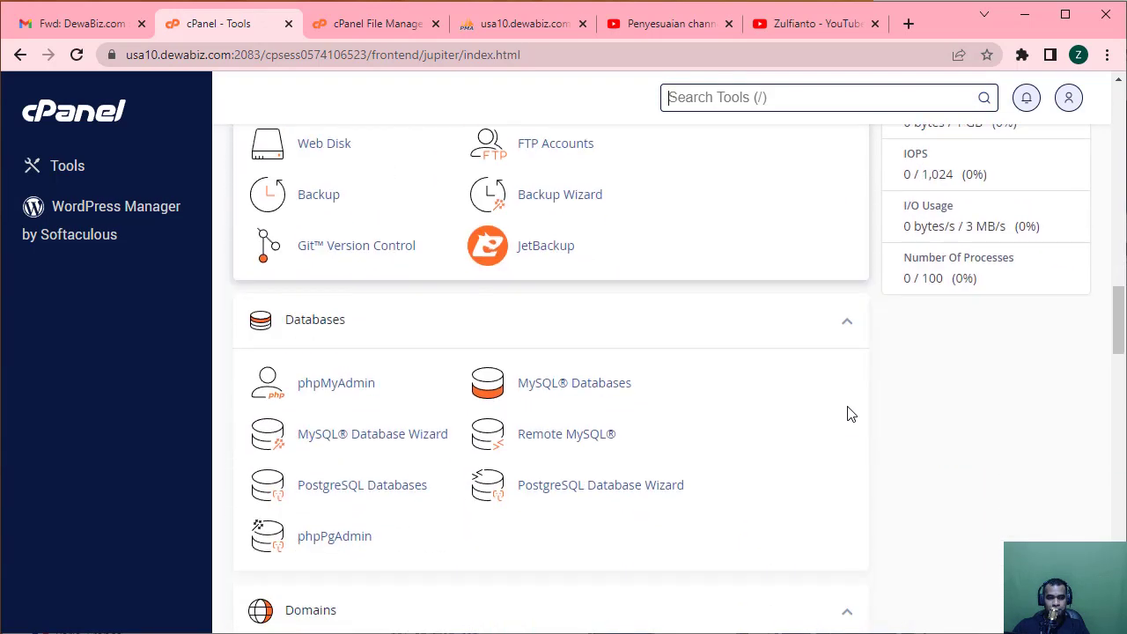
scroll(851, 413, "down", 4)
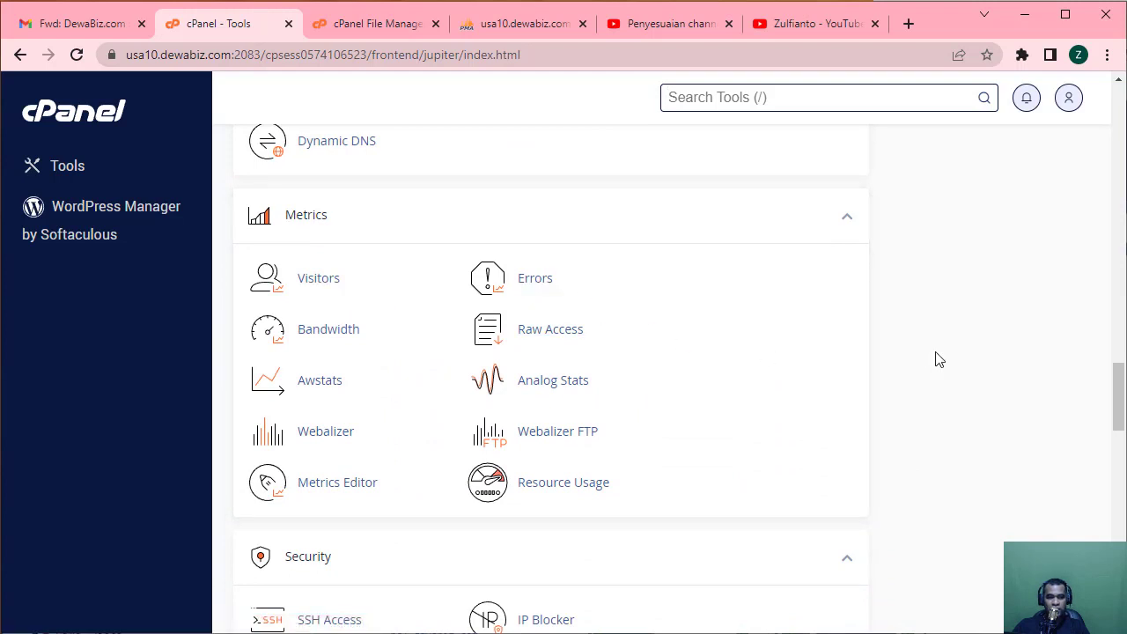
scroll(938, 359, "down", 1)
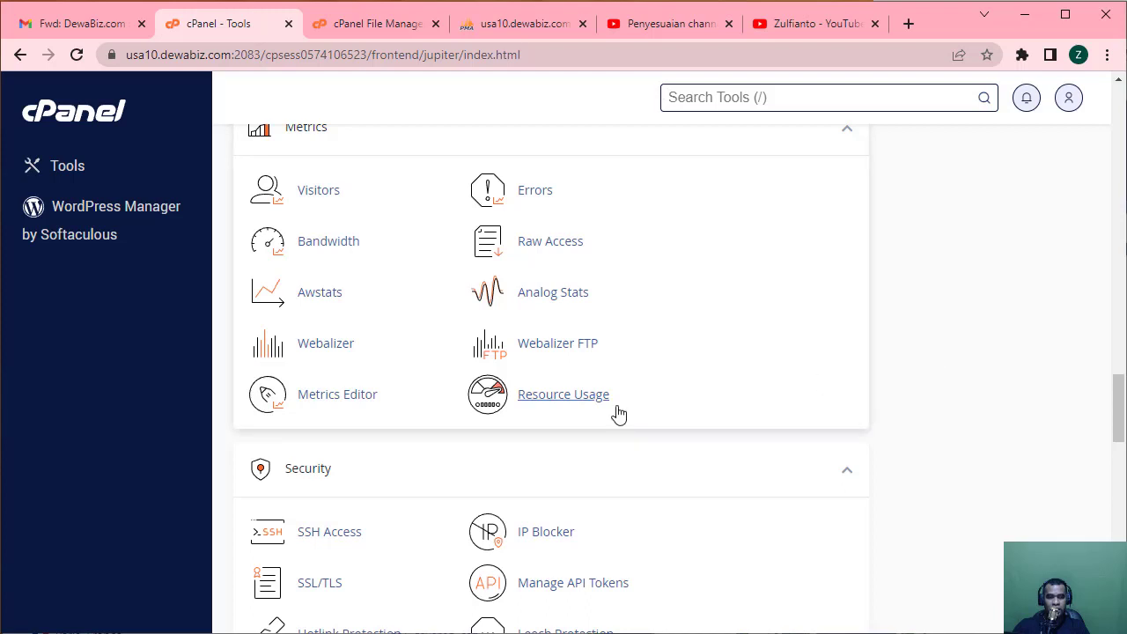
left_click(581, 402)
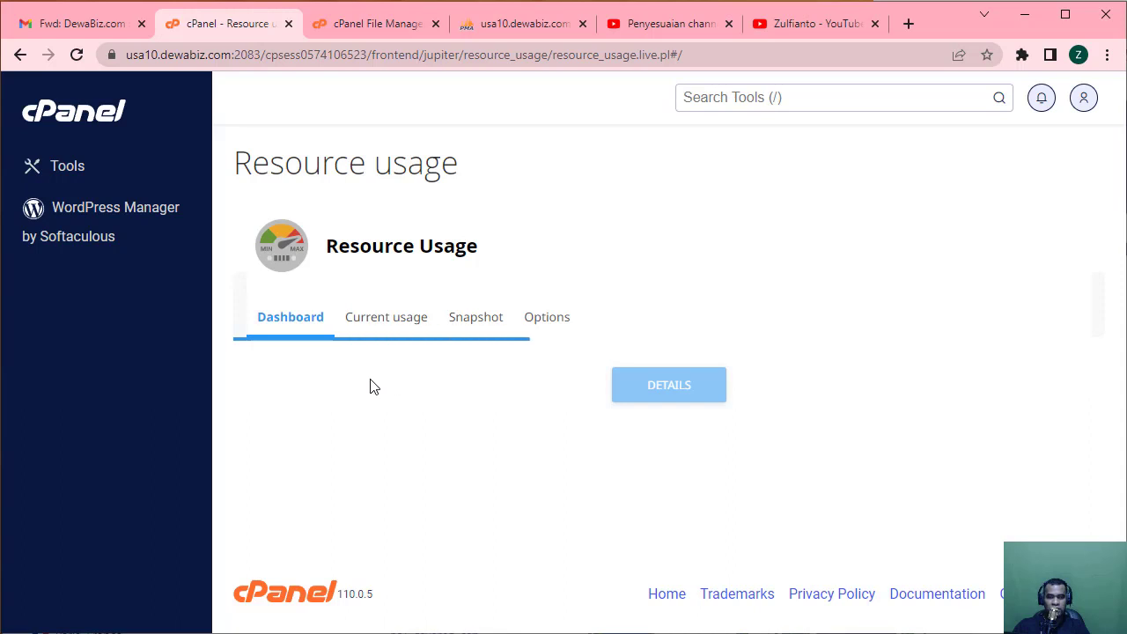
Read the Resource Usage dashboard's no-issues-in-24-hours status, then return to Tools.
scroll(602, 392, "down", 2)
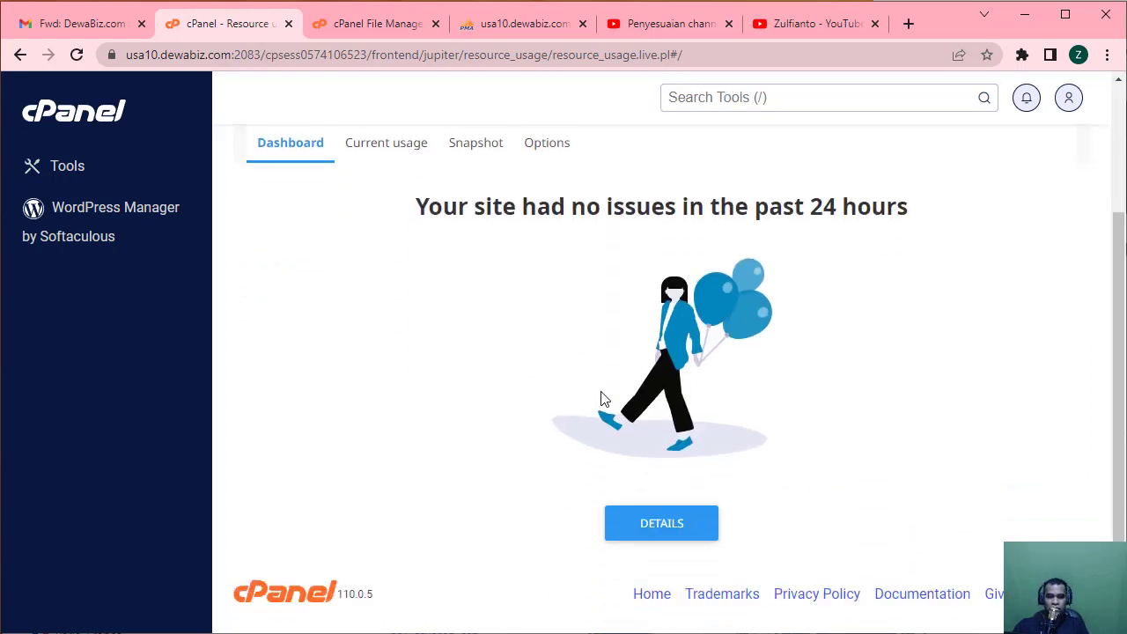
scroll(602, 398, "up", 2)
scroll(742, 431, "down", 2)
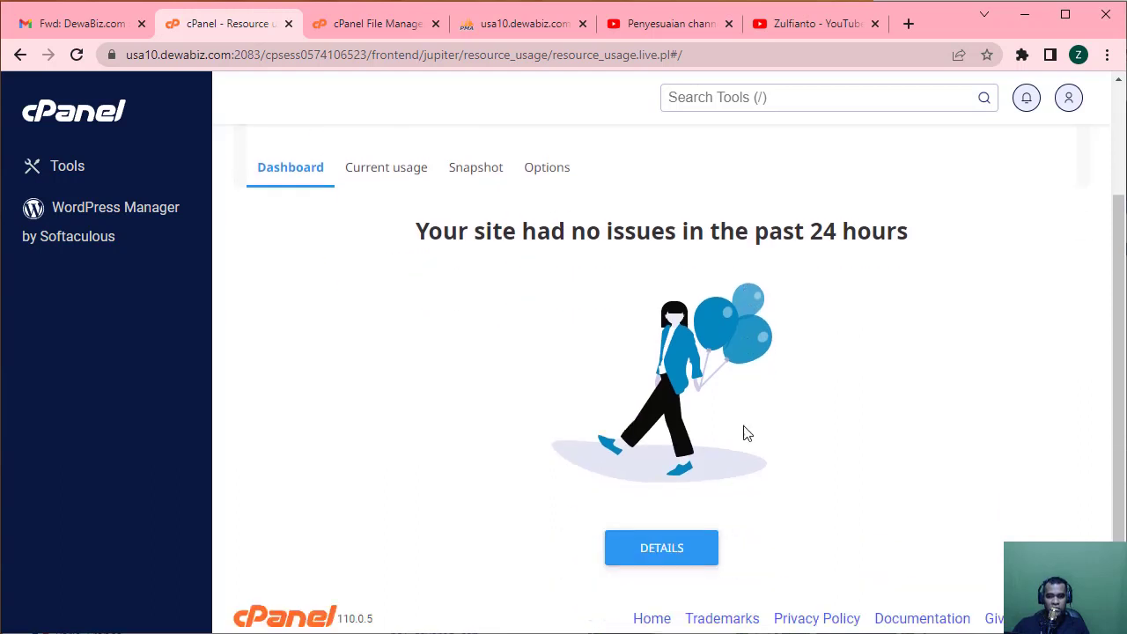
scroll(743, 433, "up", 2)
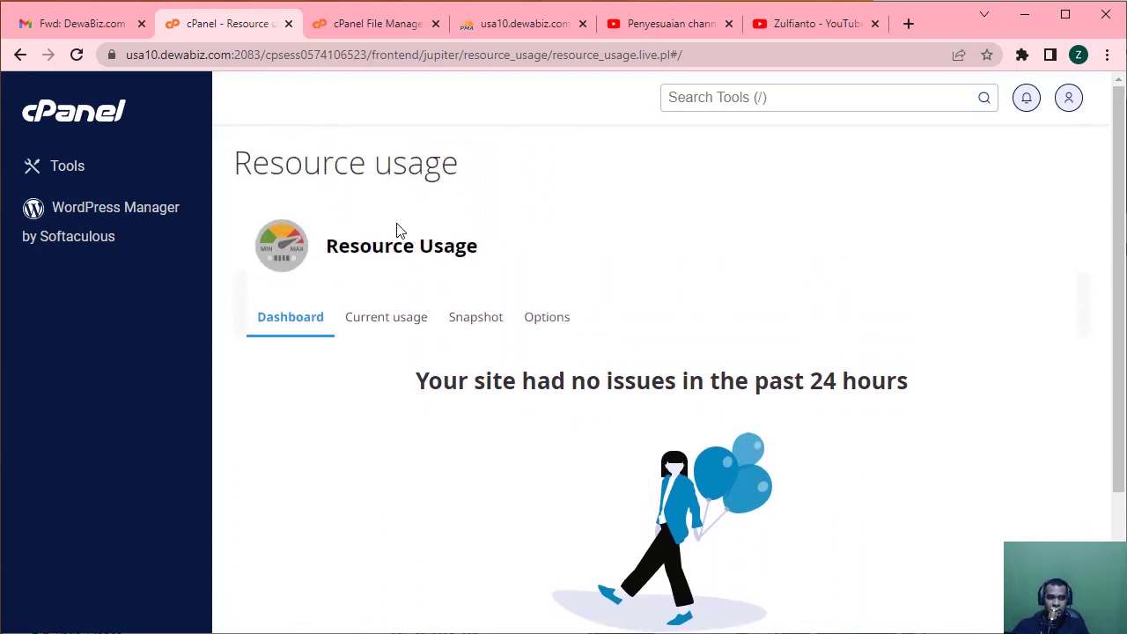
left_click(94, 112)
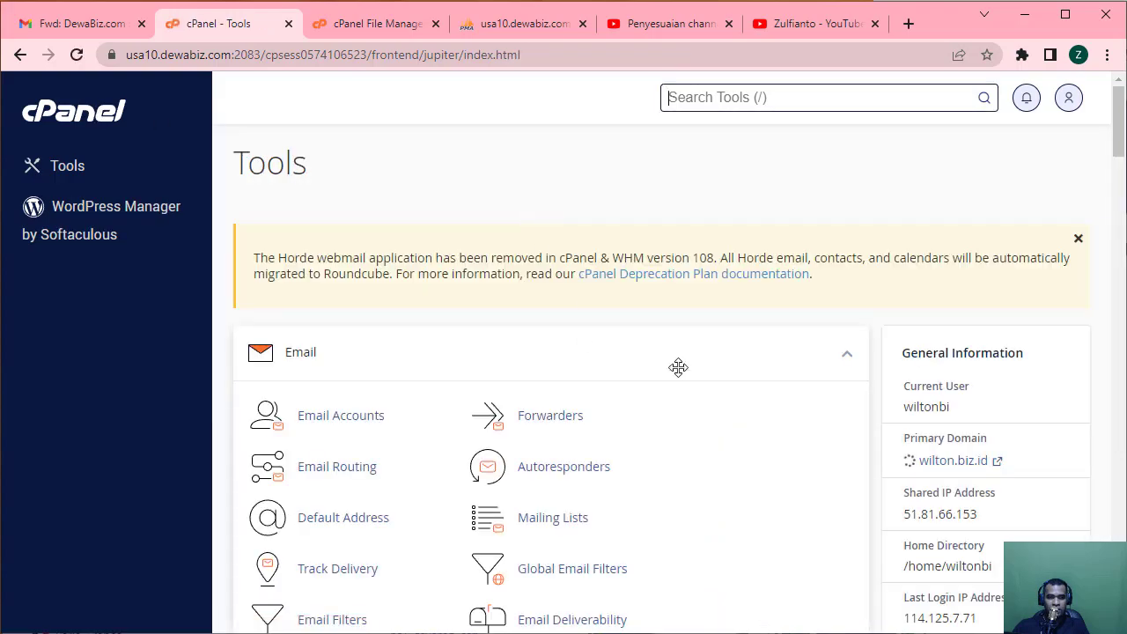
Scroll down to the Security section and open SSH Access.
scroll(745, 417, "down", 15)
scroll(745, 419, "down", 6)
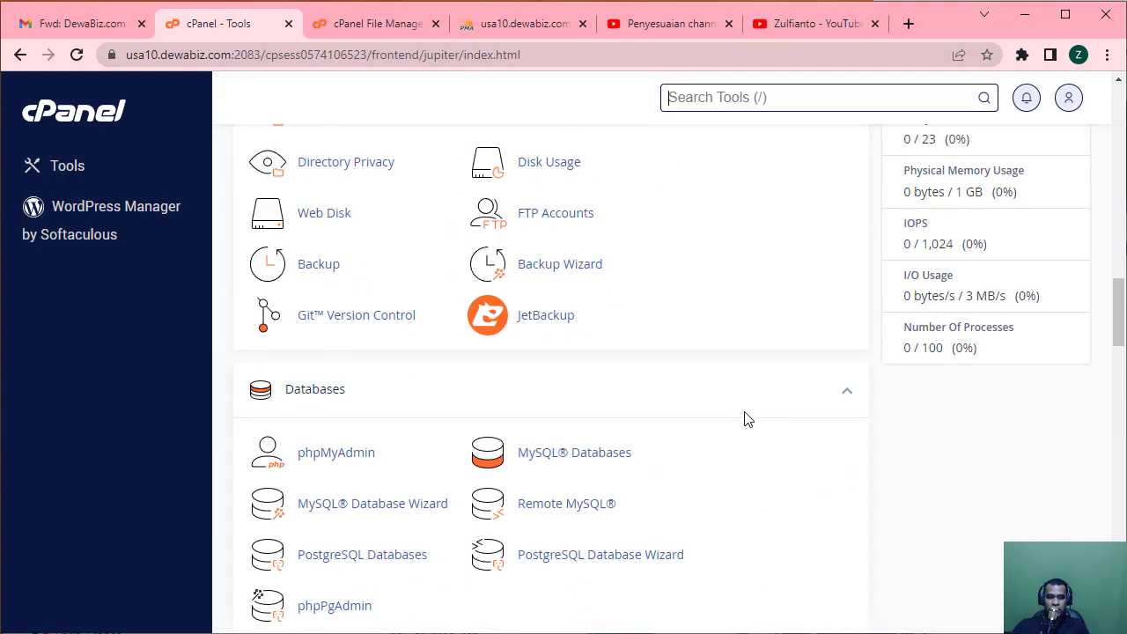
scroll(745, 411, "down", 3)
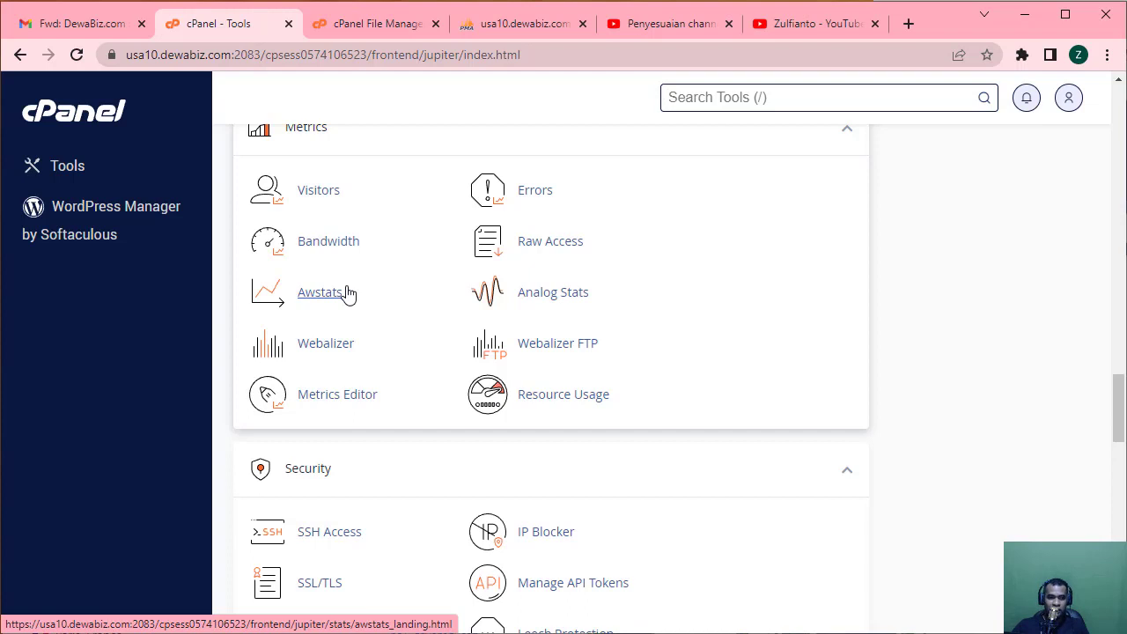
scroll(438, 332, "down", 3)
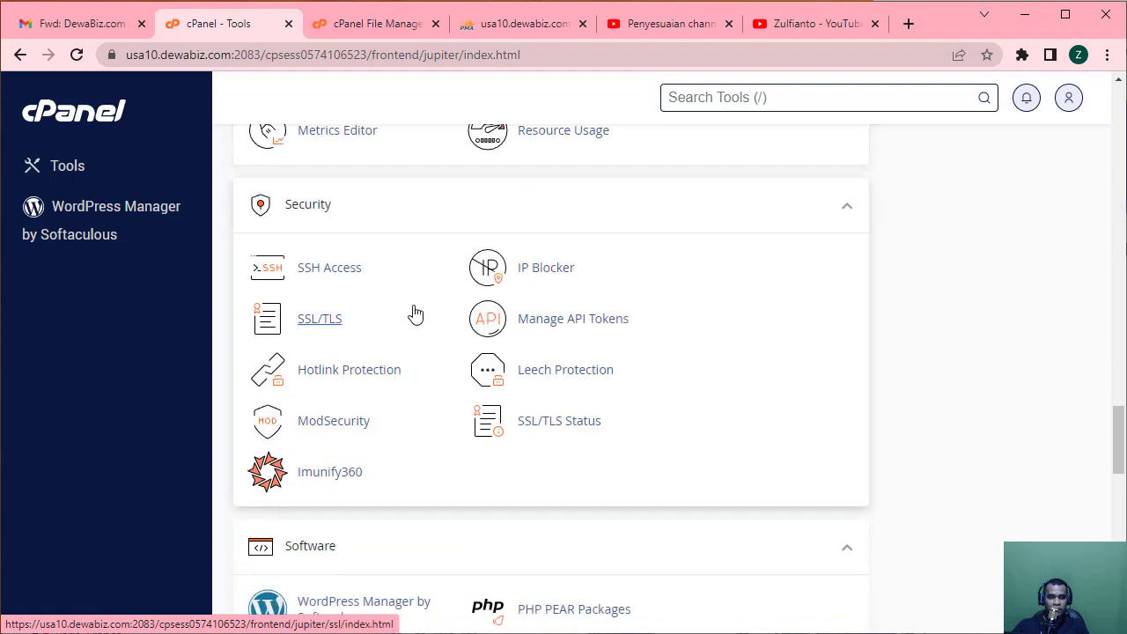
left_click(344, 268)
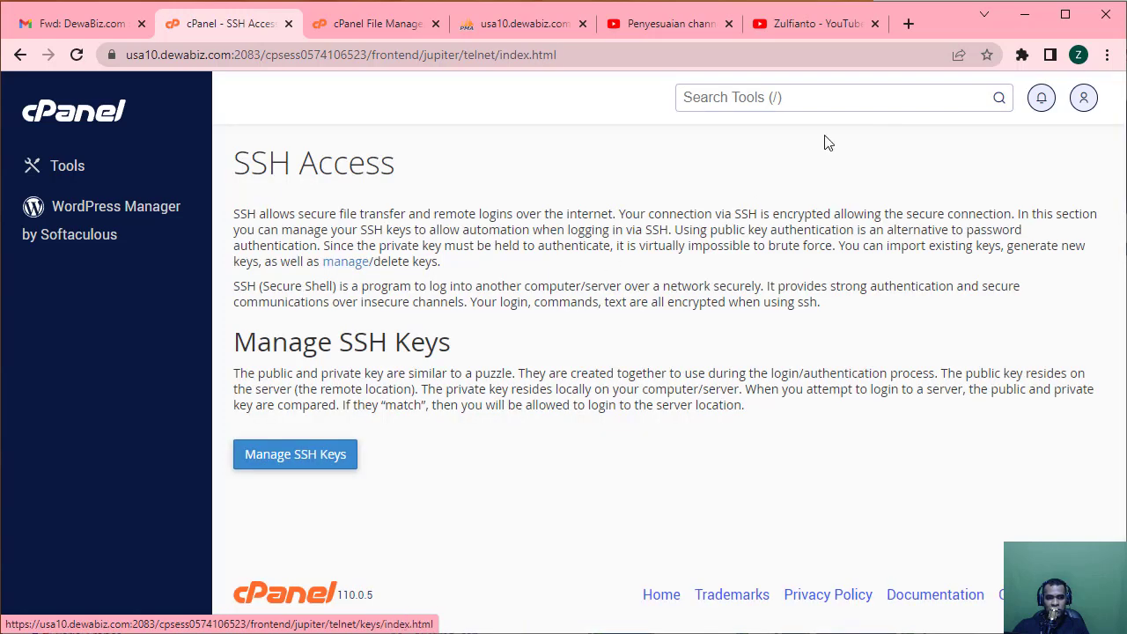
Open Manage SSH Keys and check that no public or private keys are listed.
left_click(790, 98)
left_click(295, 458)
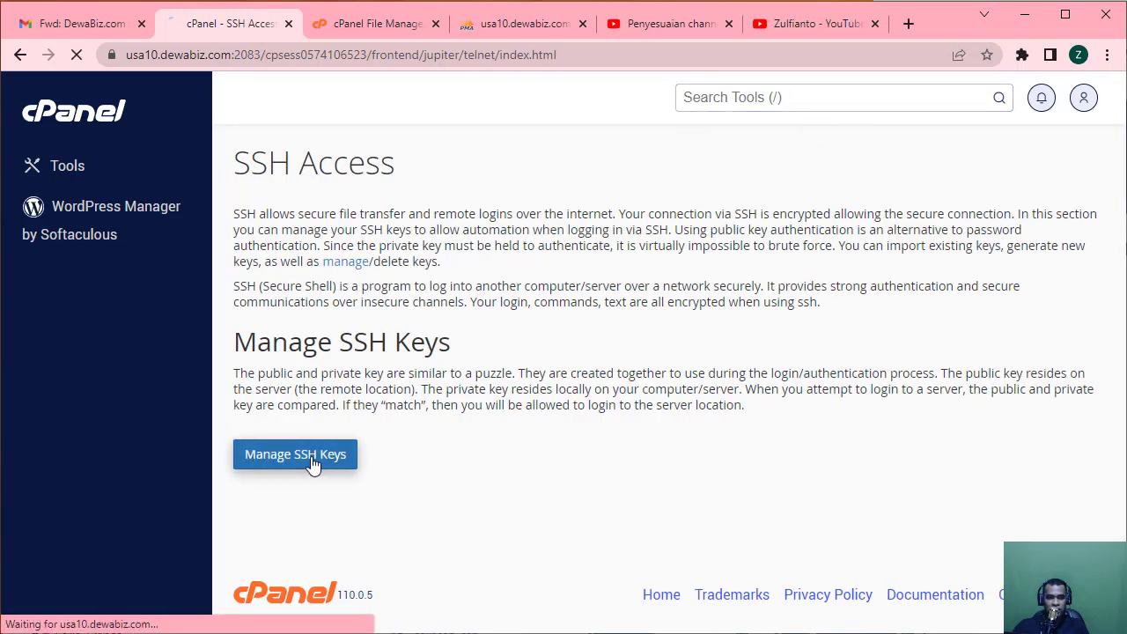
scroll(579, 440, "down", 3)
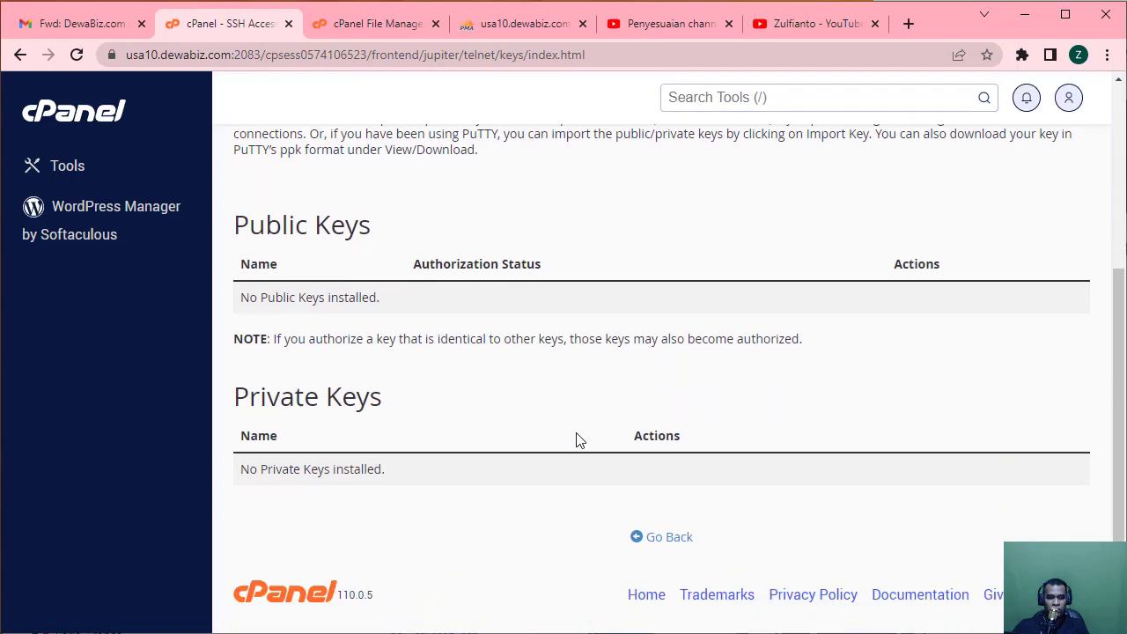
scroll(579, 440, "up", 3)
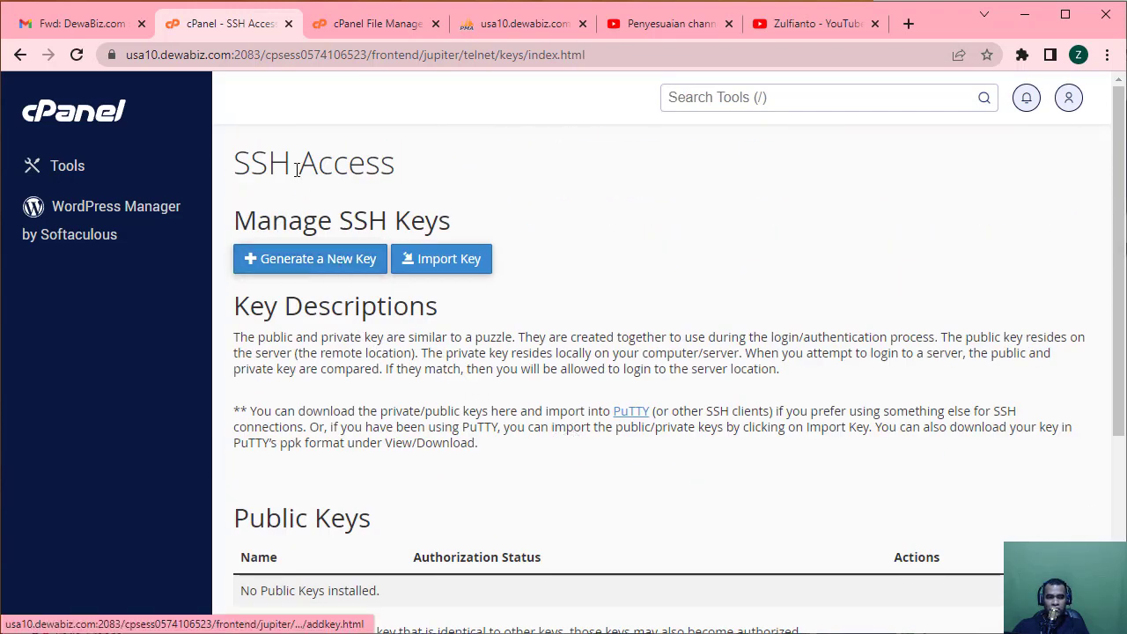
Search the tools for 'termina', dismiss the results, and return to the Tools home.
left_click(727, 96)
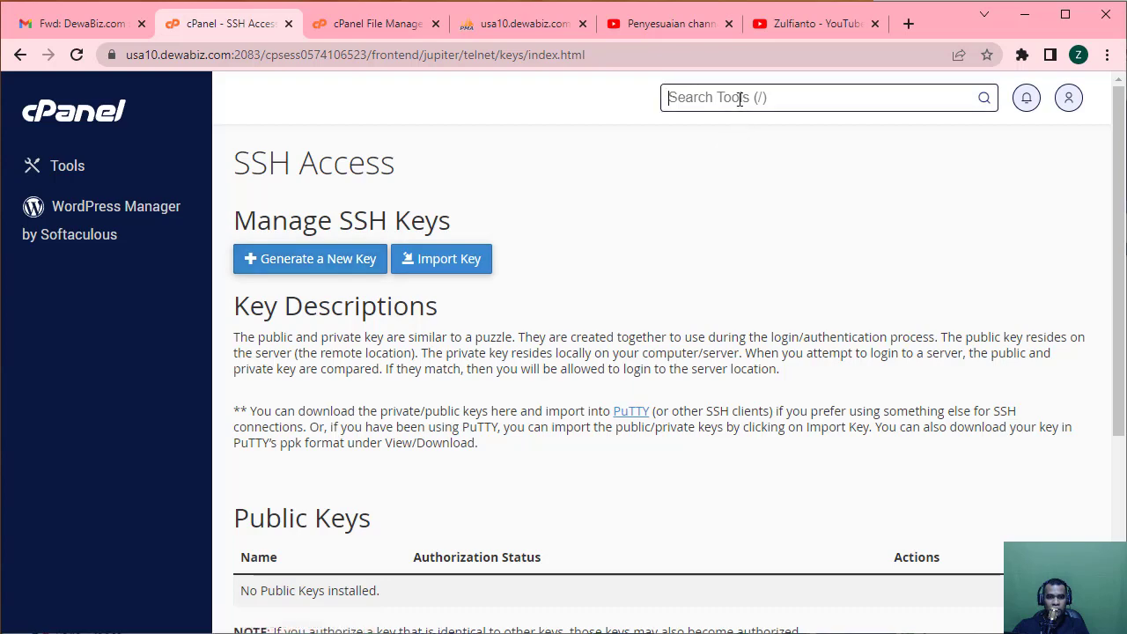
type("termina")
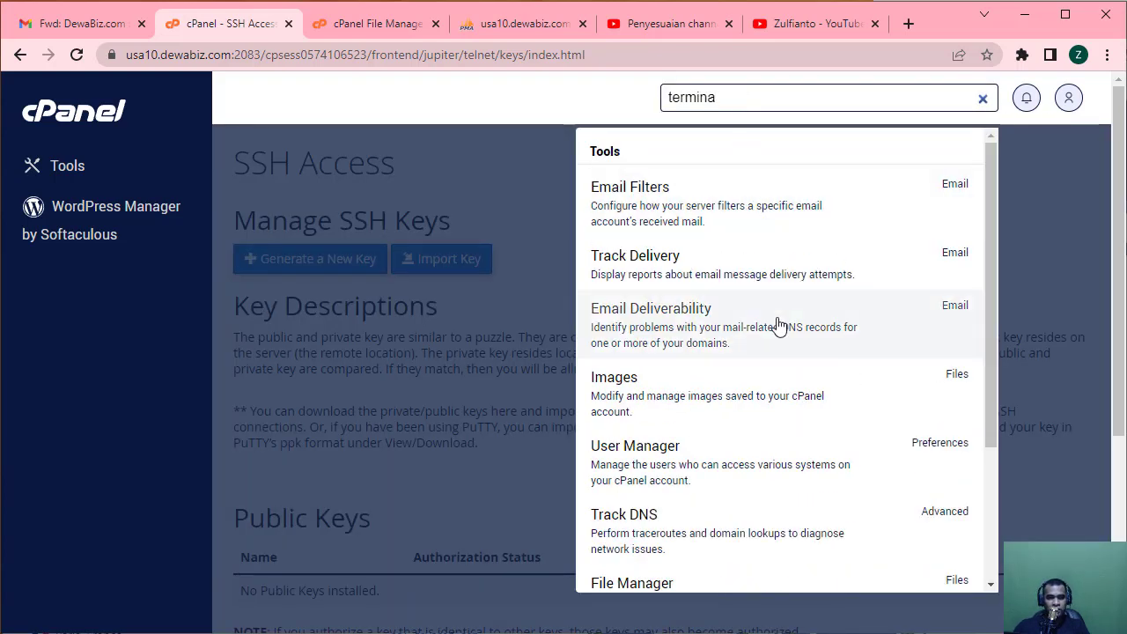
scroll(795, 414, "down", 3)
scroll(793, 440, "up", 3)
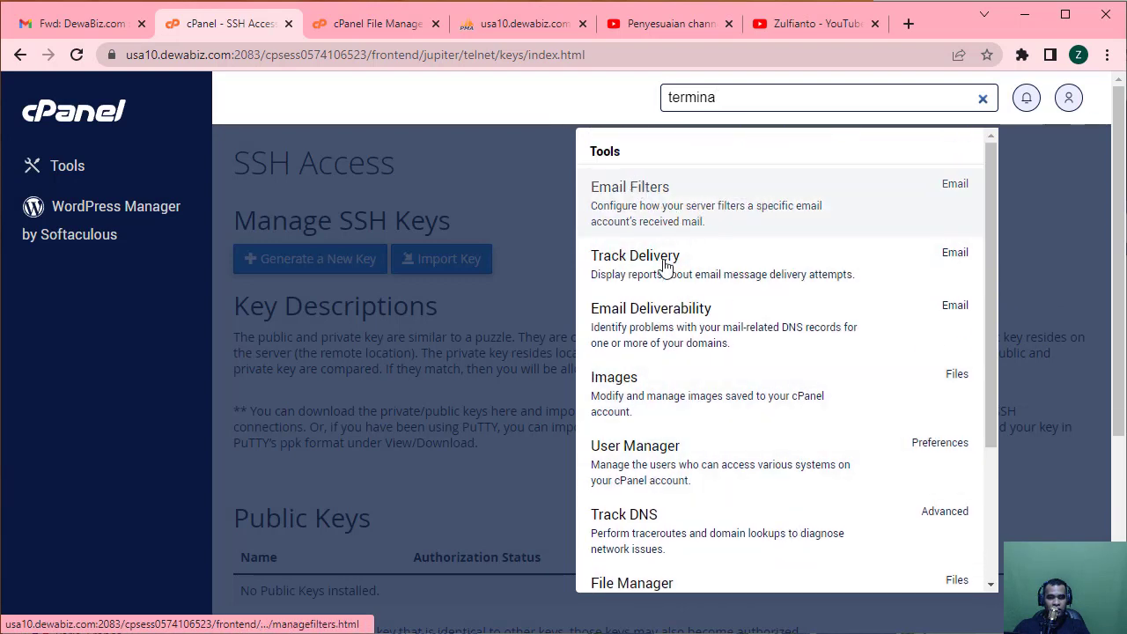
scroll(694, 531, "down", 3)
scroll(693, 531, "up", 3)
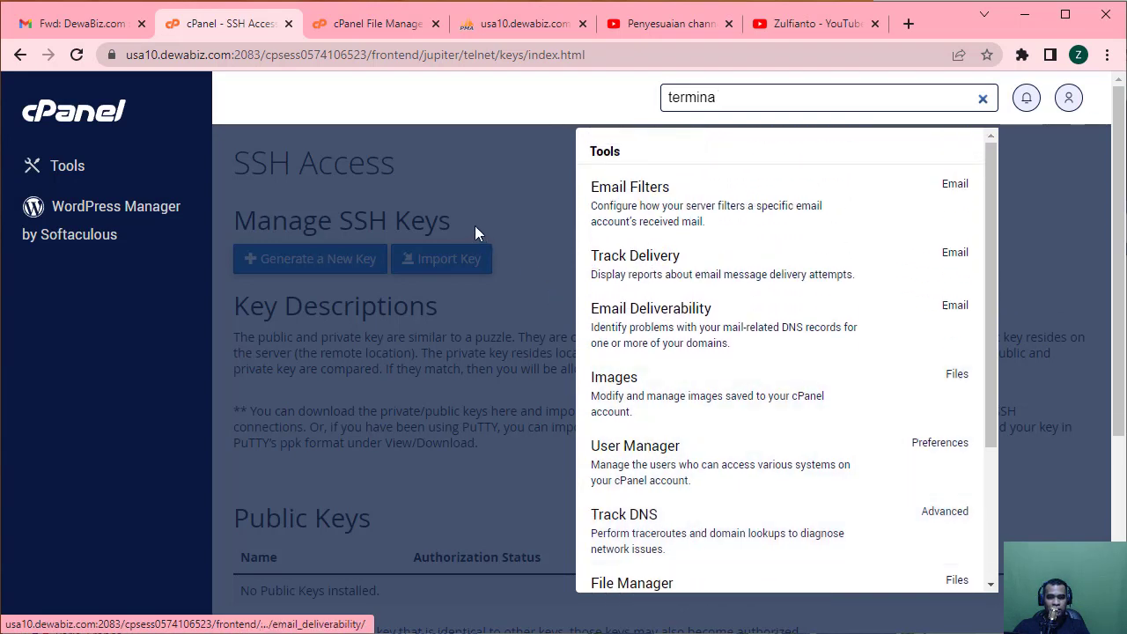
left_click(474, 207)
left_click(95, 115)
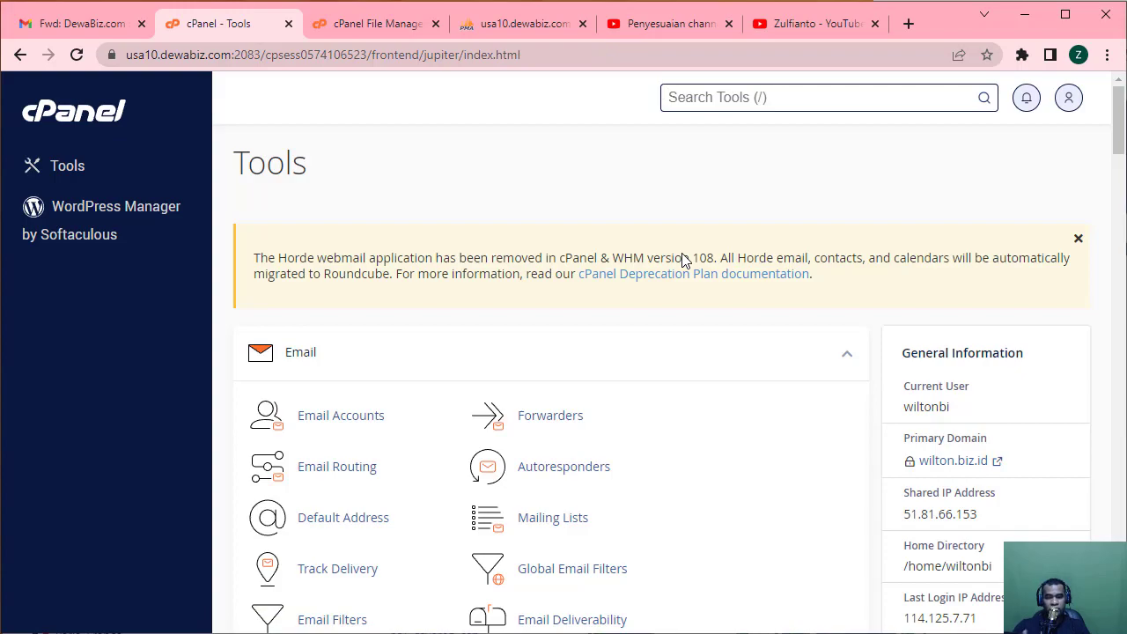
Scroll down to the Metrics and Security groups, then switch to the Xshell 7 window.
scroll(699, 329, "down", 20)
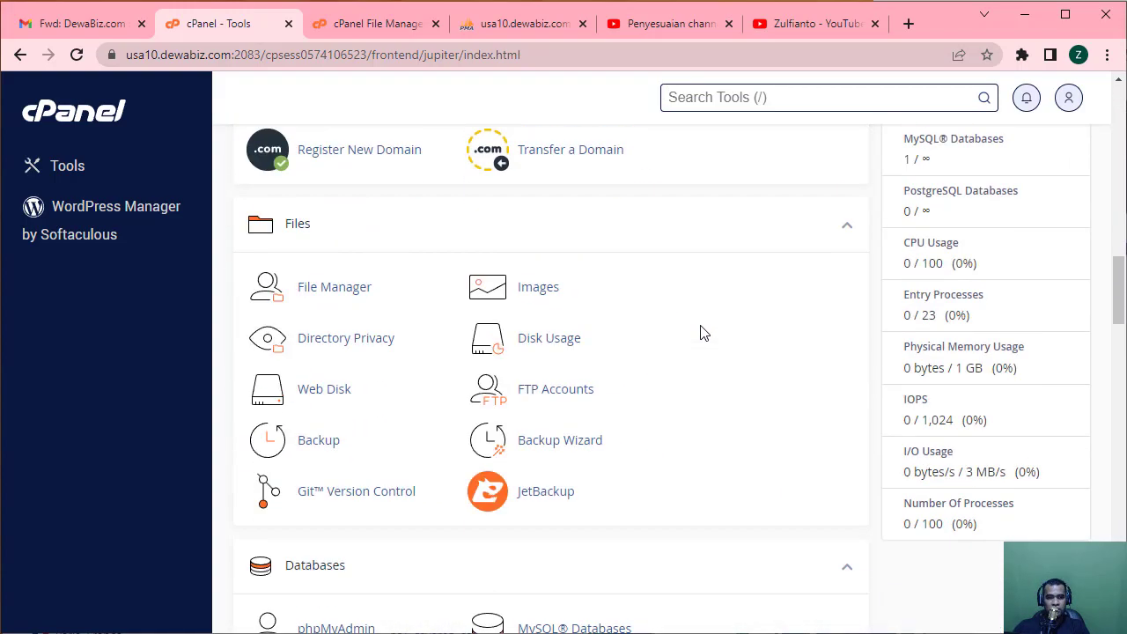
scroll(701, 331, "down", 5)
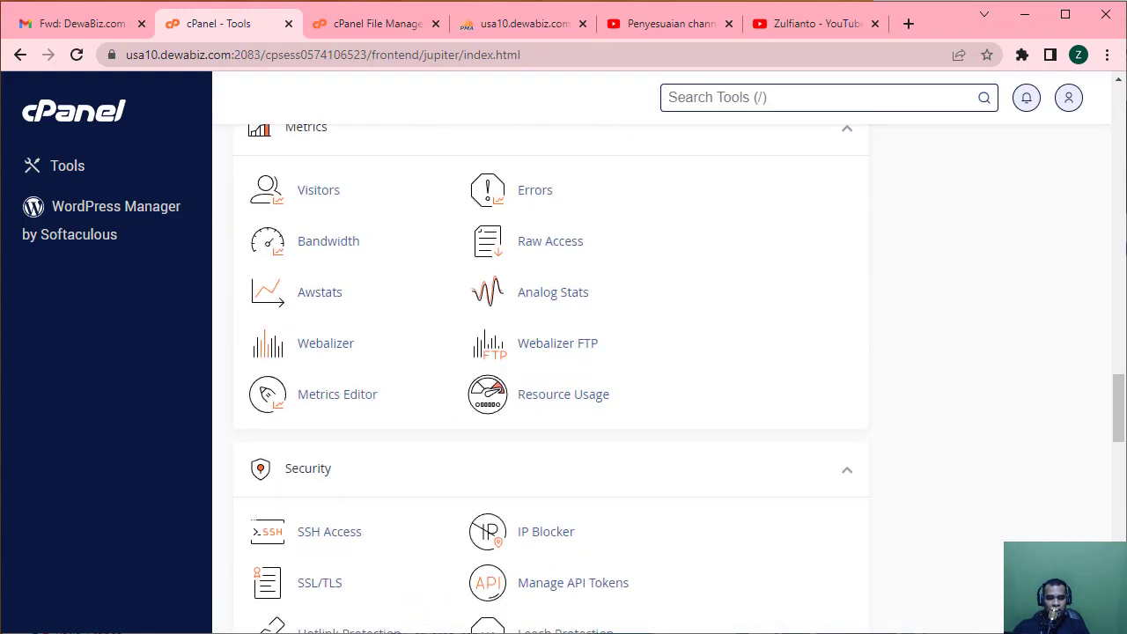
key("alt+Tab")
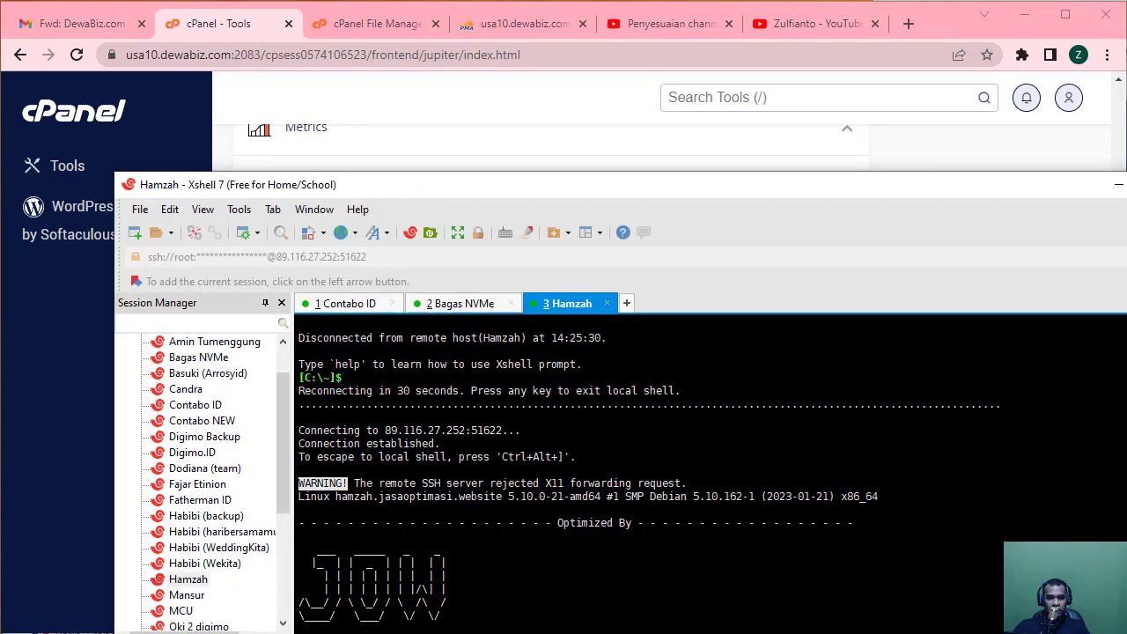
Run htop in the Xshell session, quit it with q, and minimize Xshell to reveal cPanel.
left_click_drag(682, 189, 614, 14)
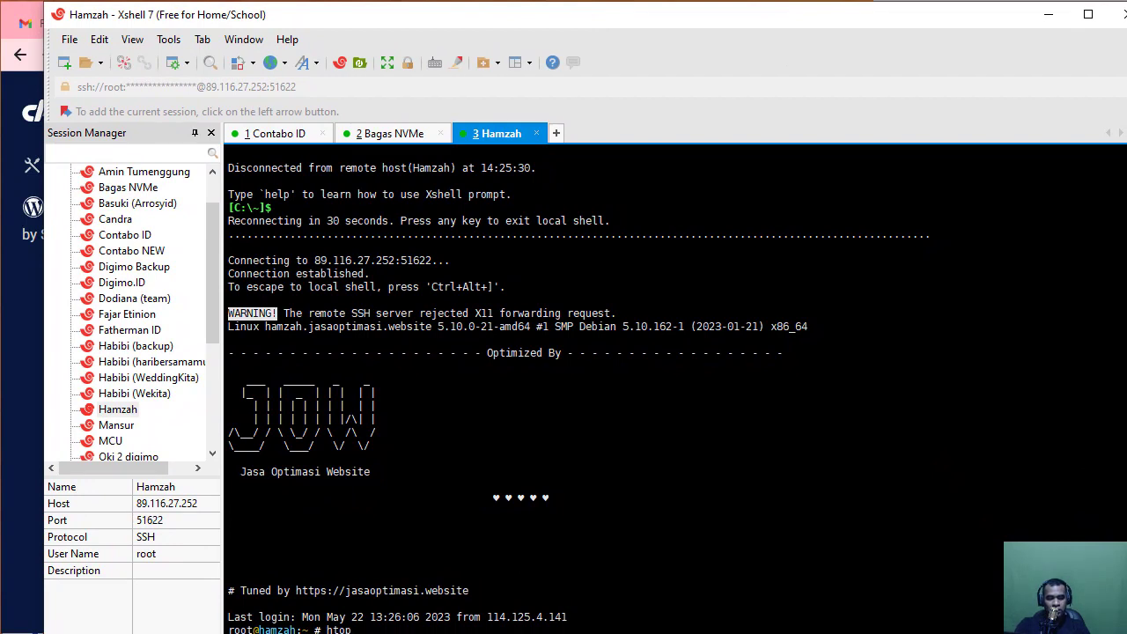
key("Return")
key("Return")
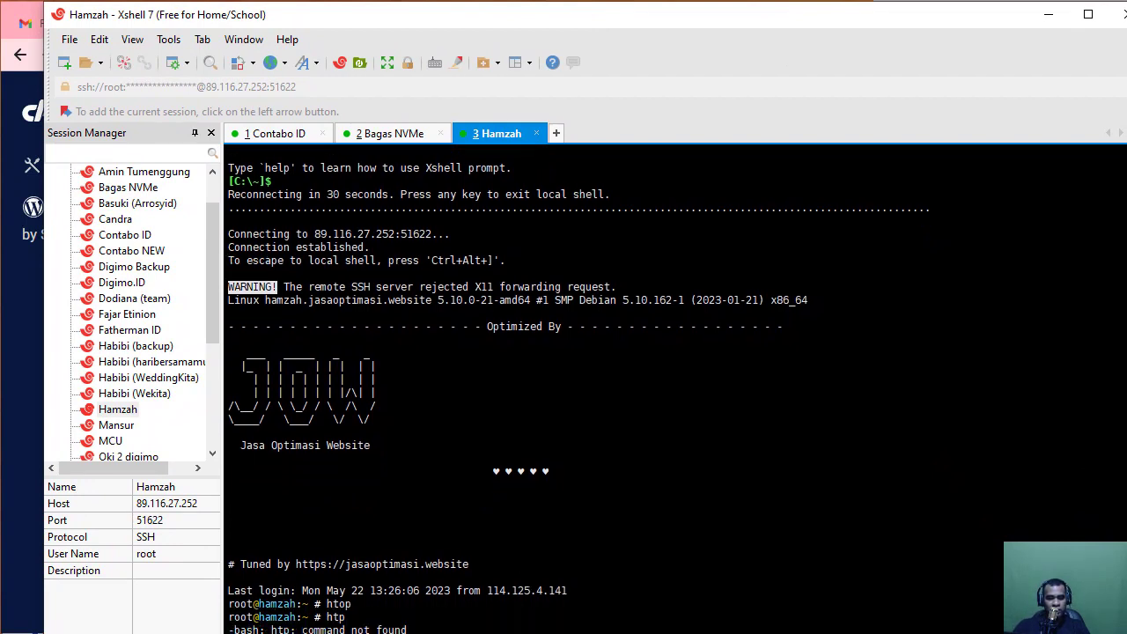
key("Return")
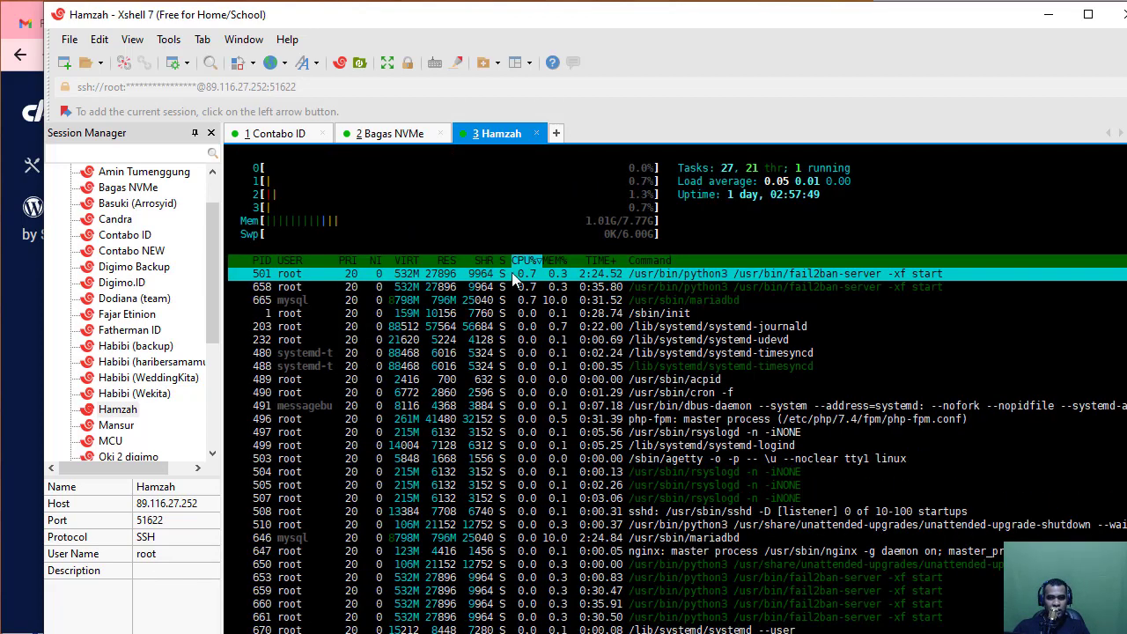
key("q")
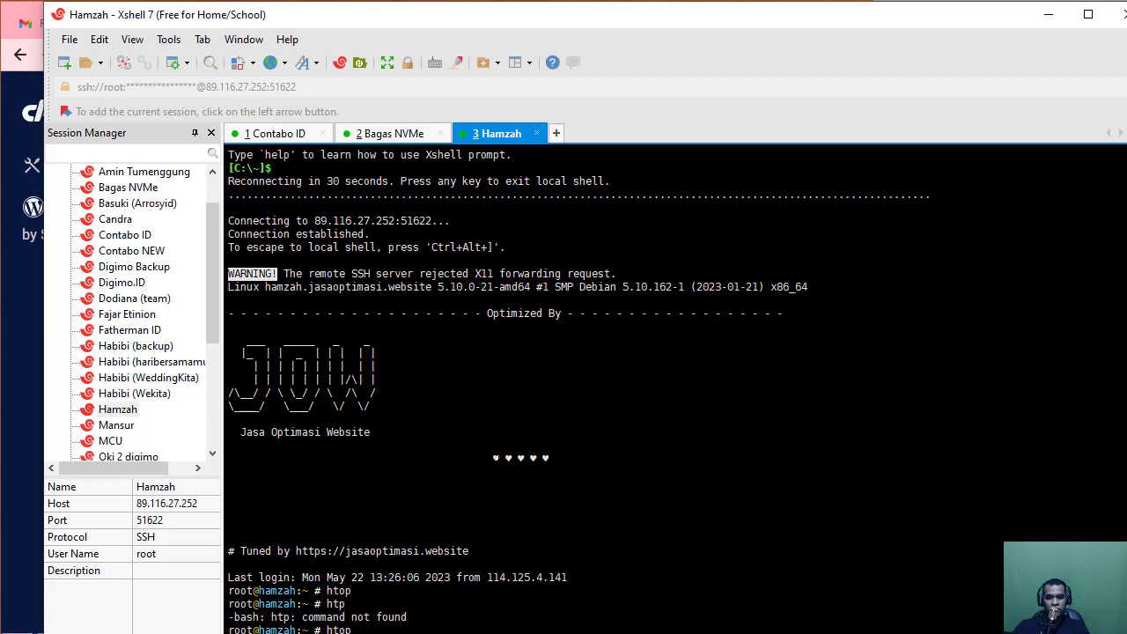
left_click(1047, 14)
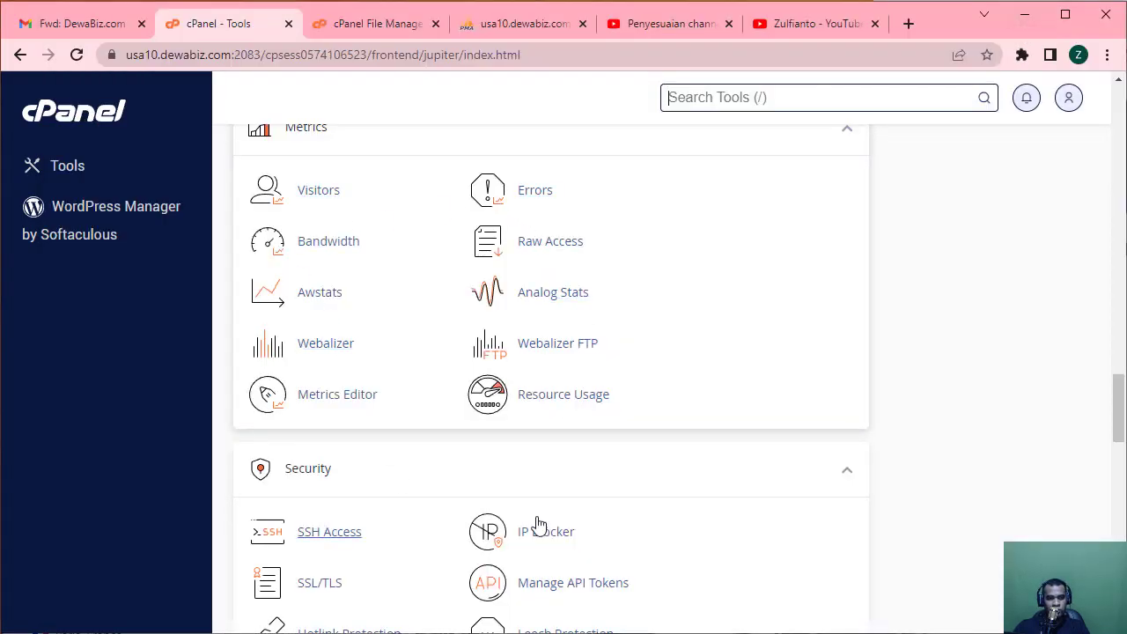
Confirm ModSecurity is enabled for all domains and On for wilton.biz.id, then return to Tools.
scroll(622, 525, "down", 3)
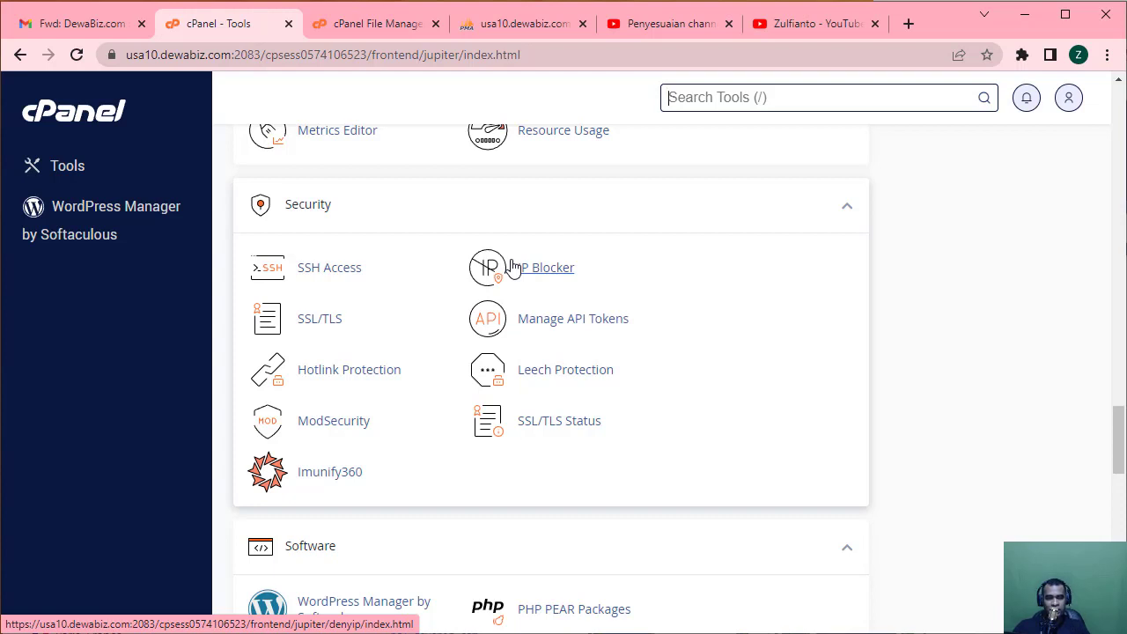
left_click(329, 426)
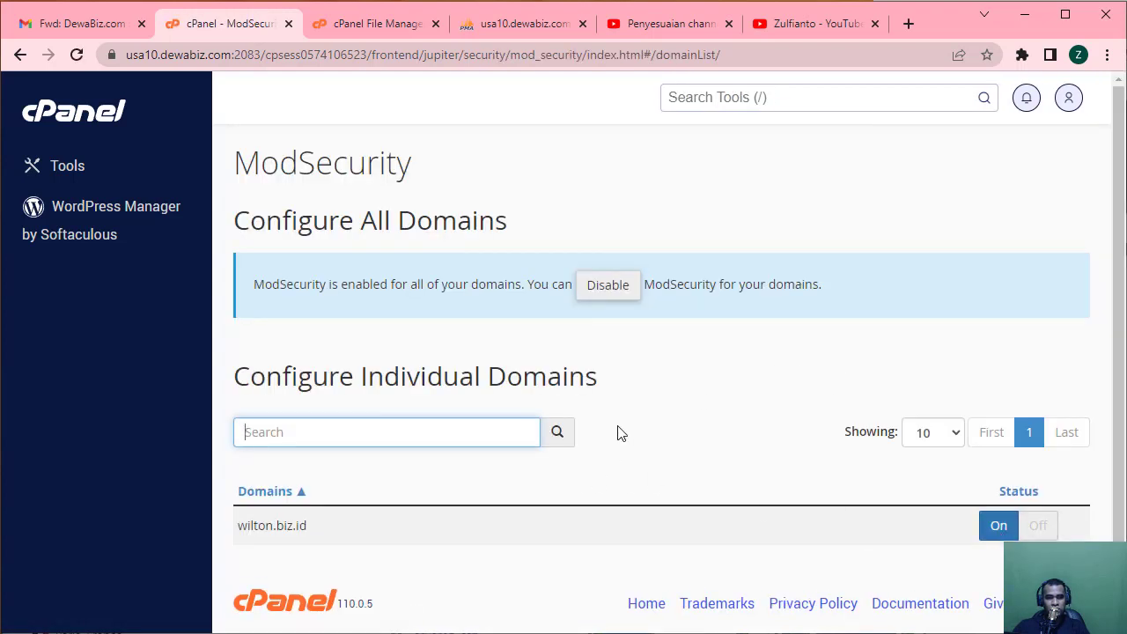
left_click(89, 117)
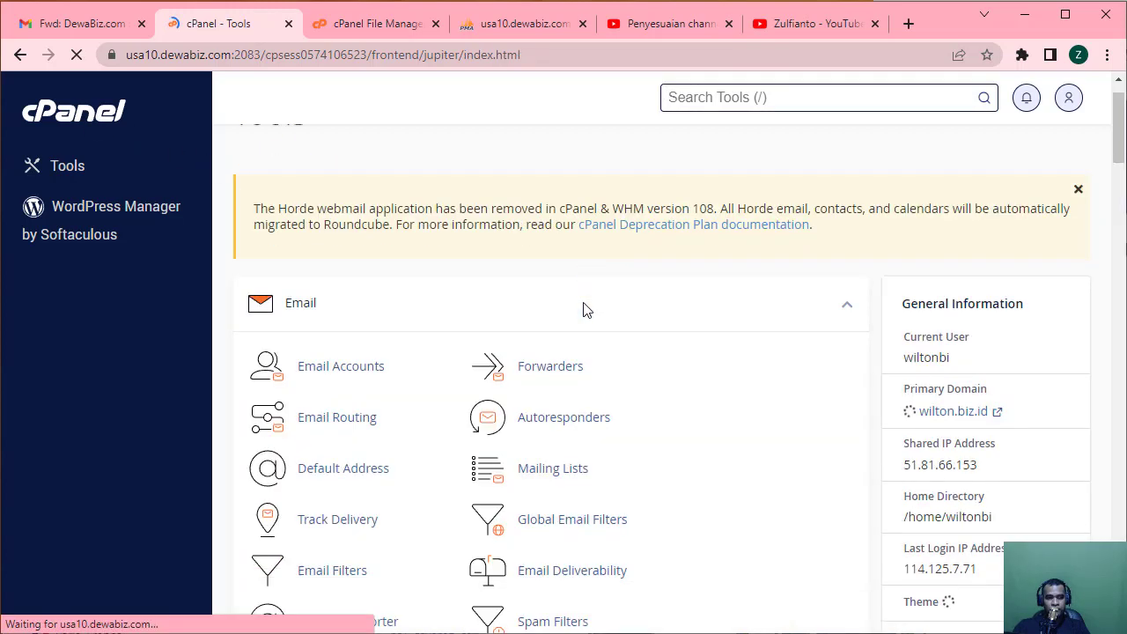
scroll(584, 309, "down", 10)
scroll(584, 308, "down", 15)
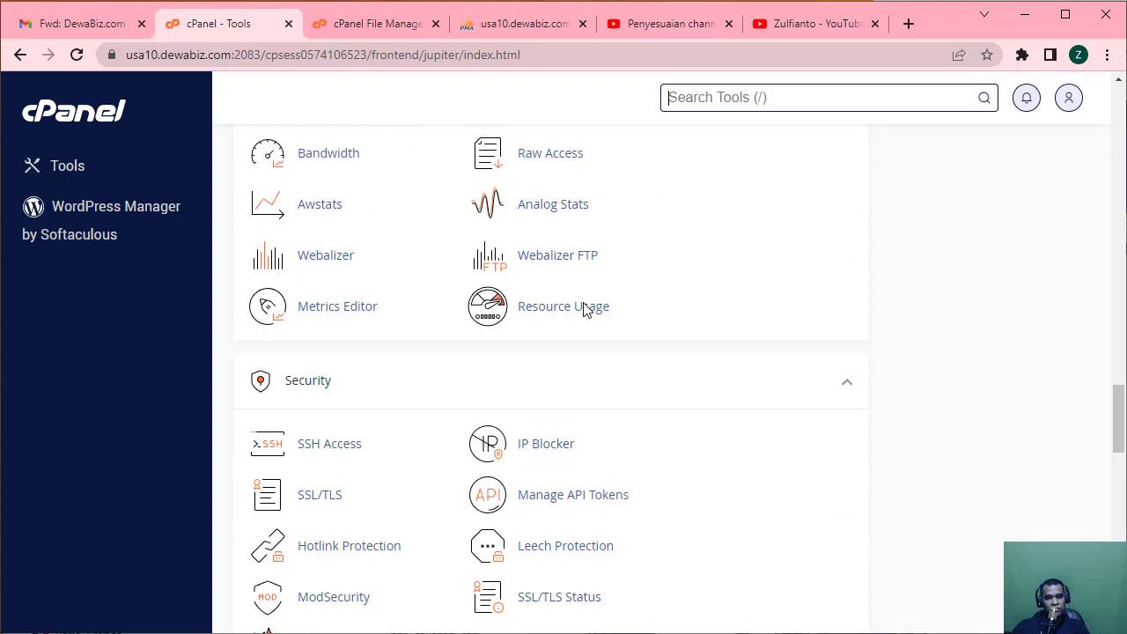
scroll(583, 308, "down", 5)
scroll(583, 308, "down", 10)
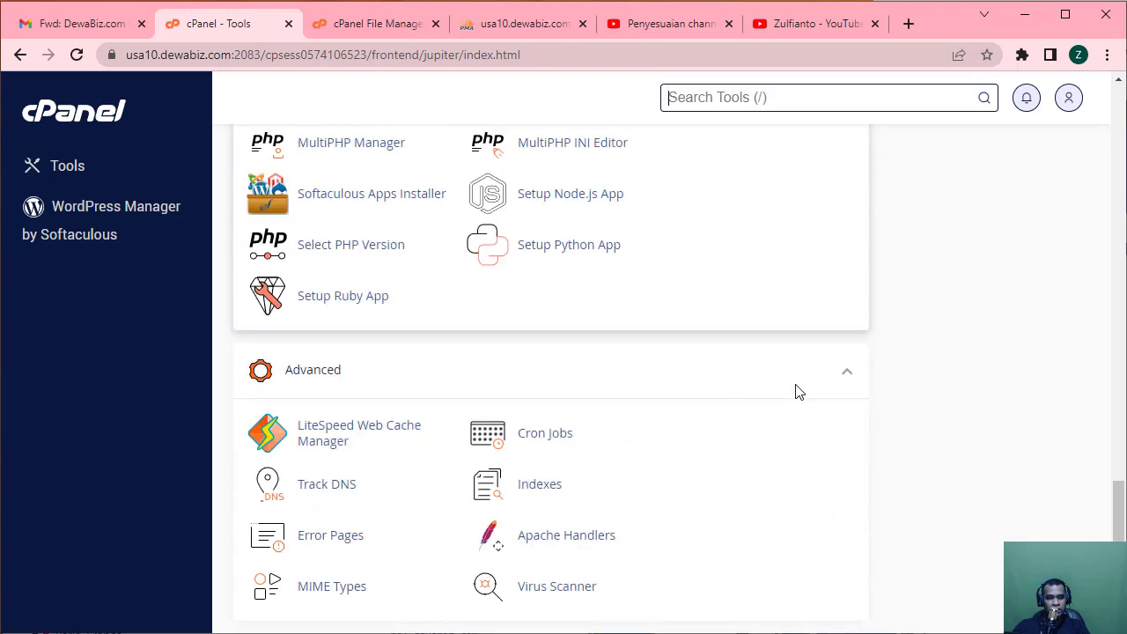
scroll(1001, 382, "up", 7)
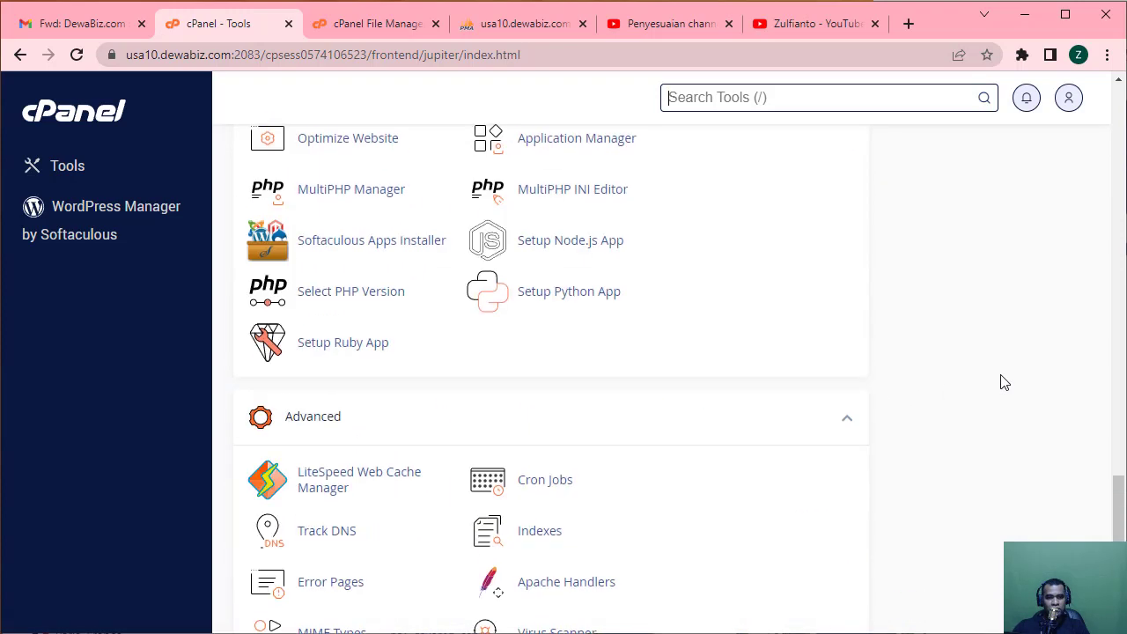
scroll(1003, 382, "up", 3)
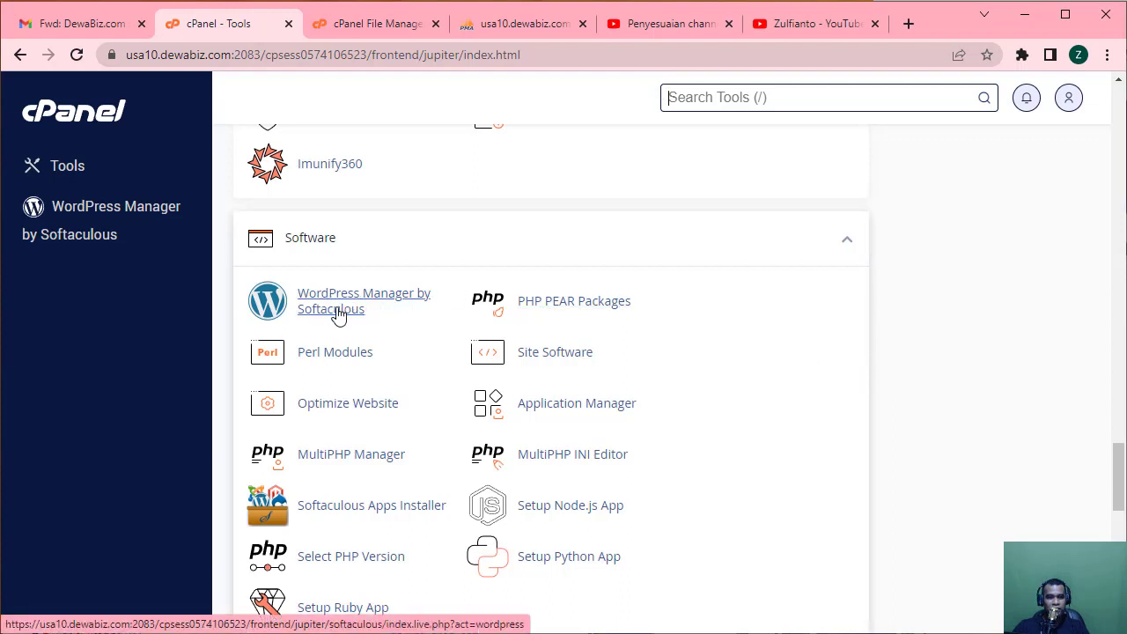
scroll(563, 332, "down", 2)
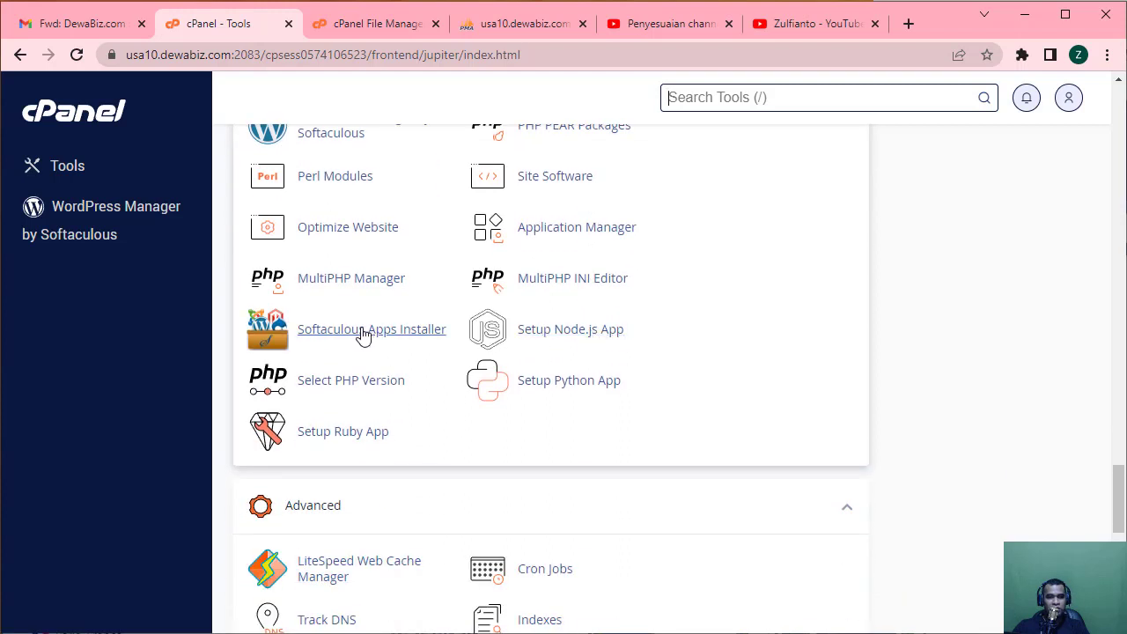
scroll(702, 374, "up", 2)
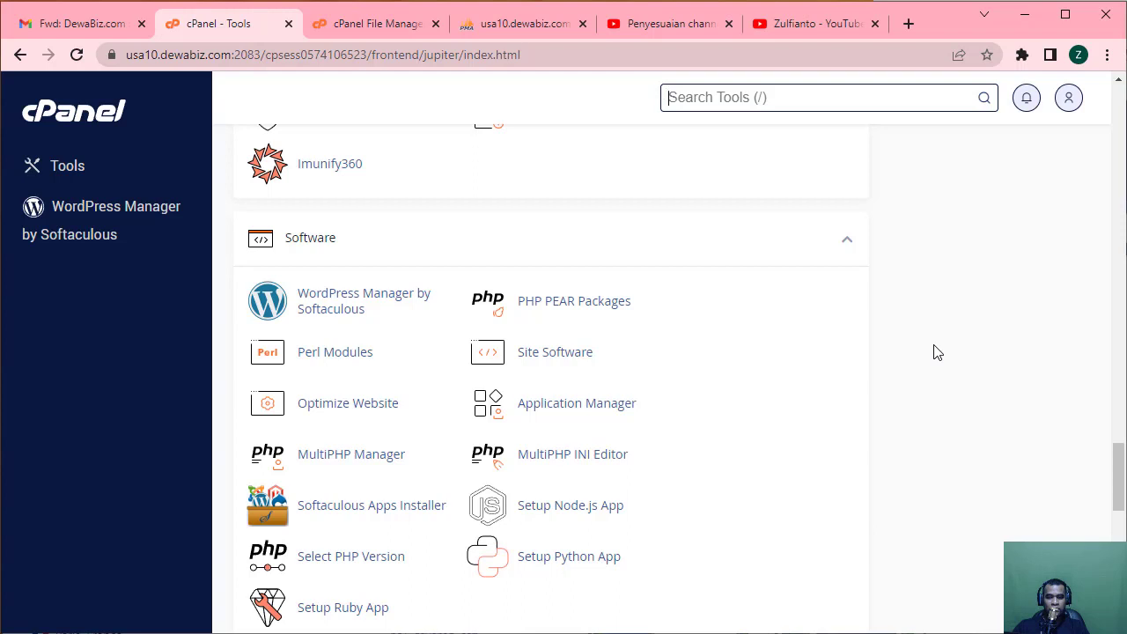
scroll(938, 353, "down", 1)
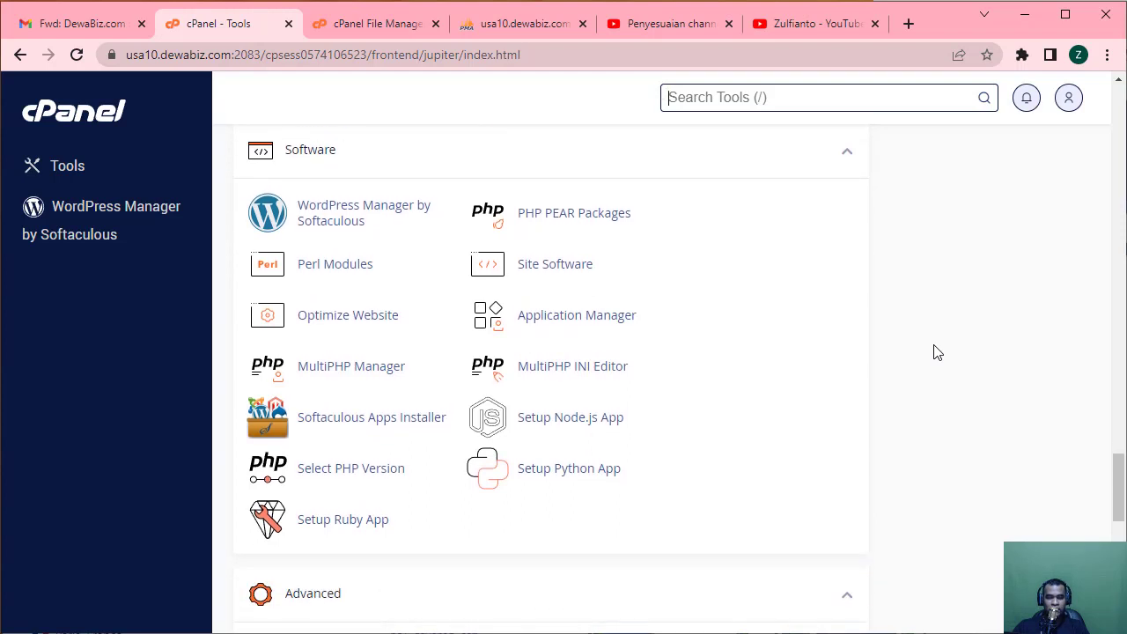
key("/")
Verify PHP Selector lists wilton.biz.id on ea-php74 (PHP 7.4) under cPanel Multi PHP Manager.
left_click(397, 469)
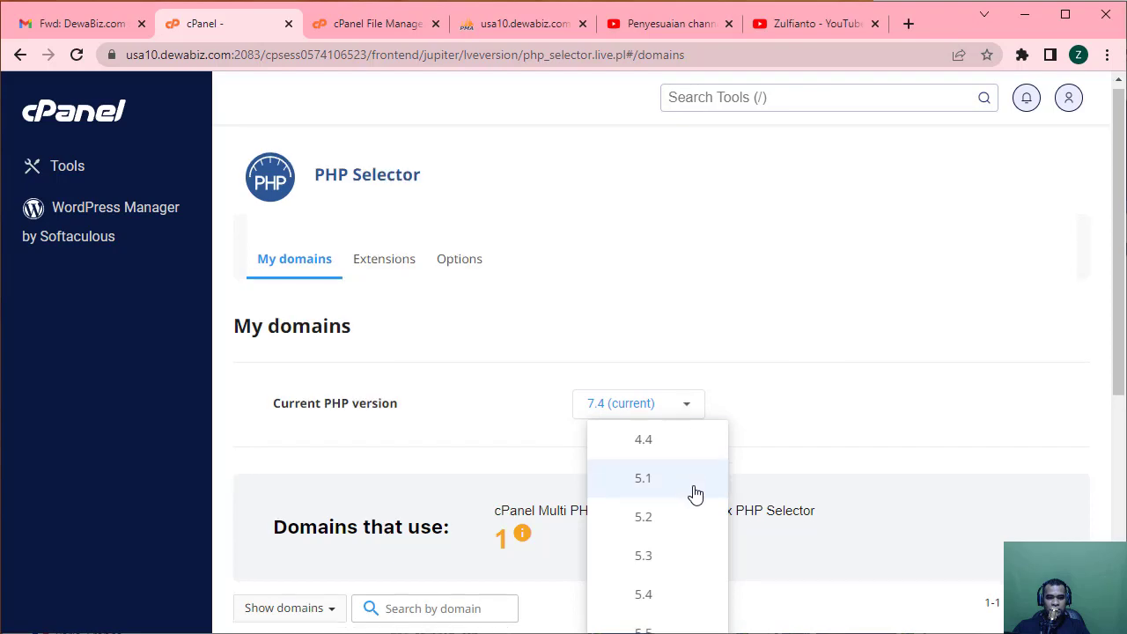
scroll(700, 491, "down", 5)
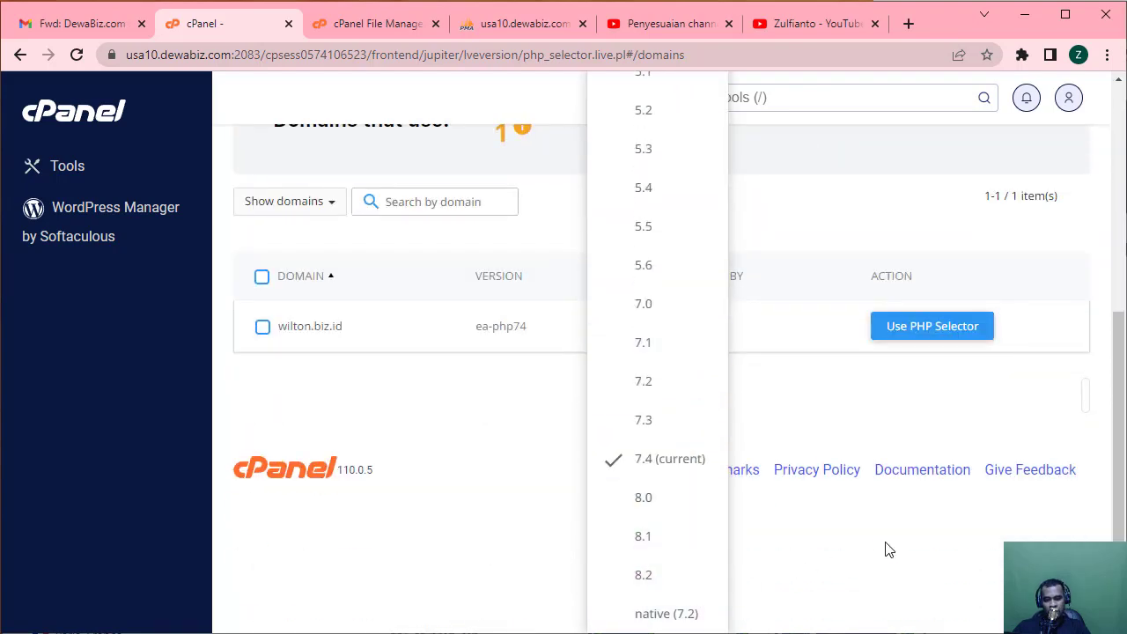
scroll(887, 548, "up", 2)
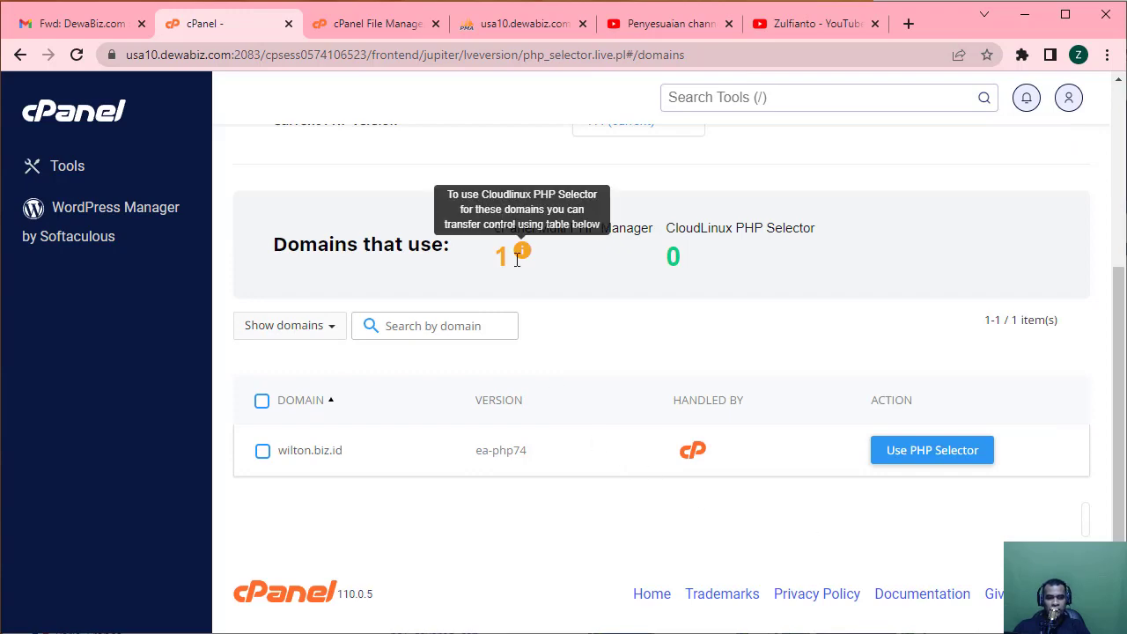
scroll(818, 396, "up", 3)
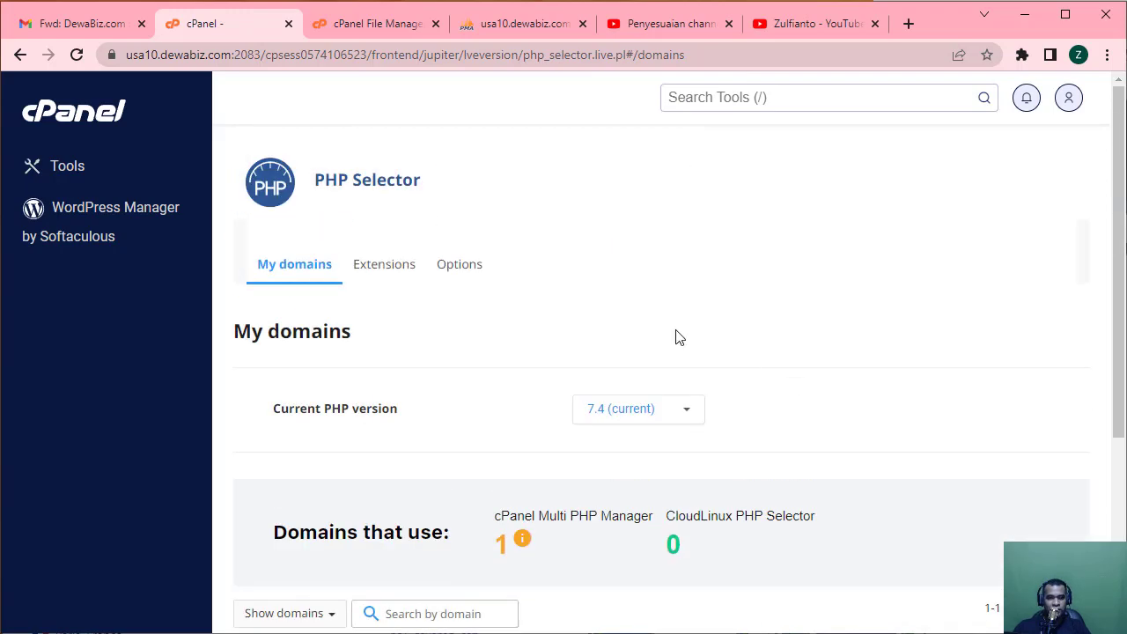
scroll(588, 422, "down", 3)
scroll(588, 423, "up", 3)
scroll(699, 478, "down", 3)
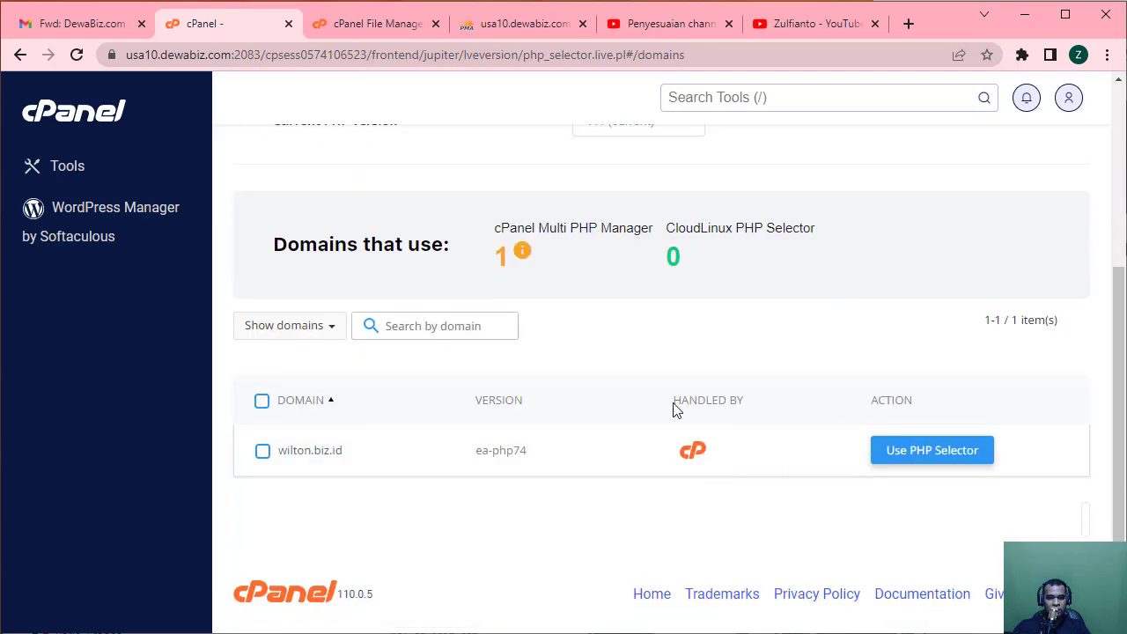
scroll(483, 370, "up", 3)
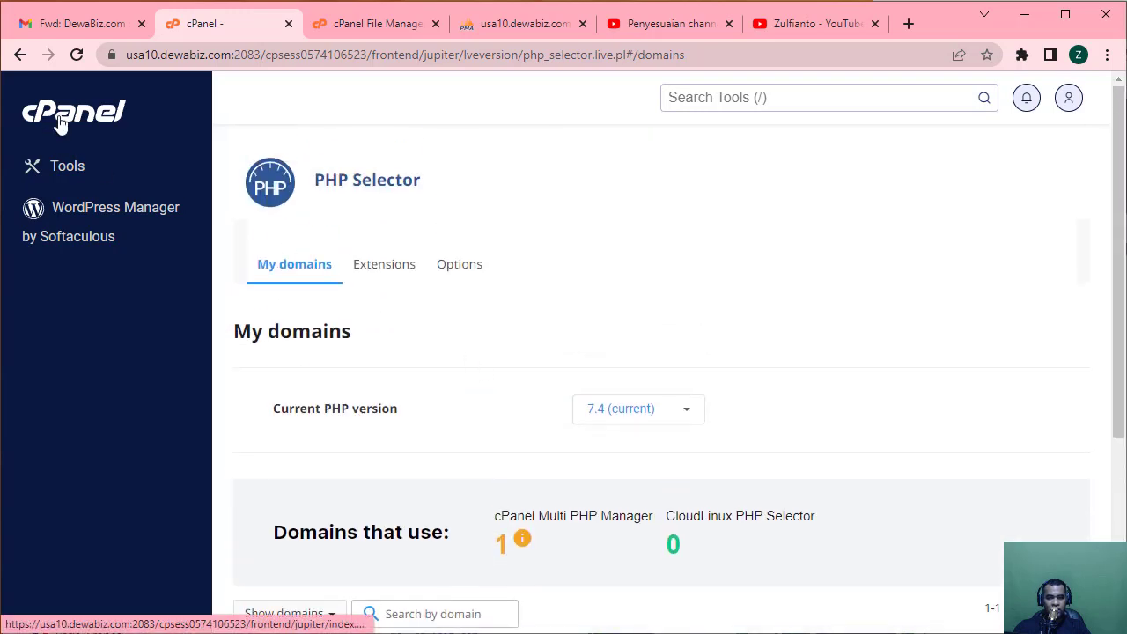
left_click(77, 161)
scroll(555, 323, "down", 15)
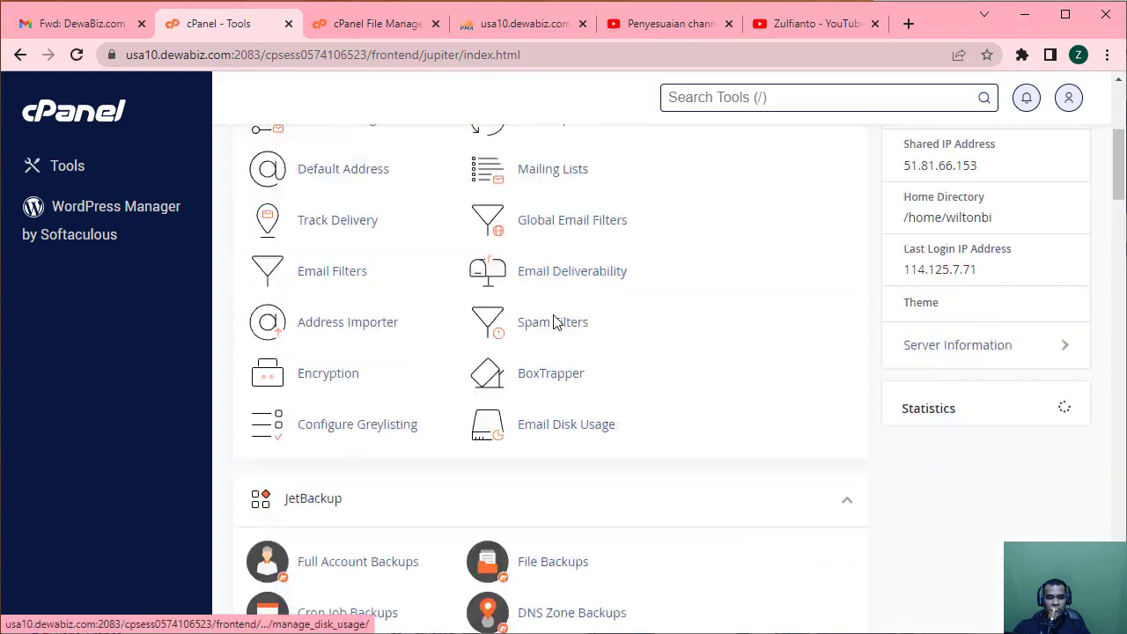
scroll(554, 322, "down", 15)
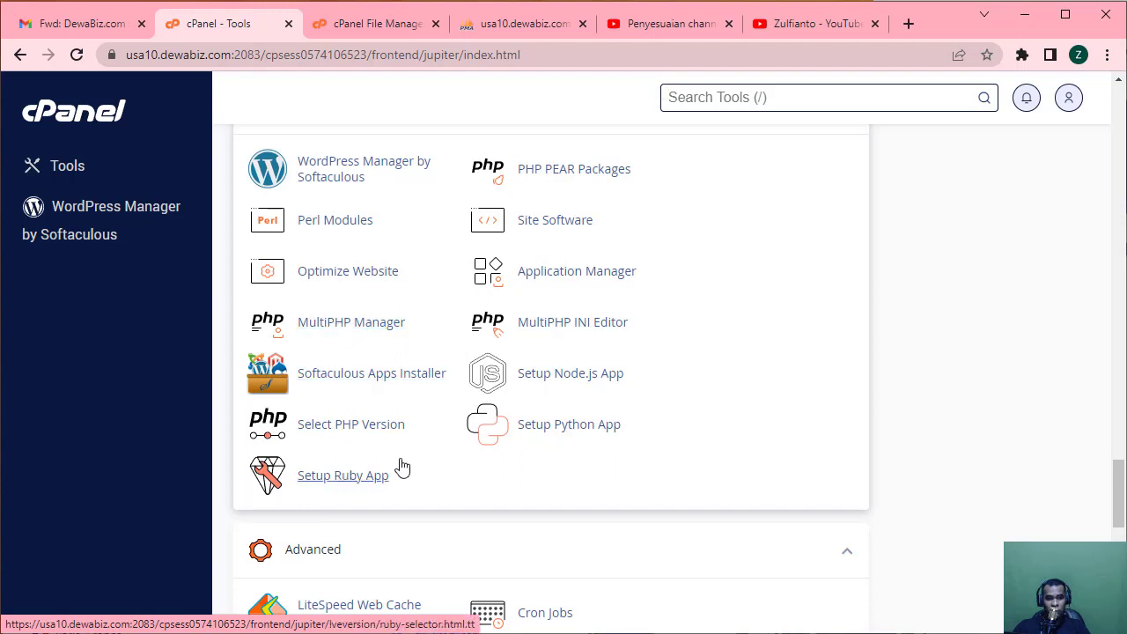
scroll(363, 424, "down", 3)
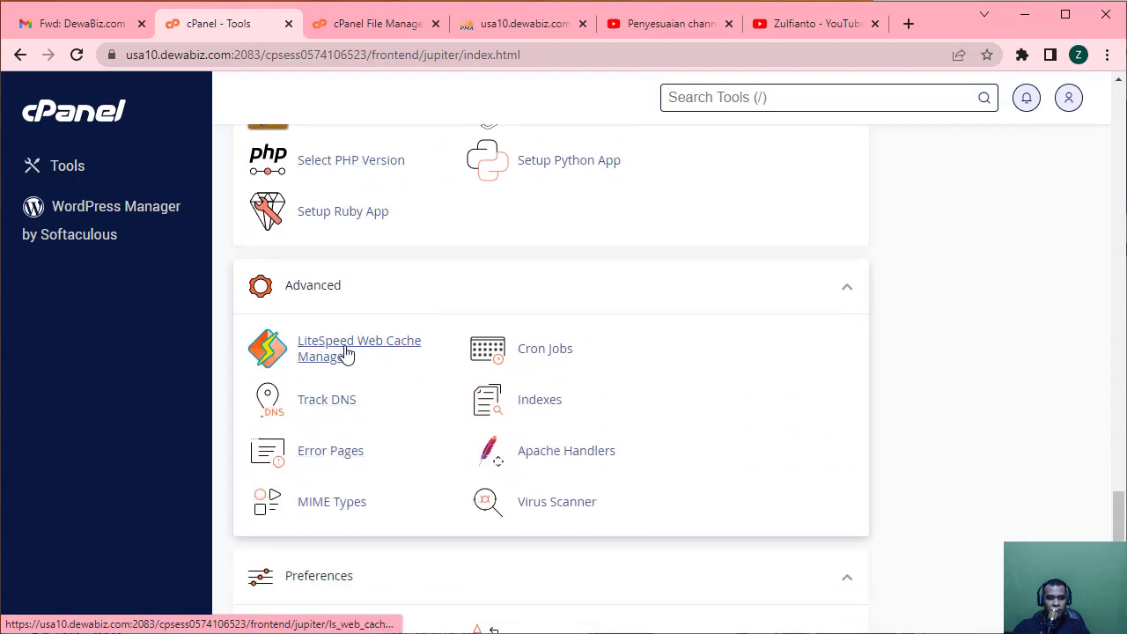
scroll(348, 351, "down", 3)
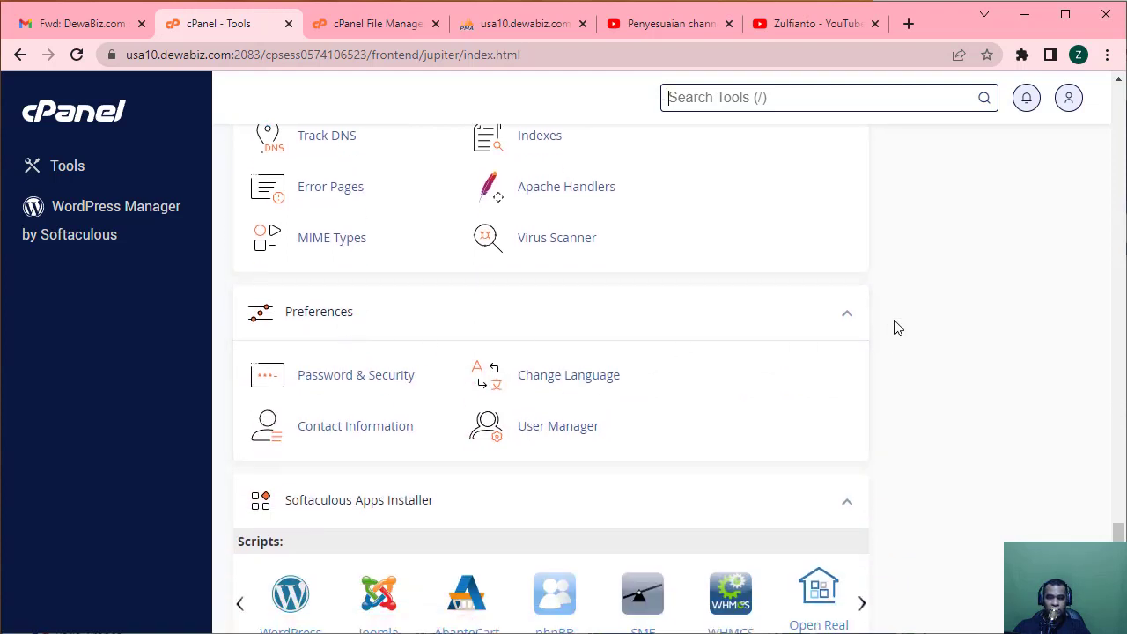
scroll(924, 324, "down", 3)
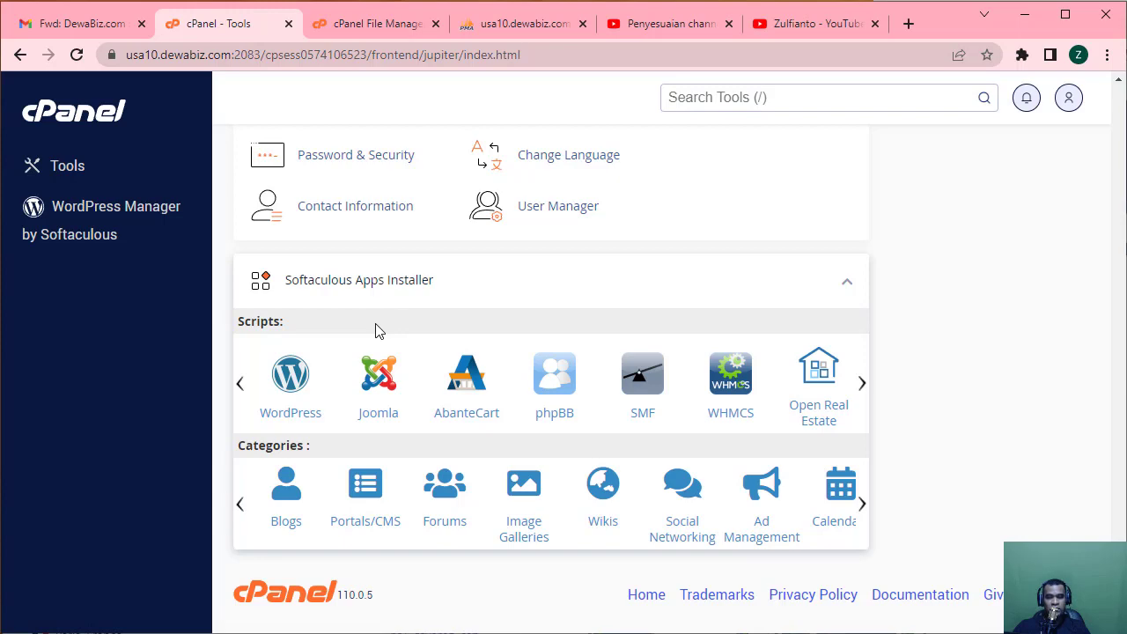
scroll(375, 330, "up", 20)
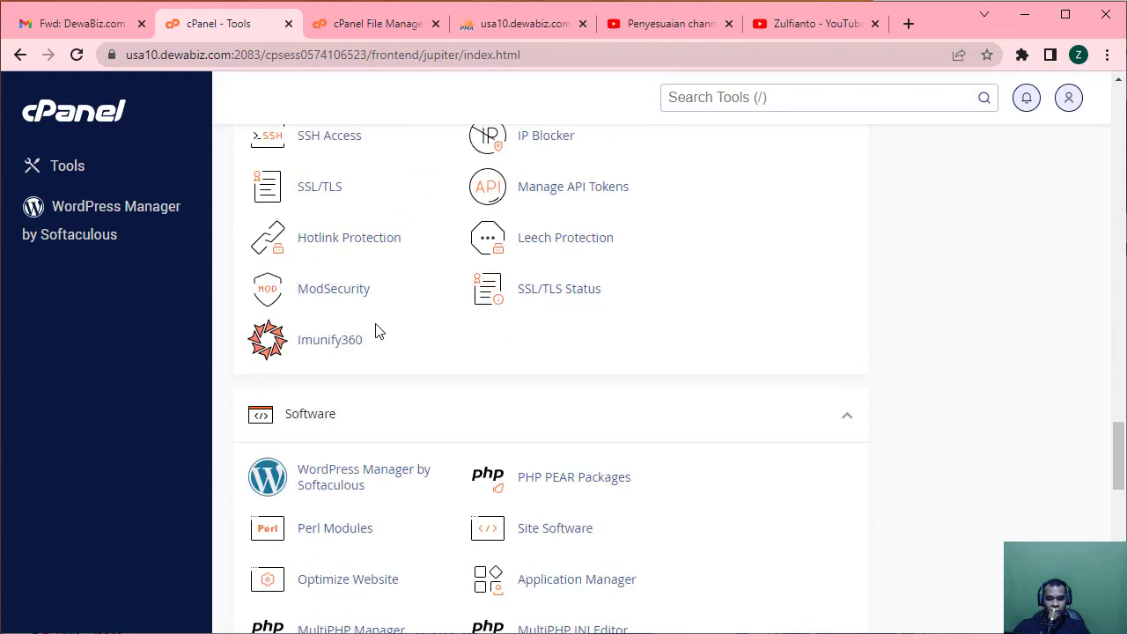
scroll(375, 323, "up", 20)
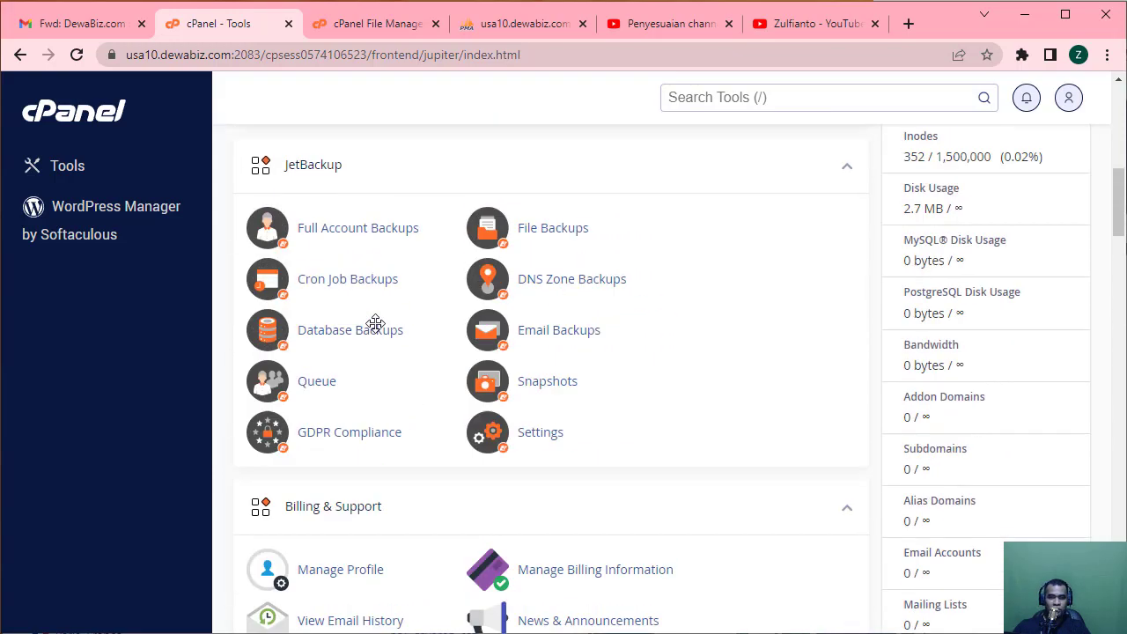